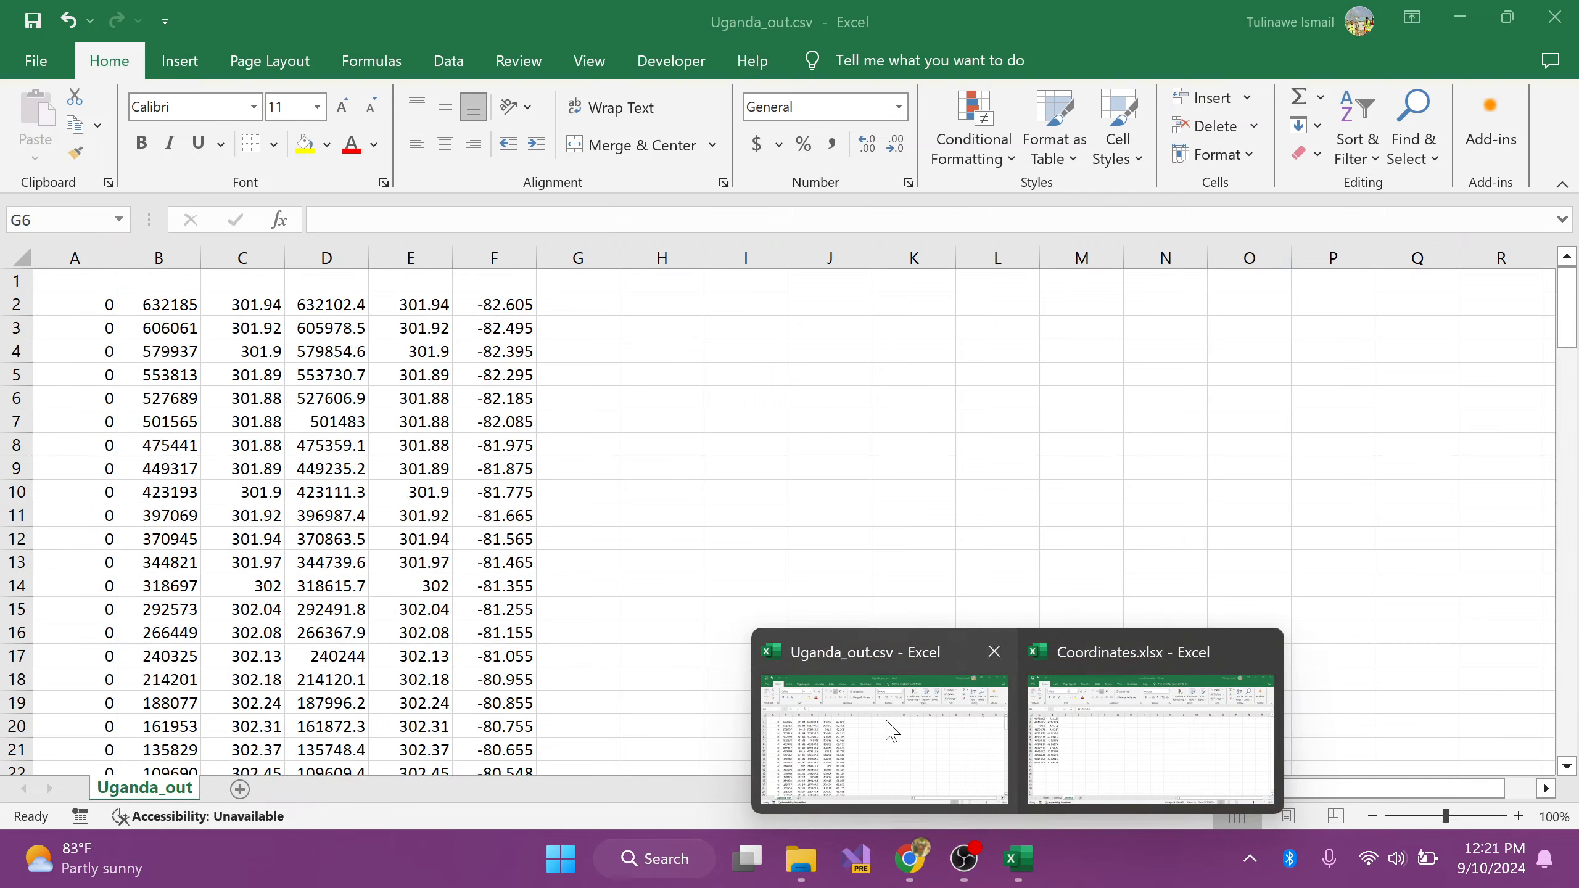
Step: Bring up Uganda_out.csv and inspect the first coordinate pair in A2:B2 and the difference formula in E2
click(984, 740)
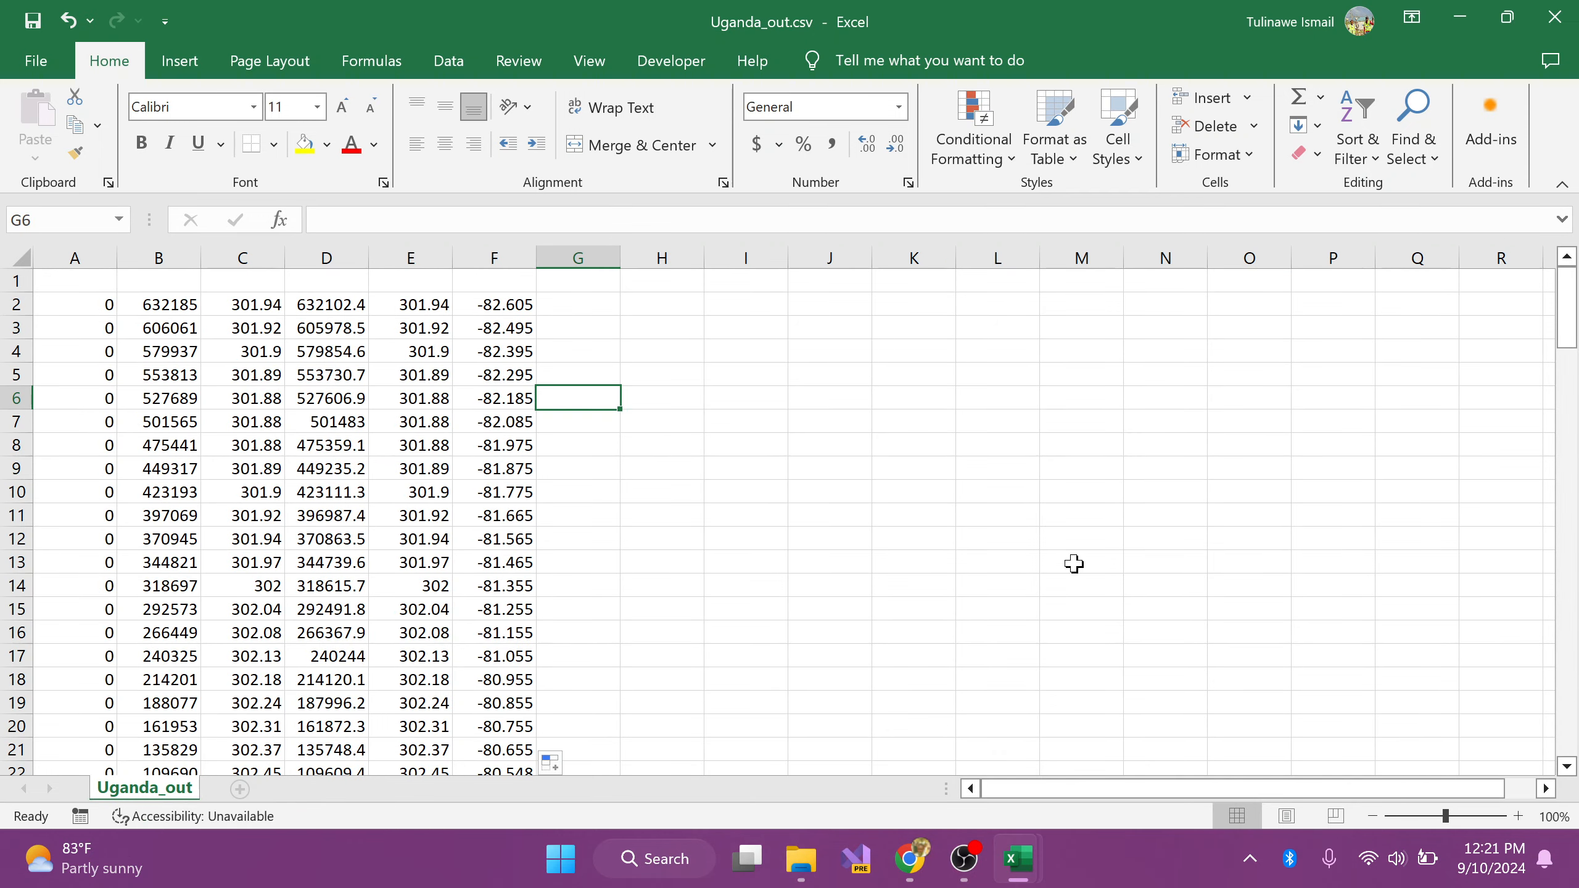
mouse_move(1032, 860)
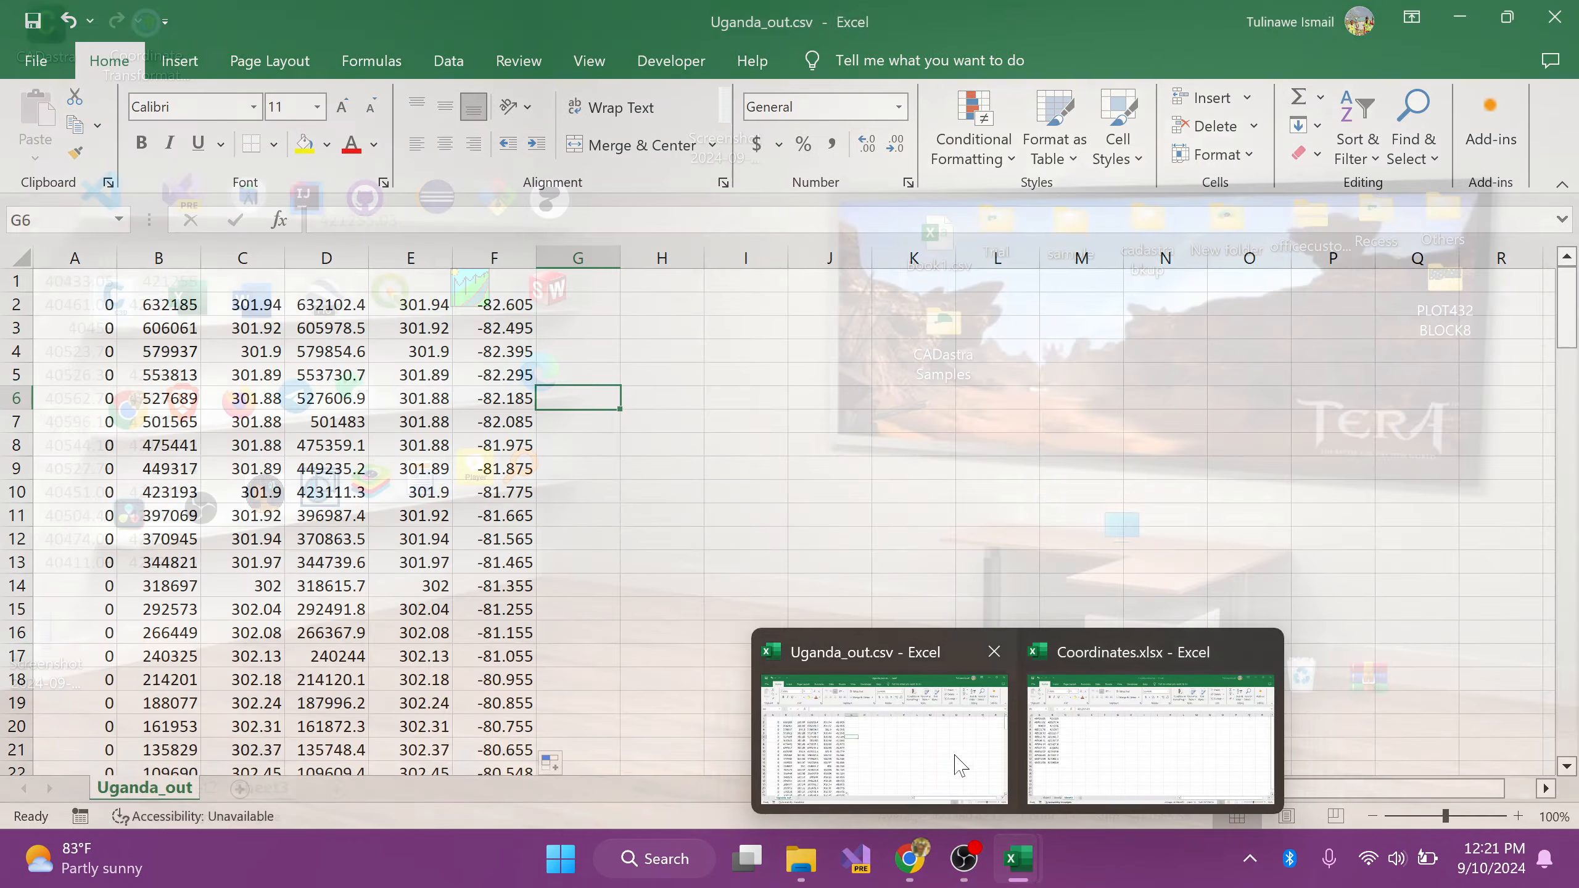
click(930, 753)
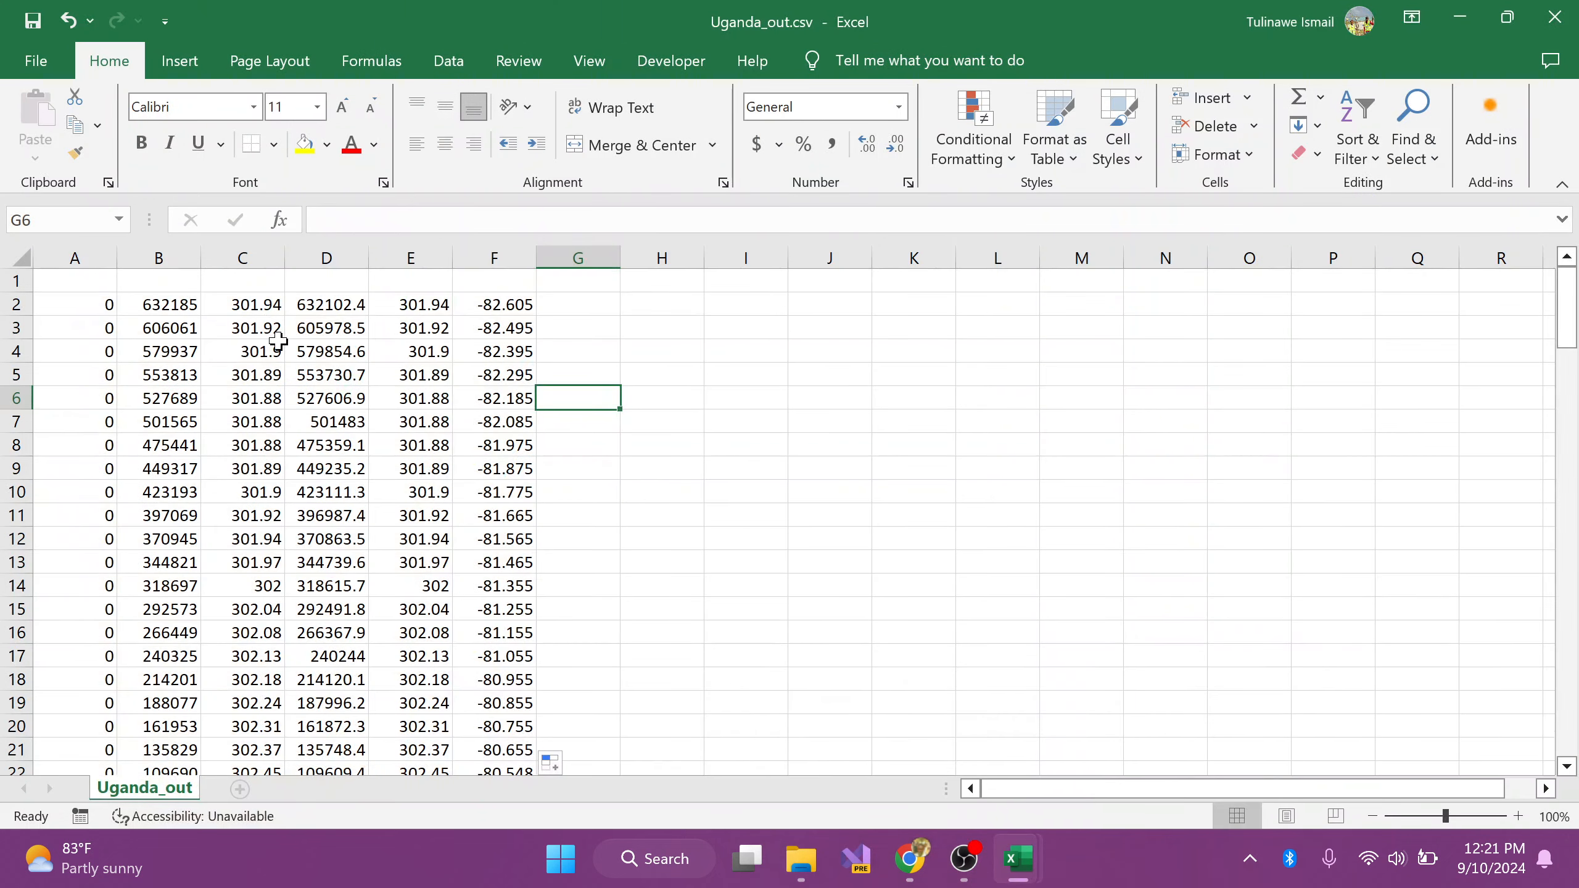
click(113, 305)
drag(156, 309, 157, 305)
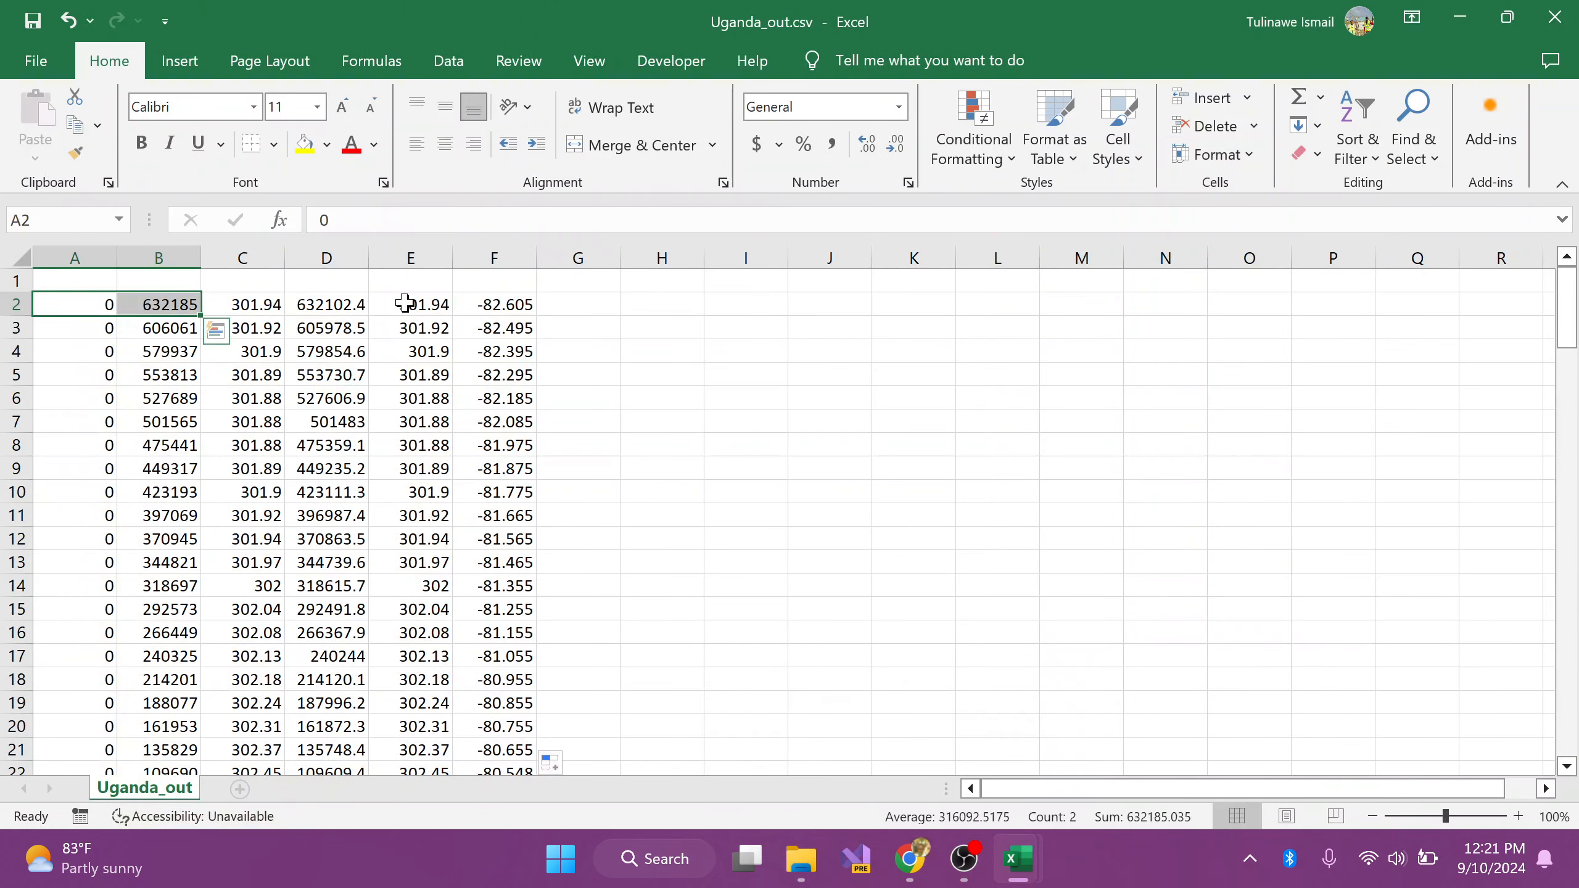
mouse_move(405, 303)
mouse_down()
mouse_move(484, 303)
mouse_move(422, 303)
mouse_up()
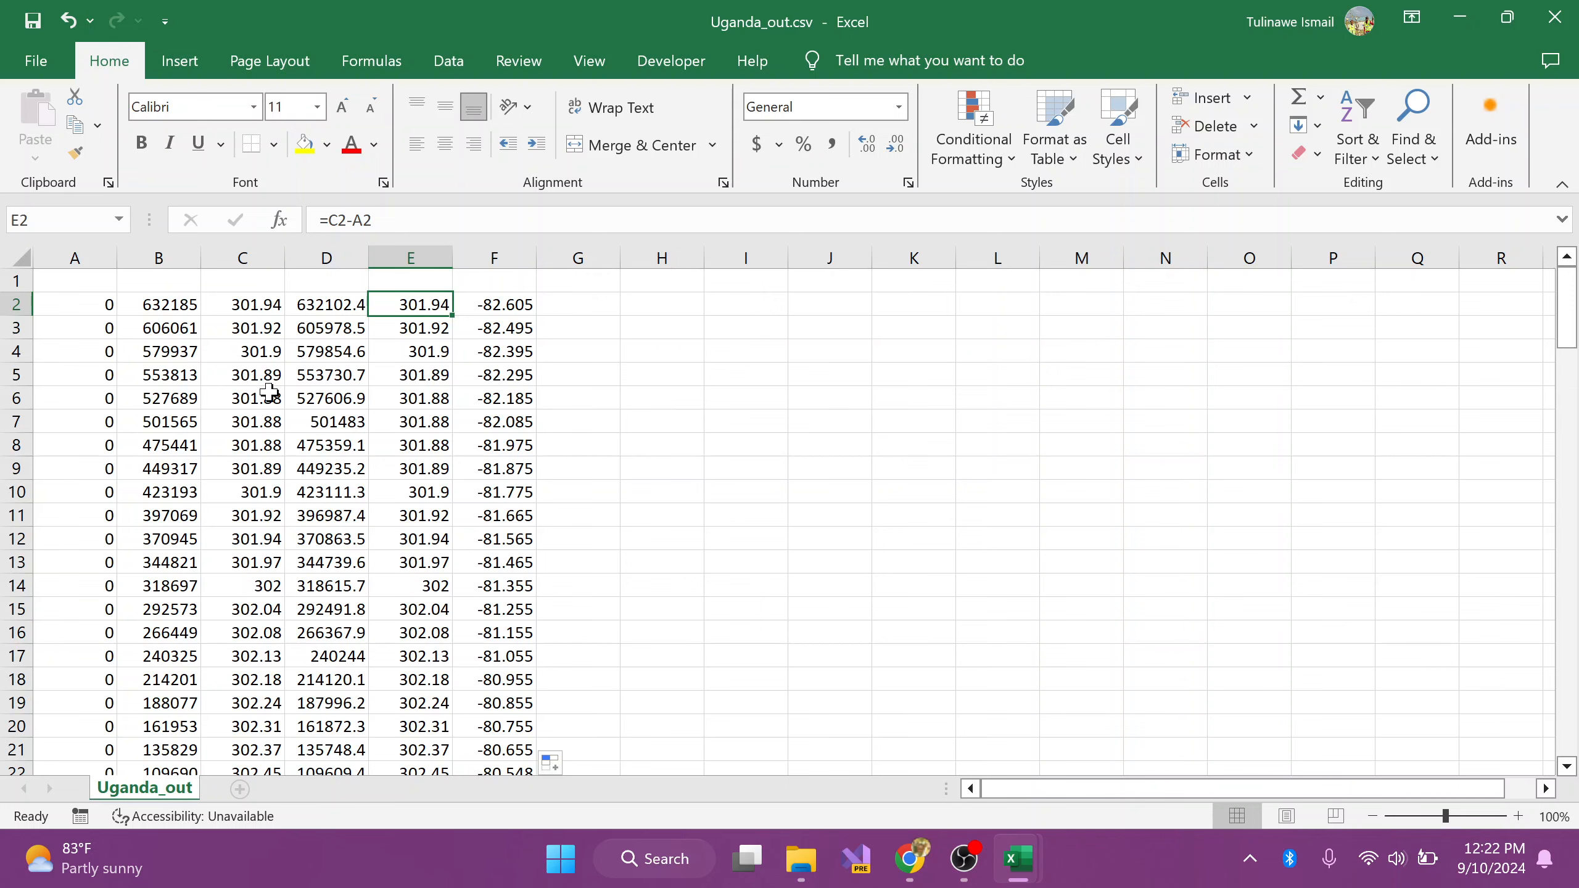
Step: Look through the coordinate rows down the Uganda_out sheet, return to the first rows, and dismiss the Windows Security notification
scroll(256, 403, down, 16)
scroll(256, 403, down, 19)
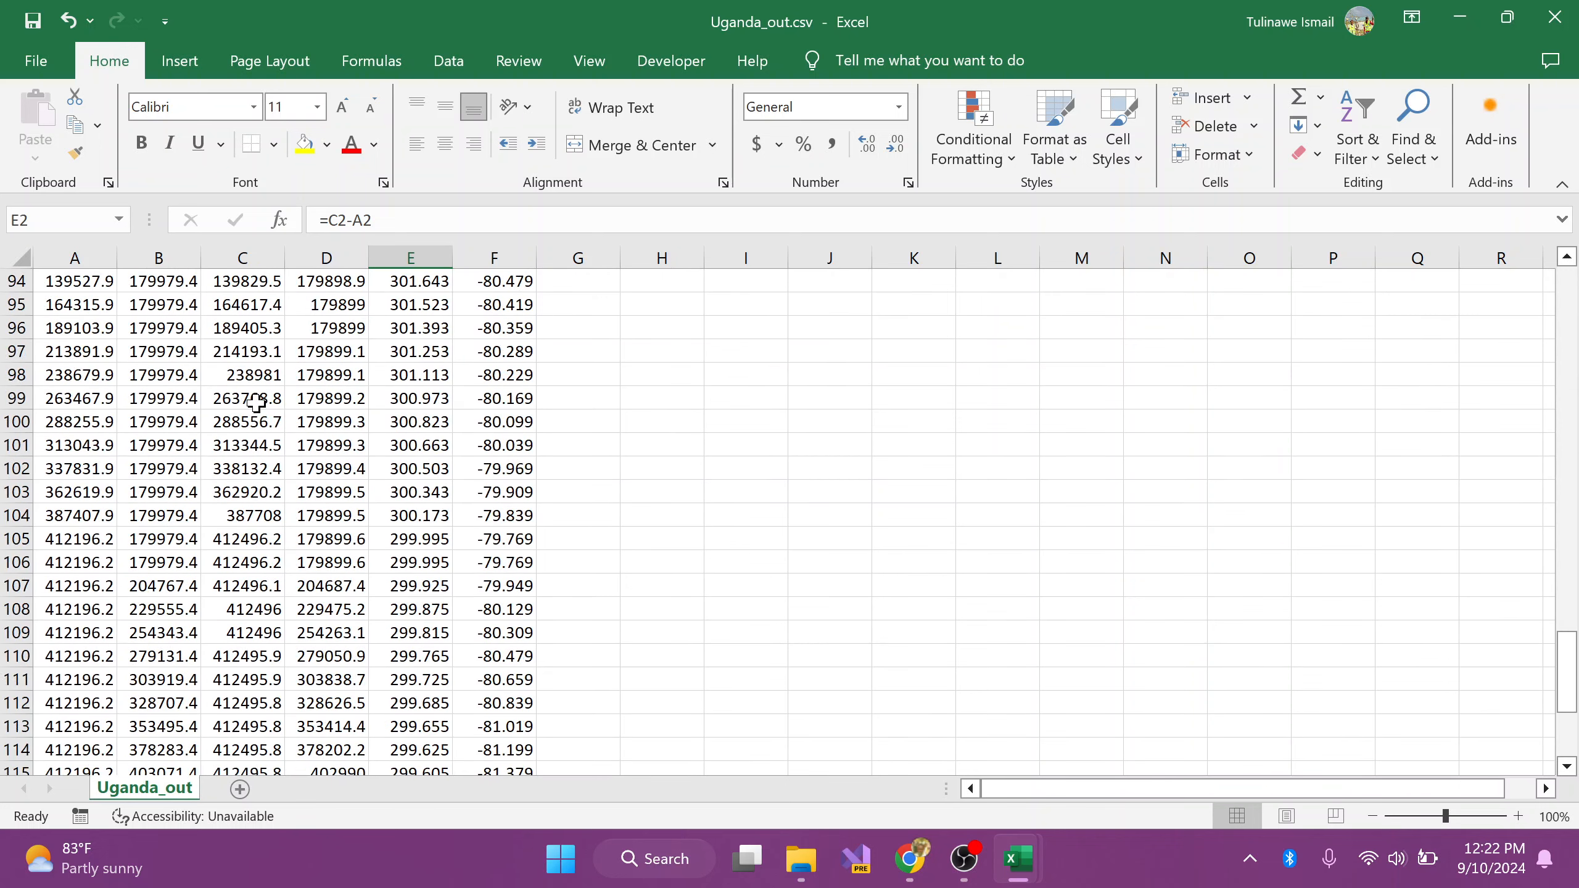
scroll(266, 393, up, 11)
scroll(266, 393, up, 20)
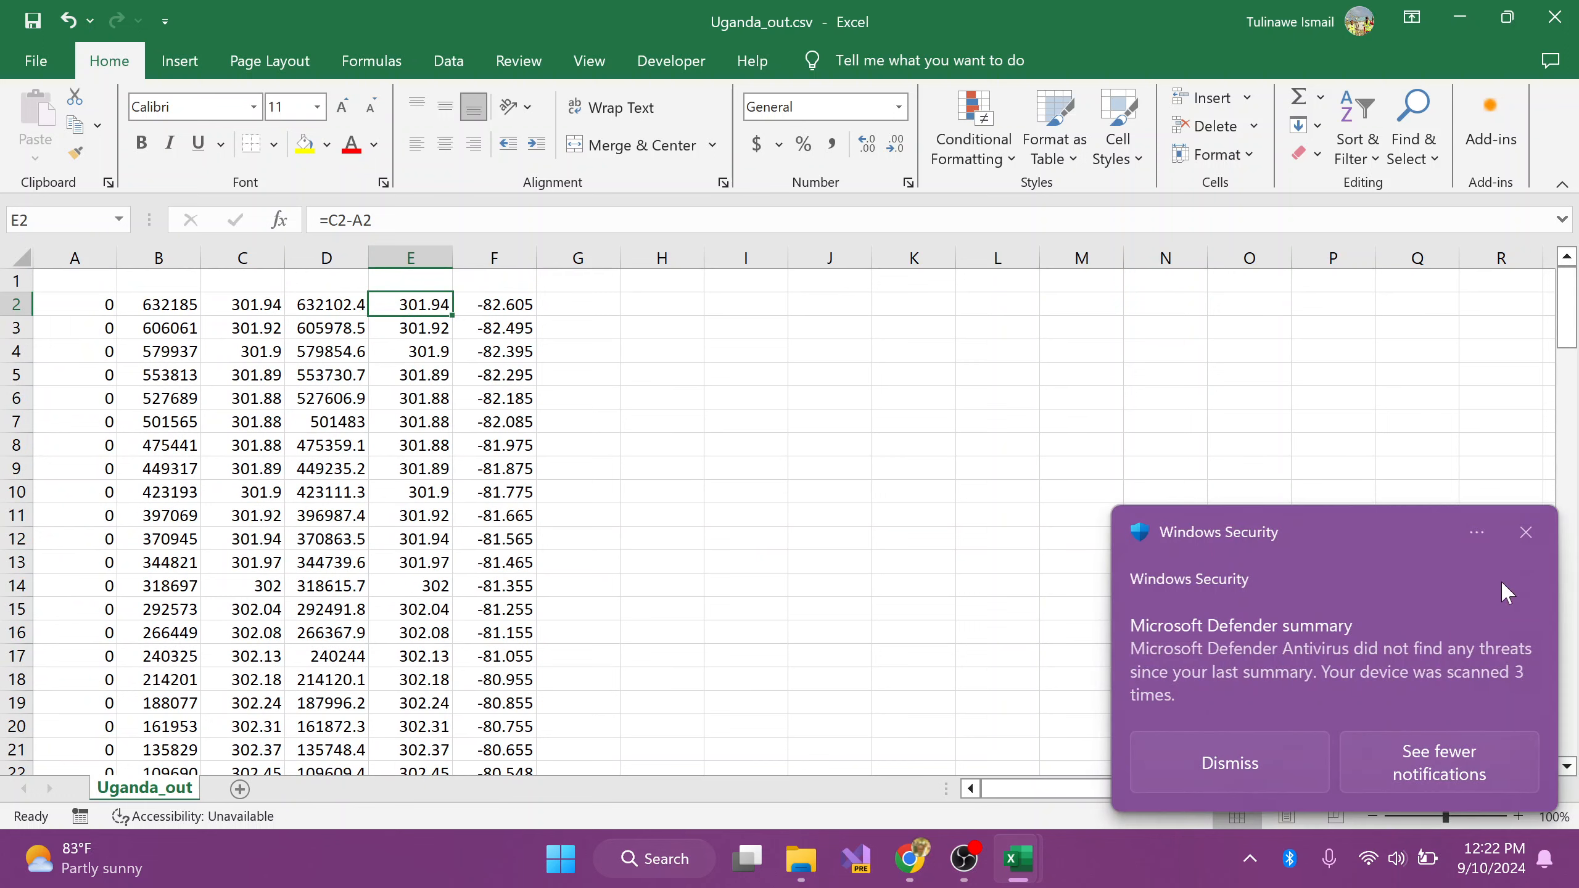
click(1525, 533)
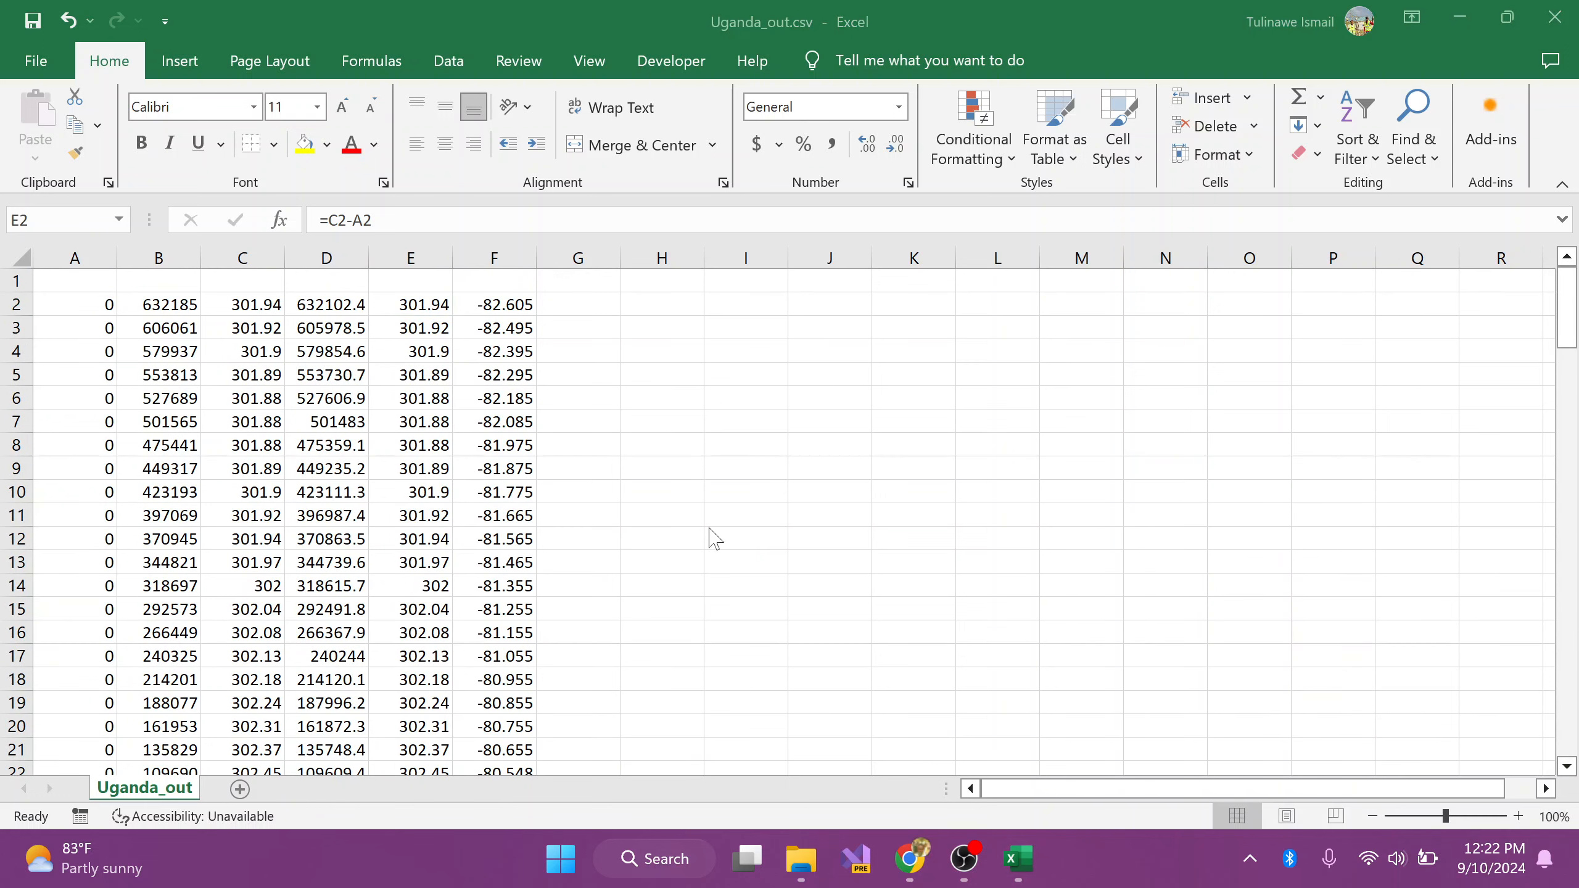
Step: Inspect the difference formula in cell F2 and the values directly beneath it
click(501, 304)
scroll(490, 389, down, 5)
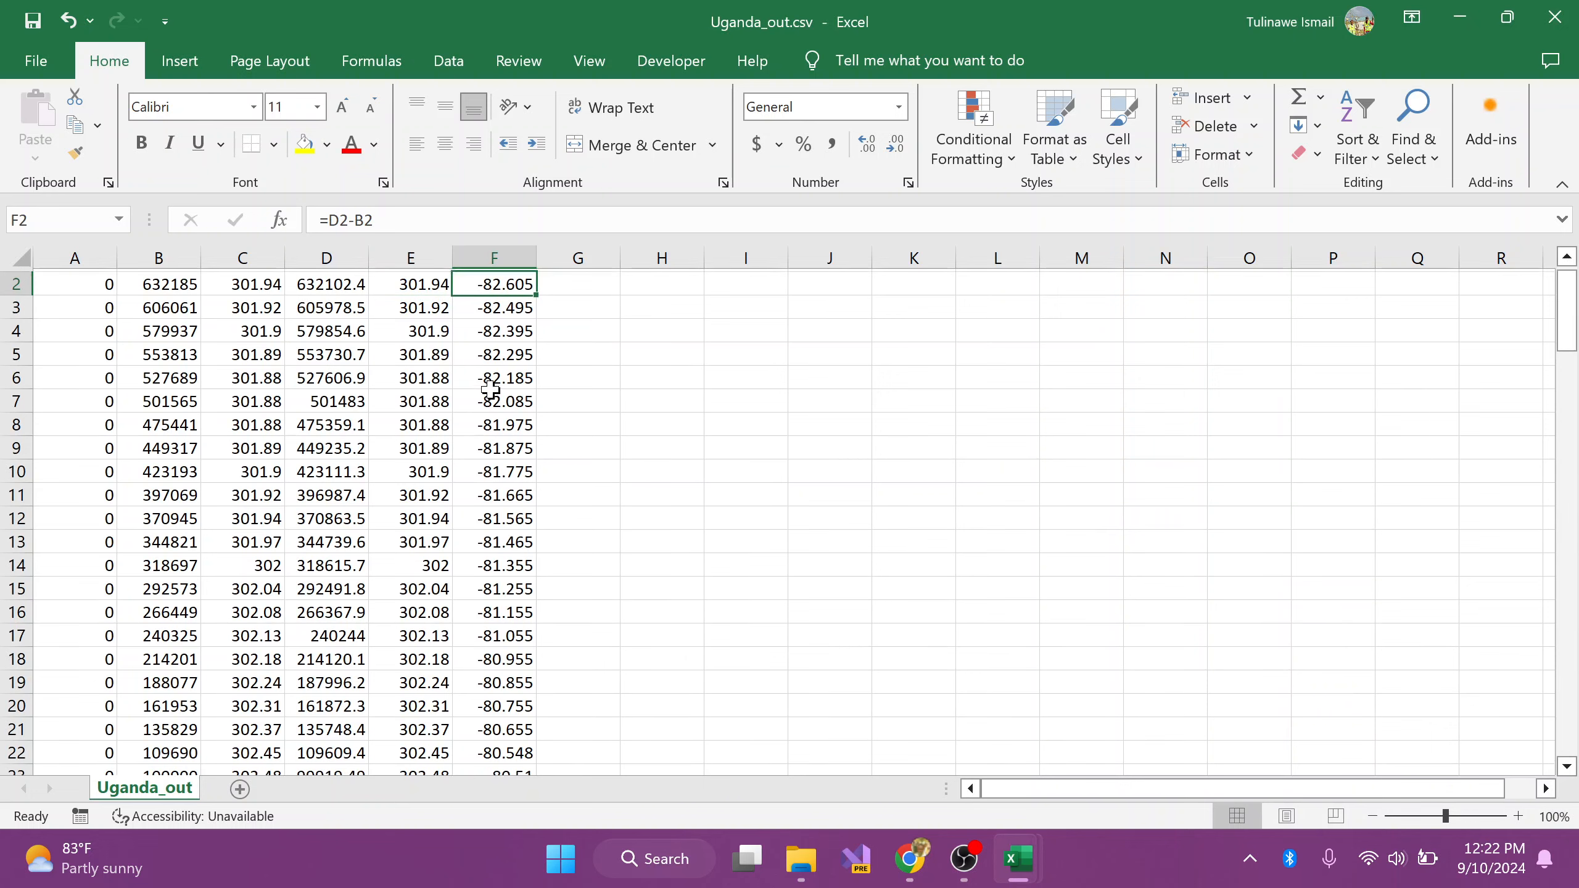
scroll(488, 390, up, 5)
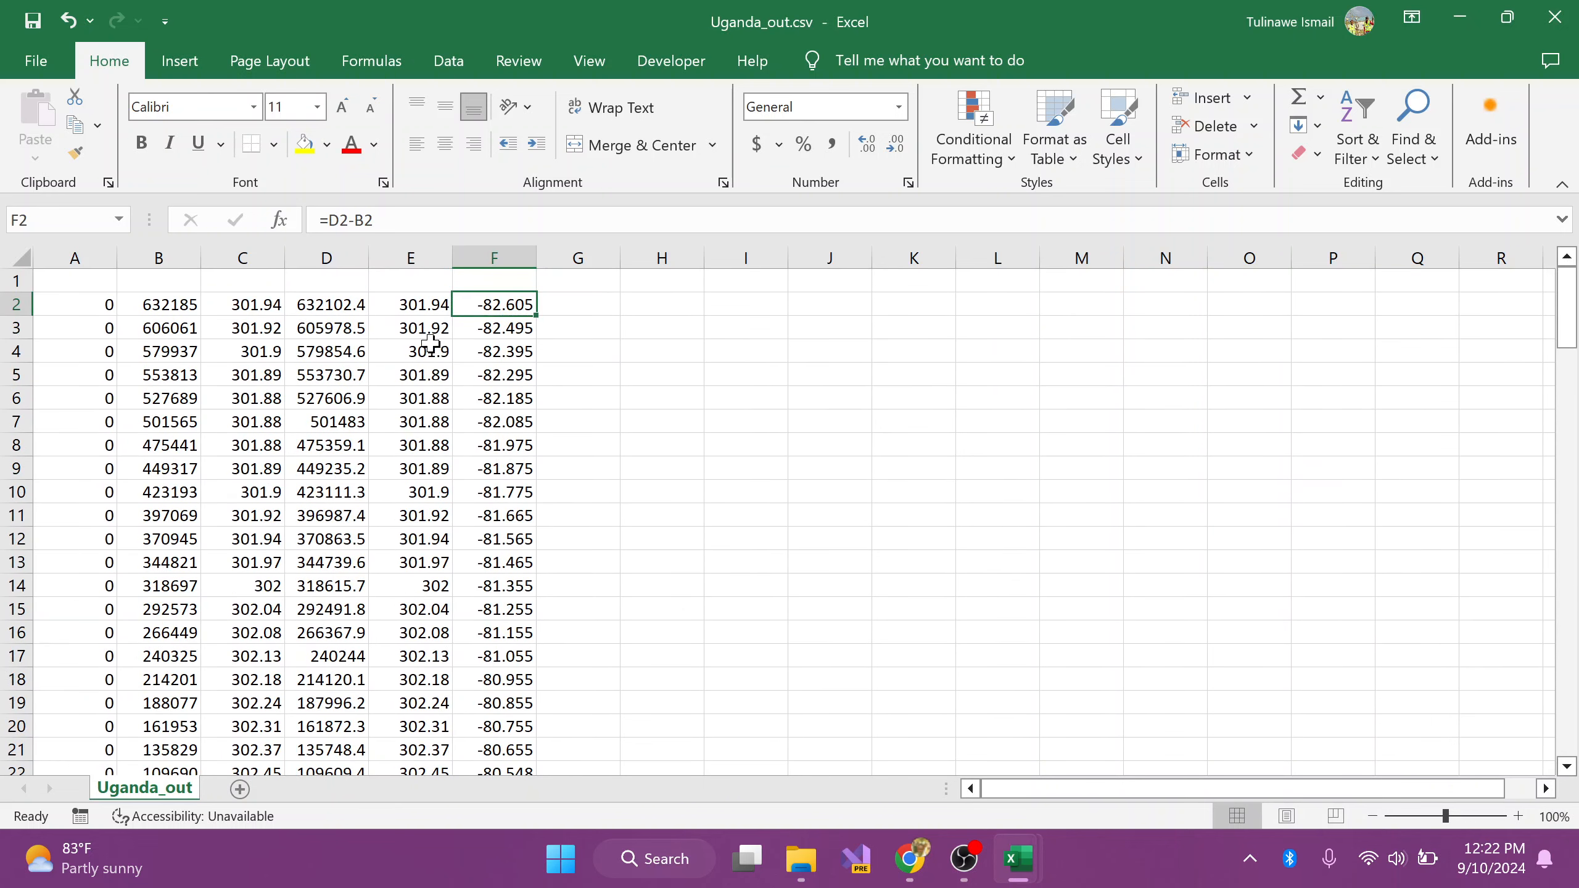
Step: Compare the coordinate differences in columns E and F, starting from E3:F3 and continuing down the sheet to about row 88
drag(425, 334, 478, 330)
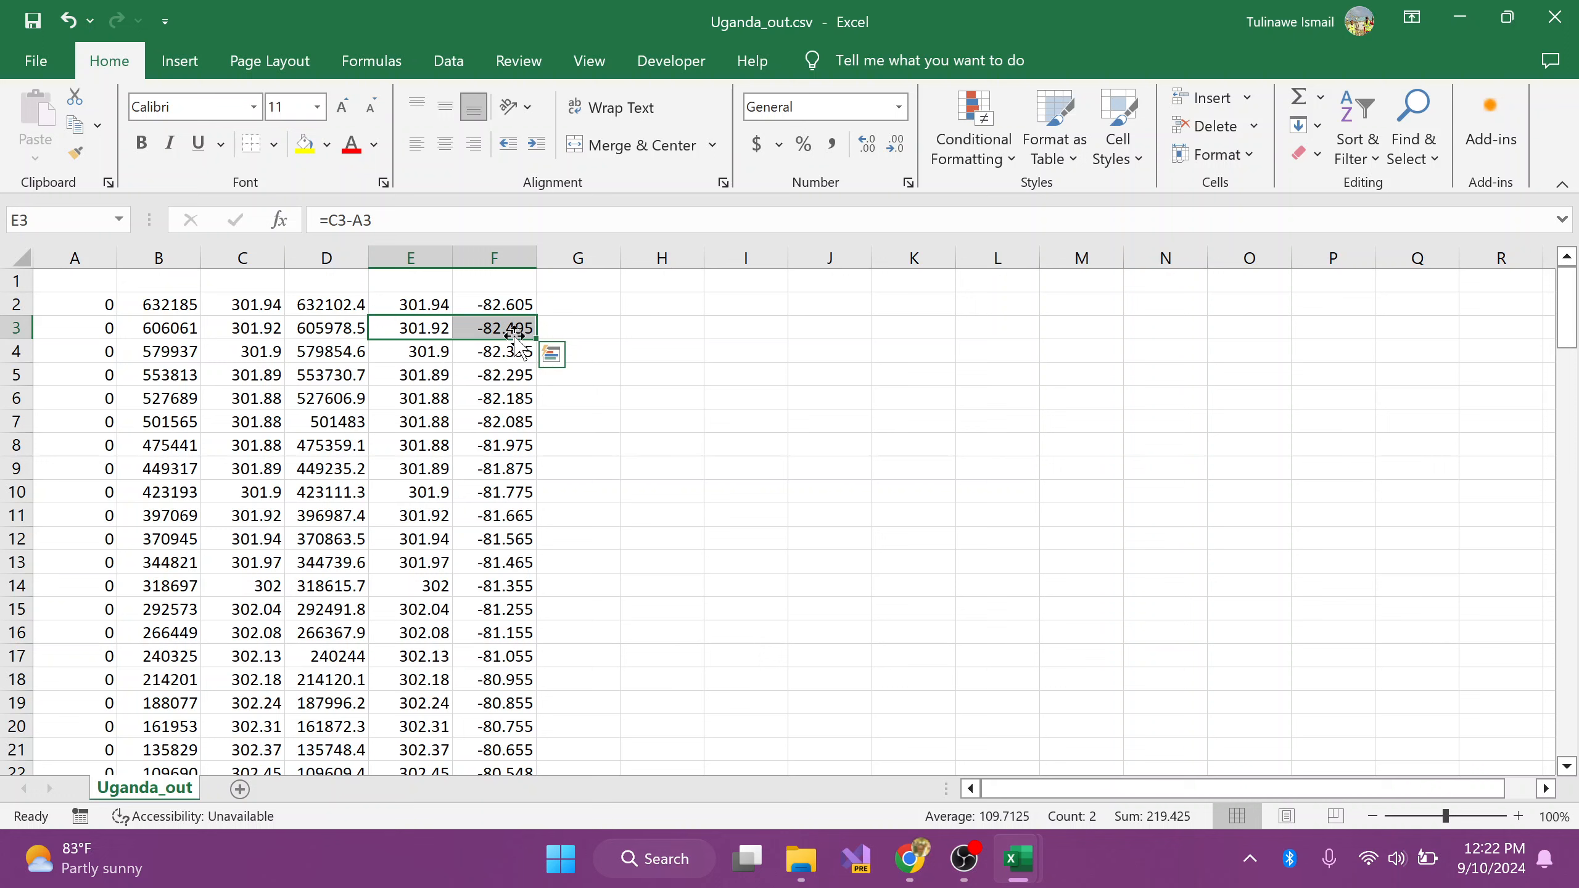
scroll(497, 460, down, 6)
scroll(494, 460, down, 5)
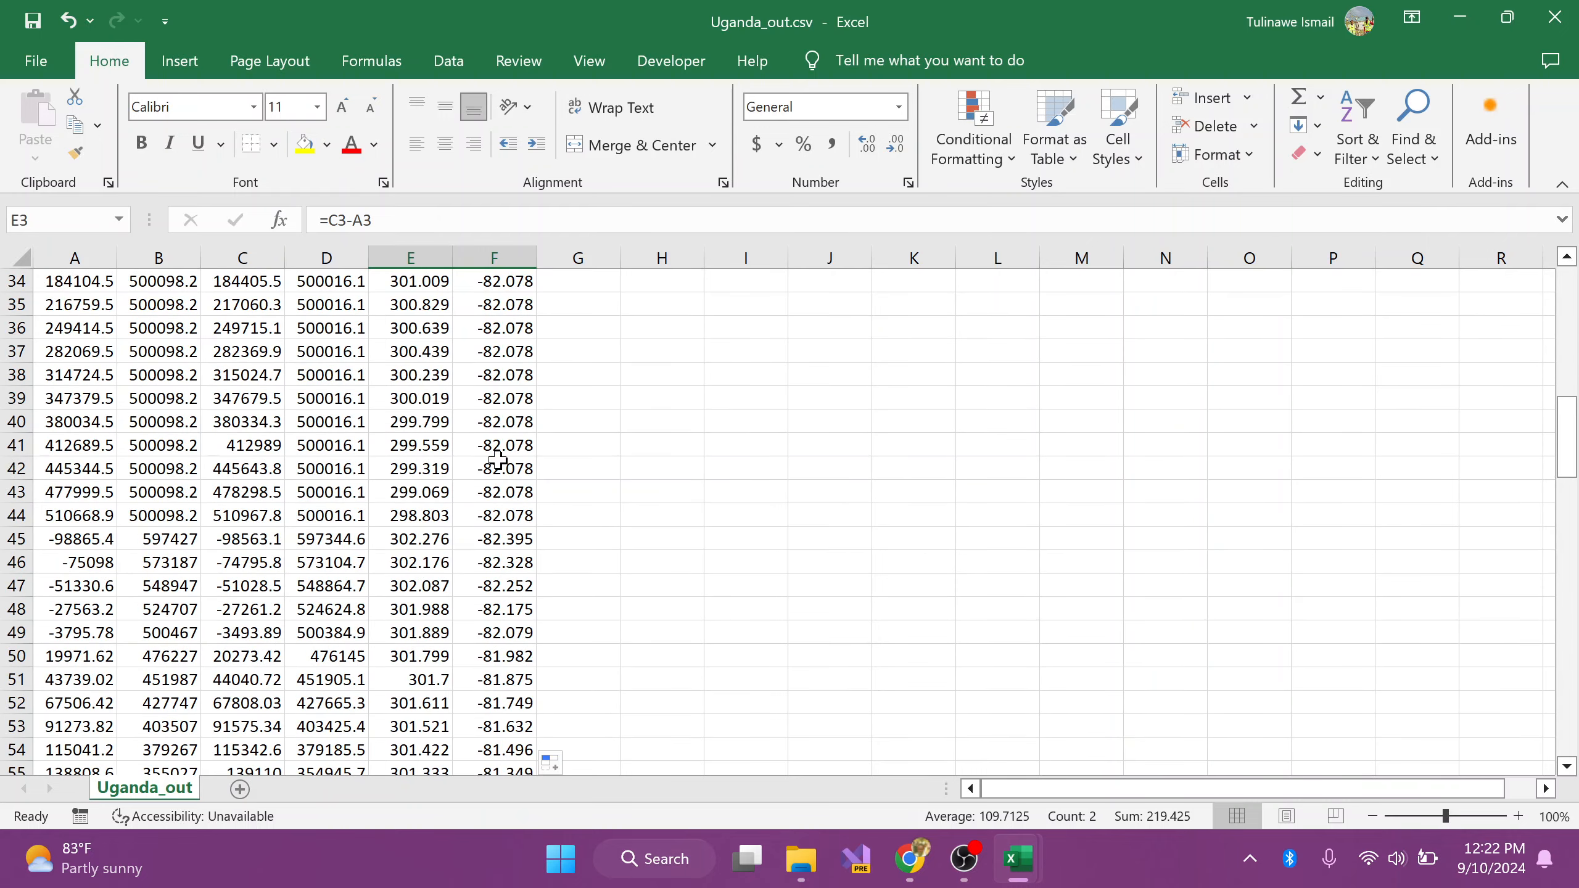
scroll(436, 448, up, 8)
scroll(435, 369, up, 3)
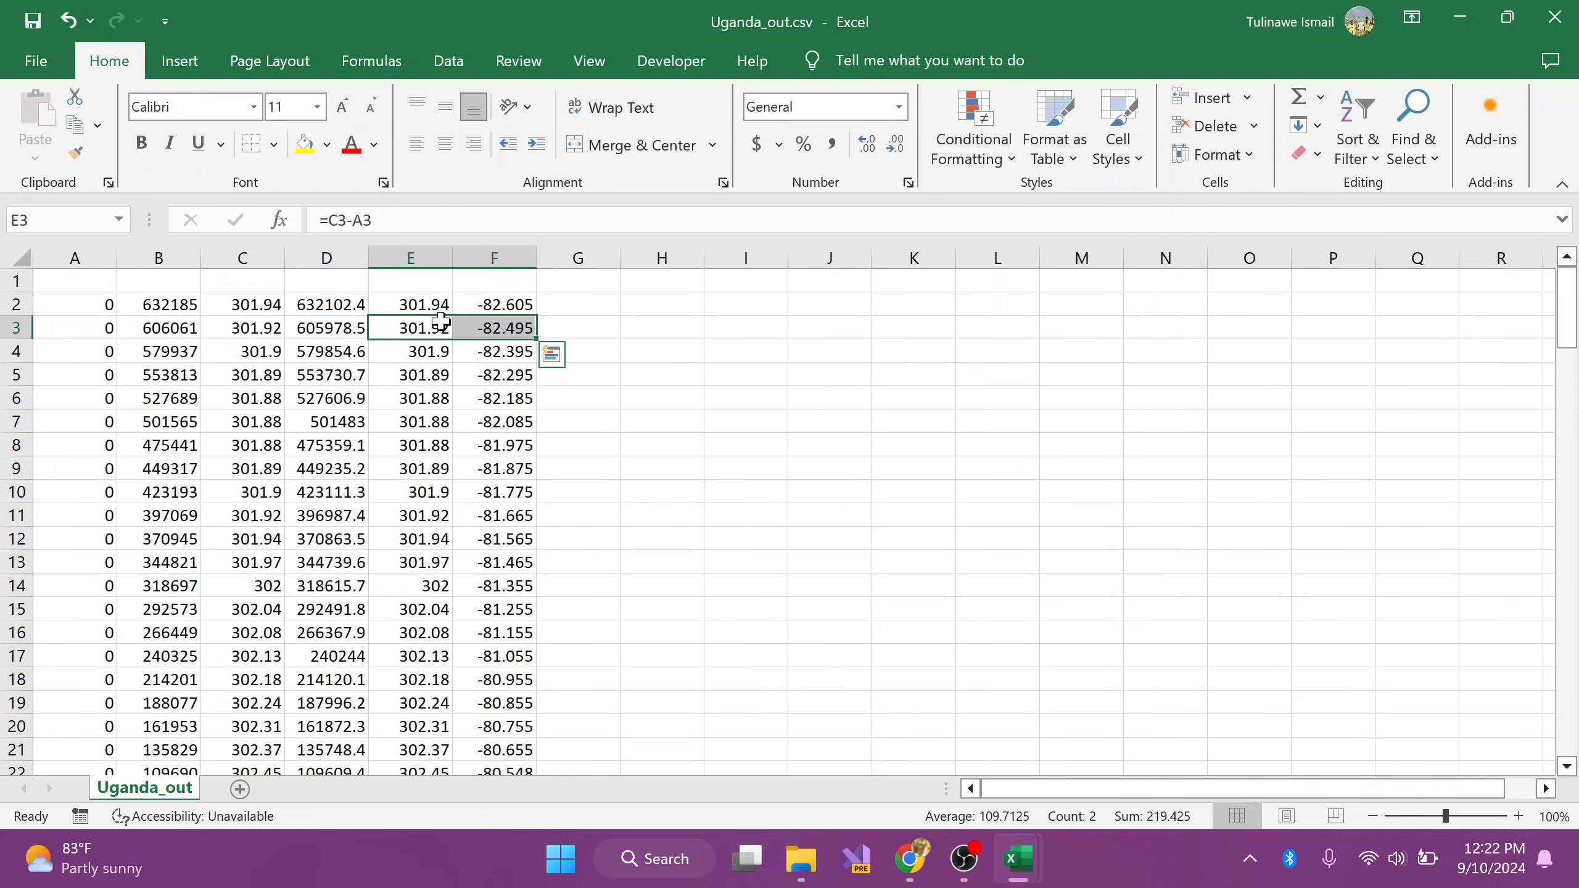
scroll(436, 311, down, 6)
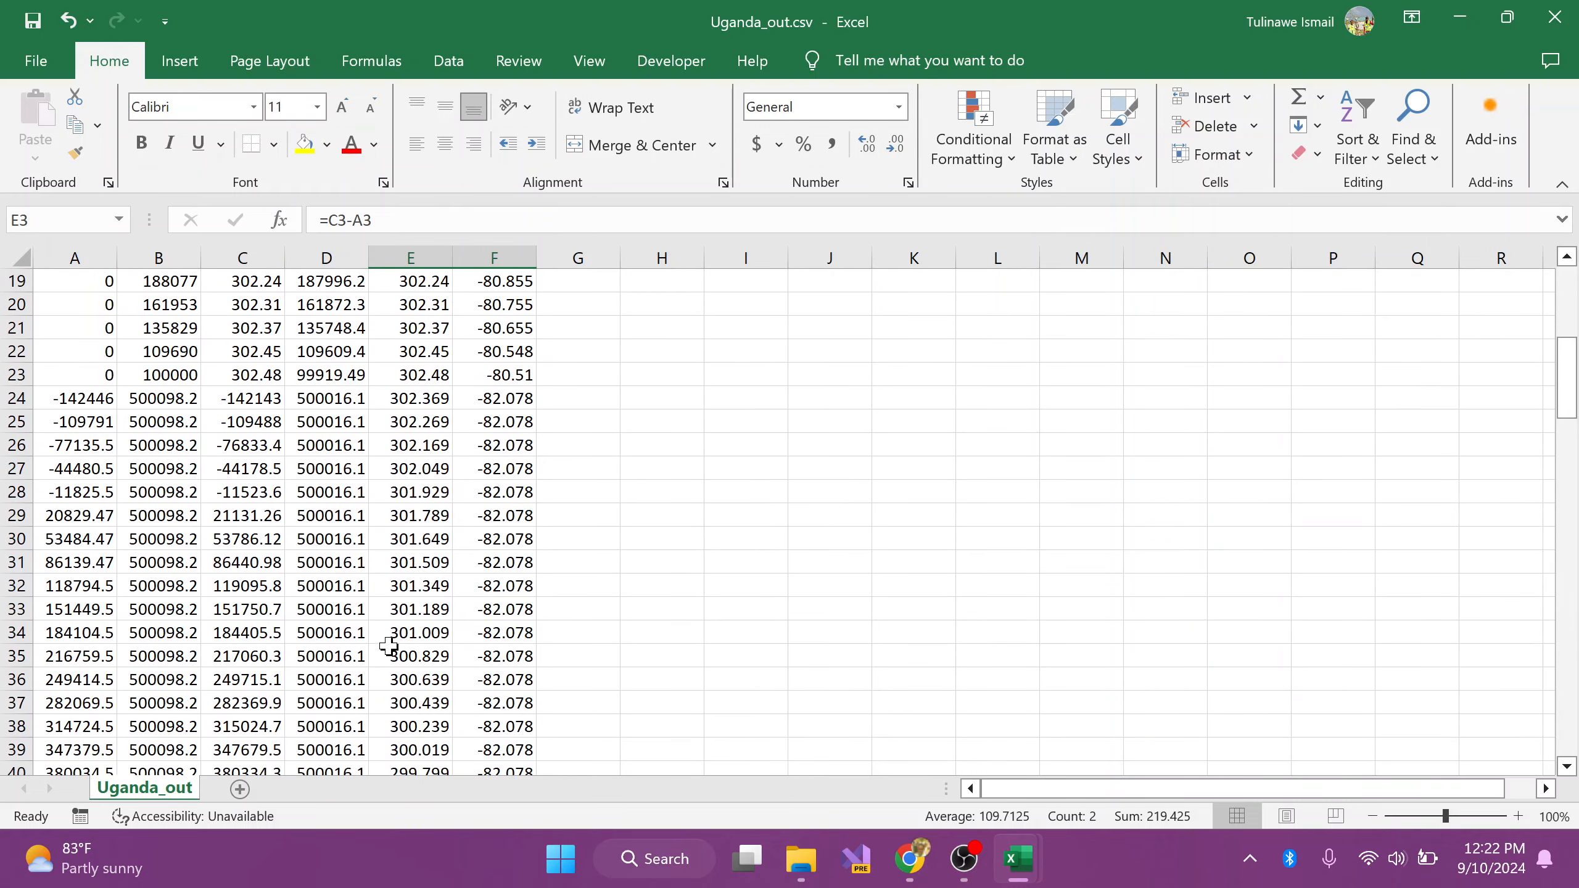
scroll(416, 585, down, 4)
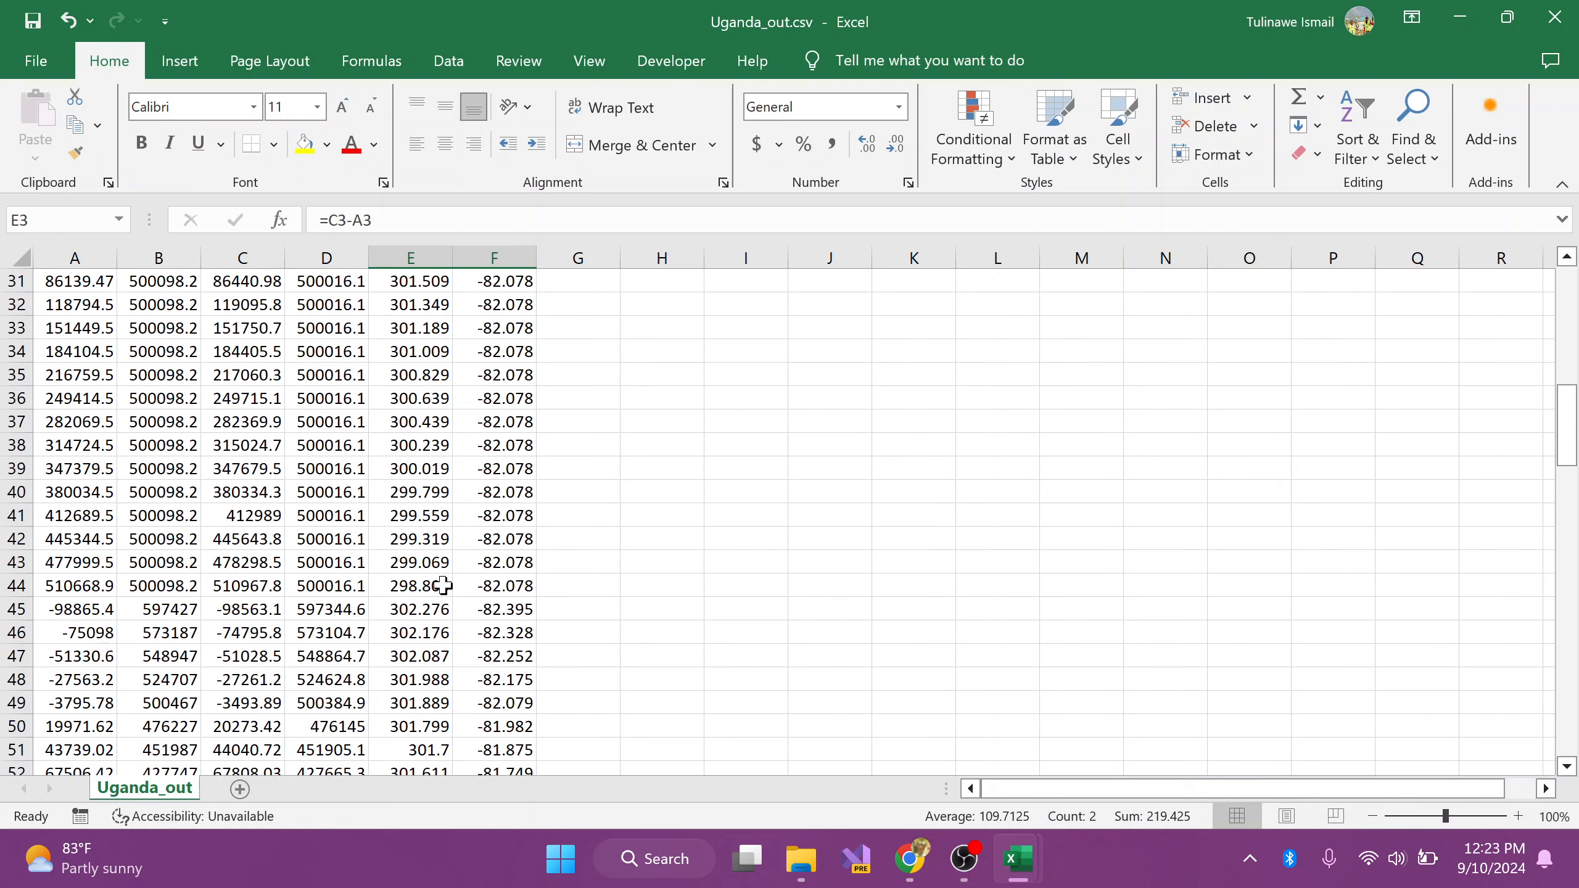
scroll(473, 584, down, 5)
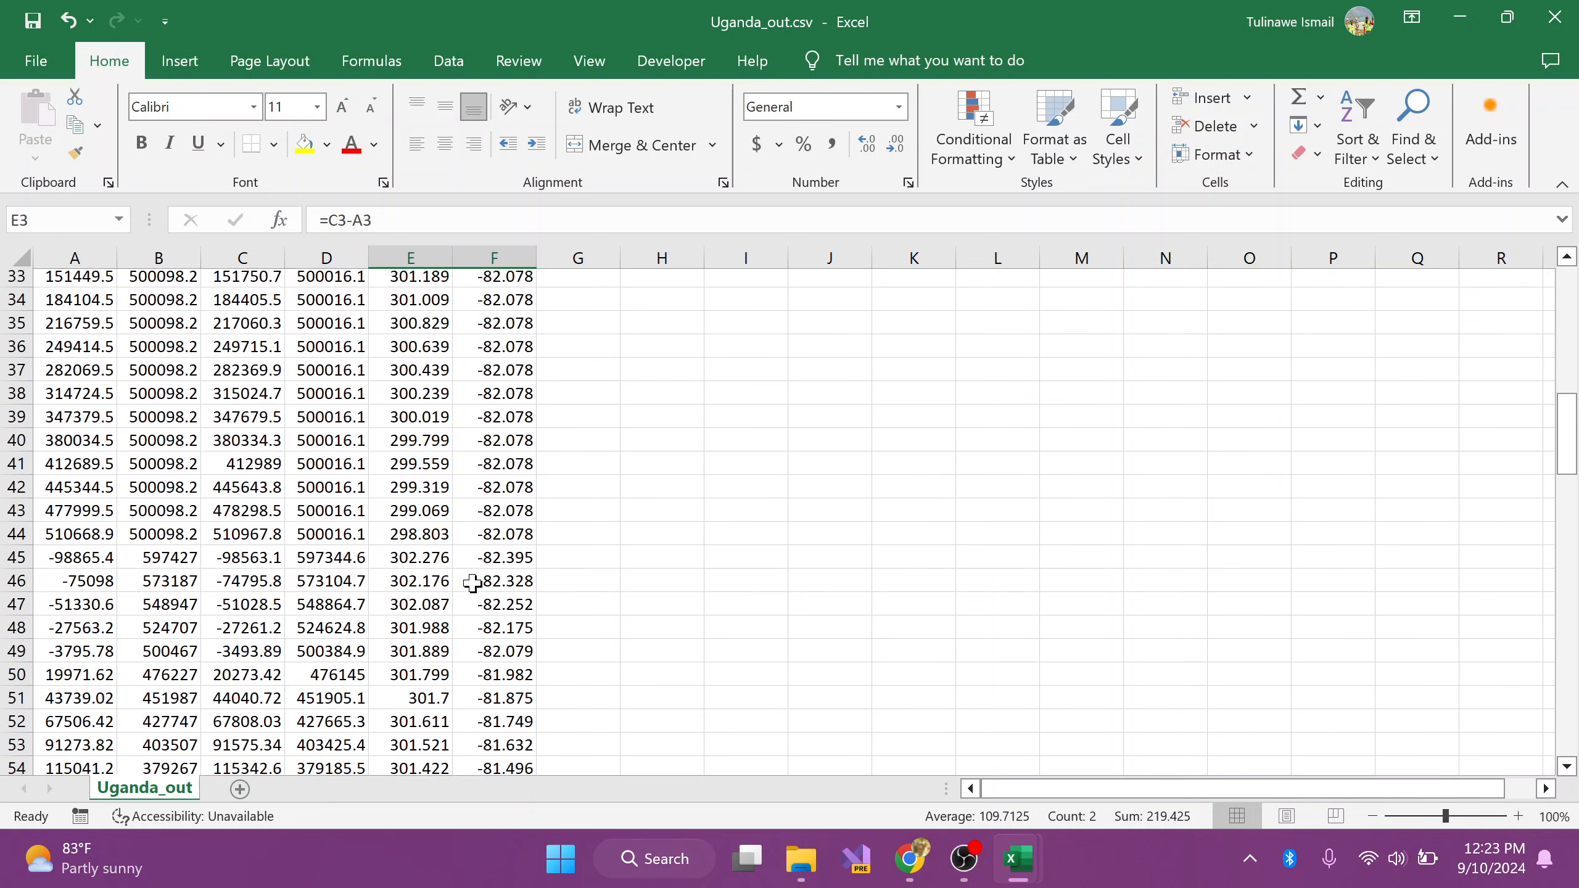
scroll(498, 563, down, 2)
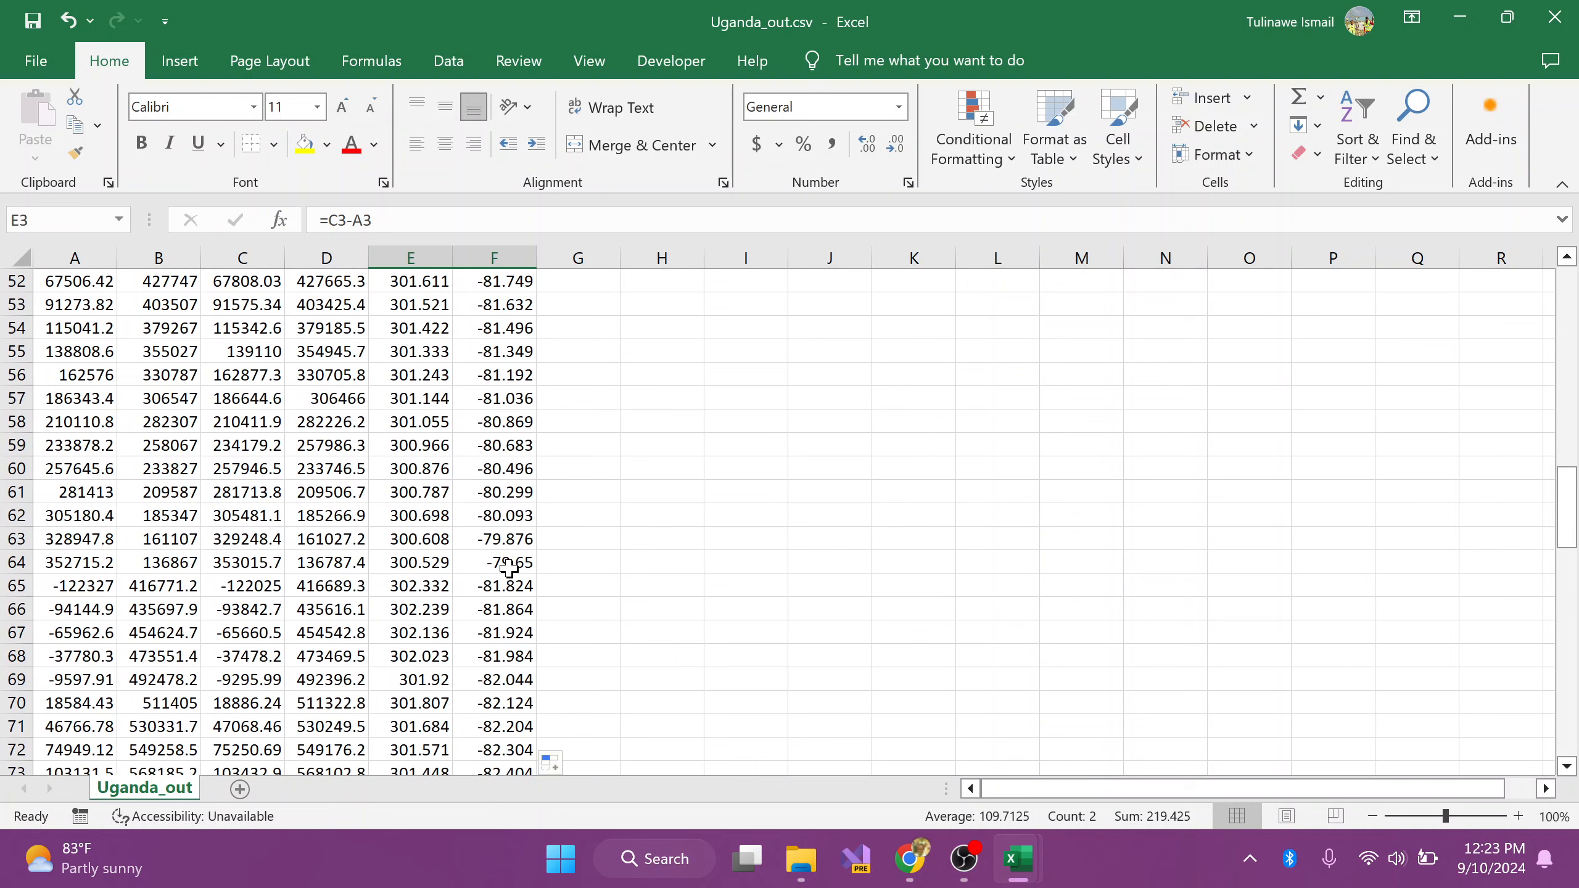
scroll(508, 567, down, 4)
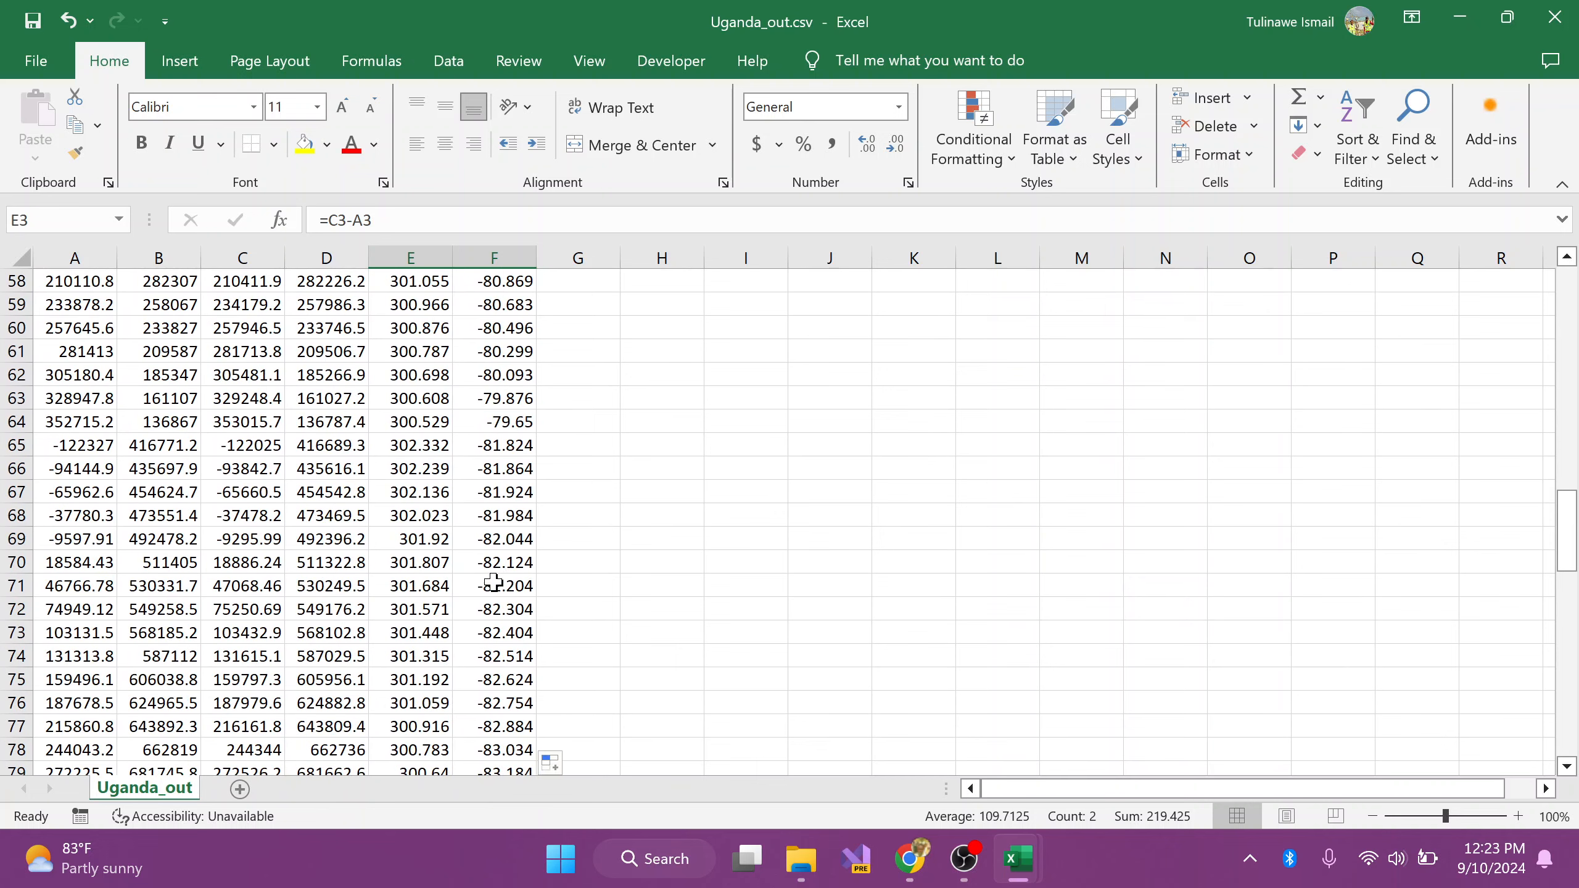
scroll(489, 579, down, 1)
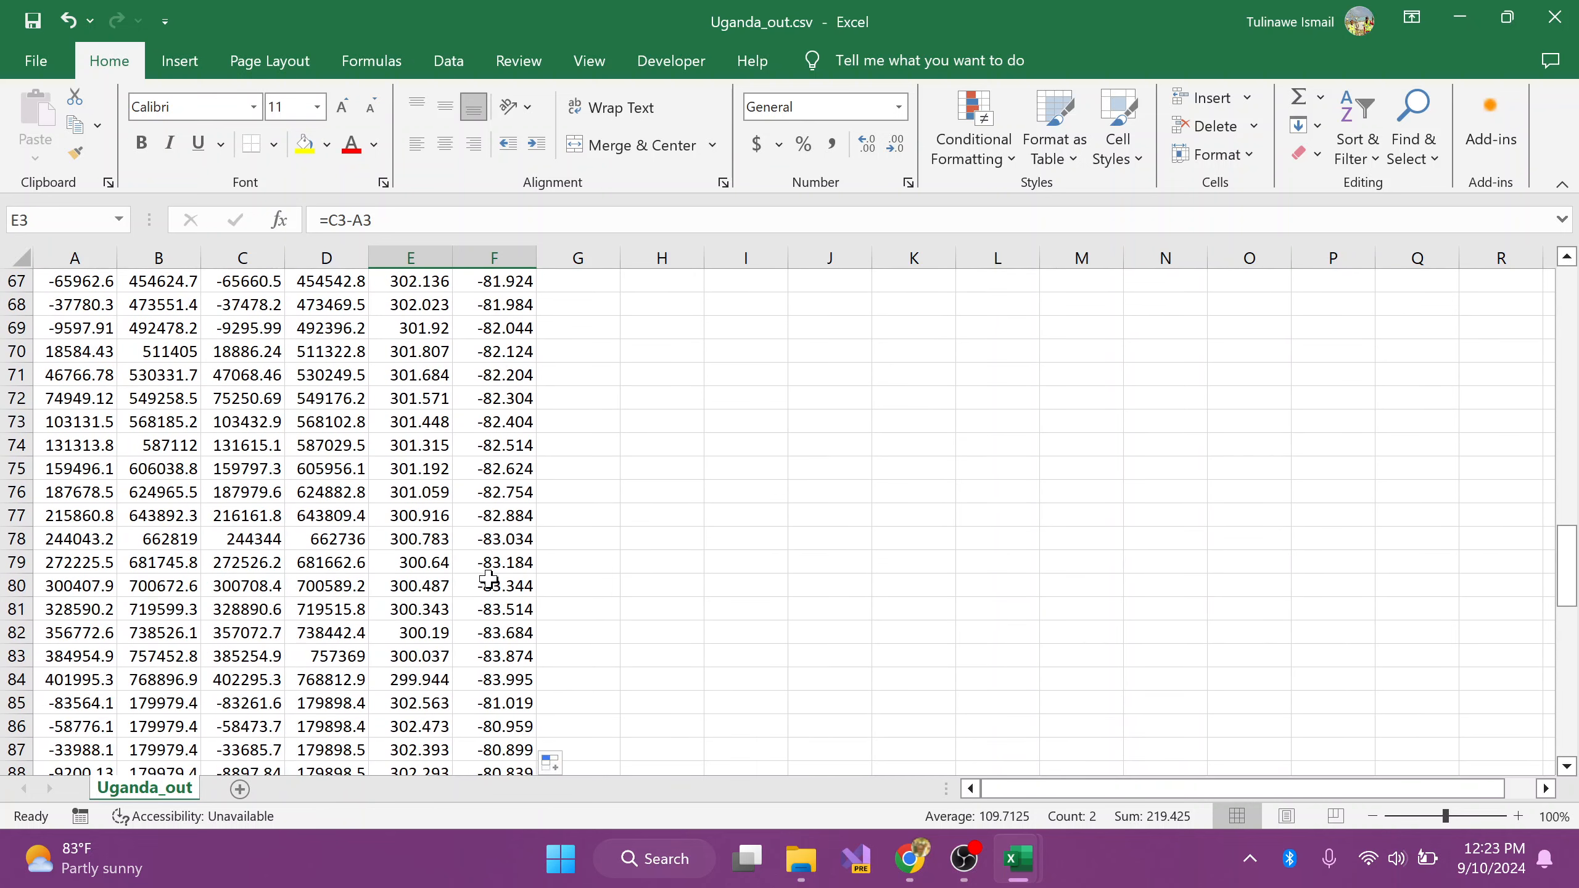
Step: Close the Uganda_out.csv workbook and save its changes
click(1556, 18)
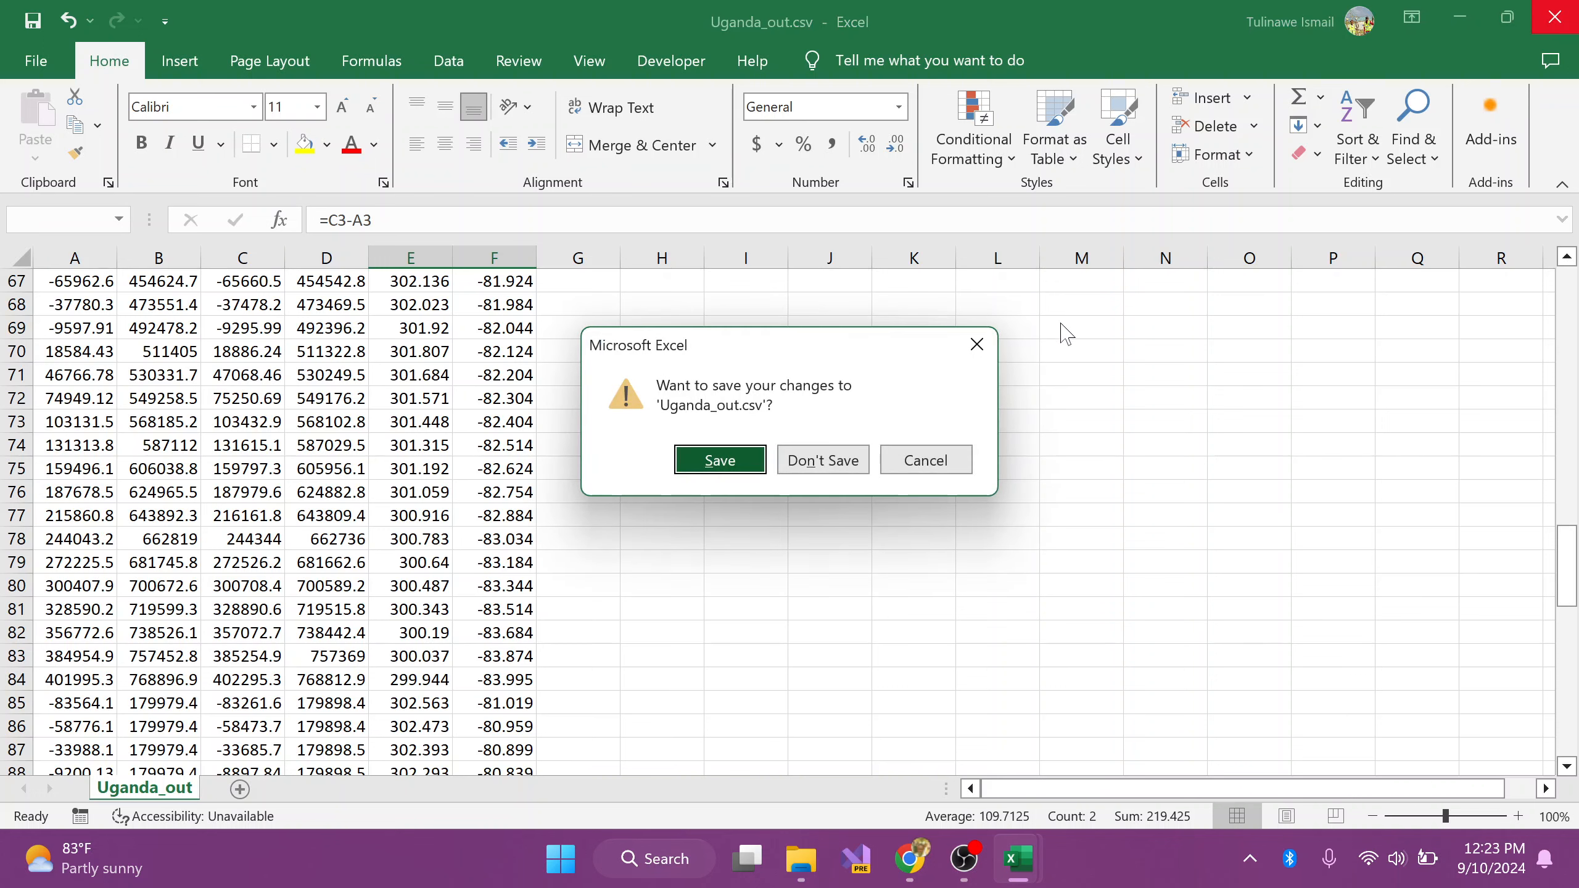
click(740, 472)
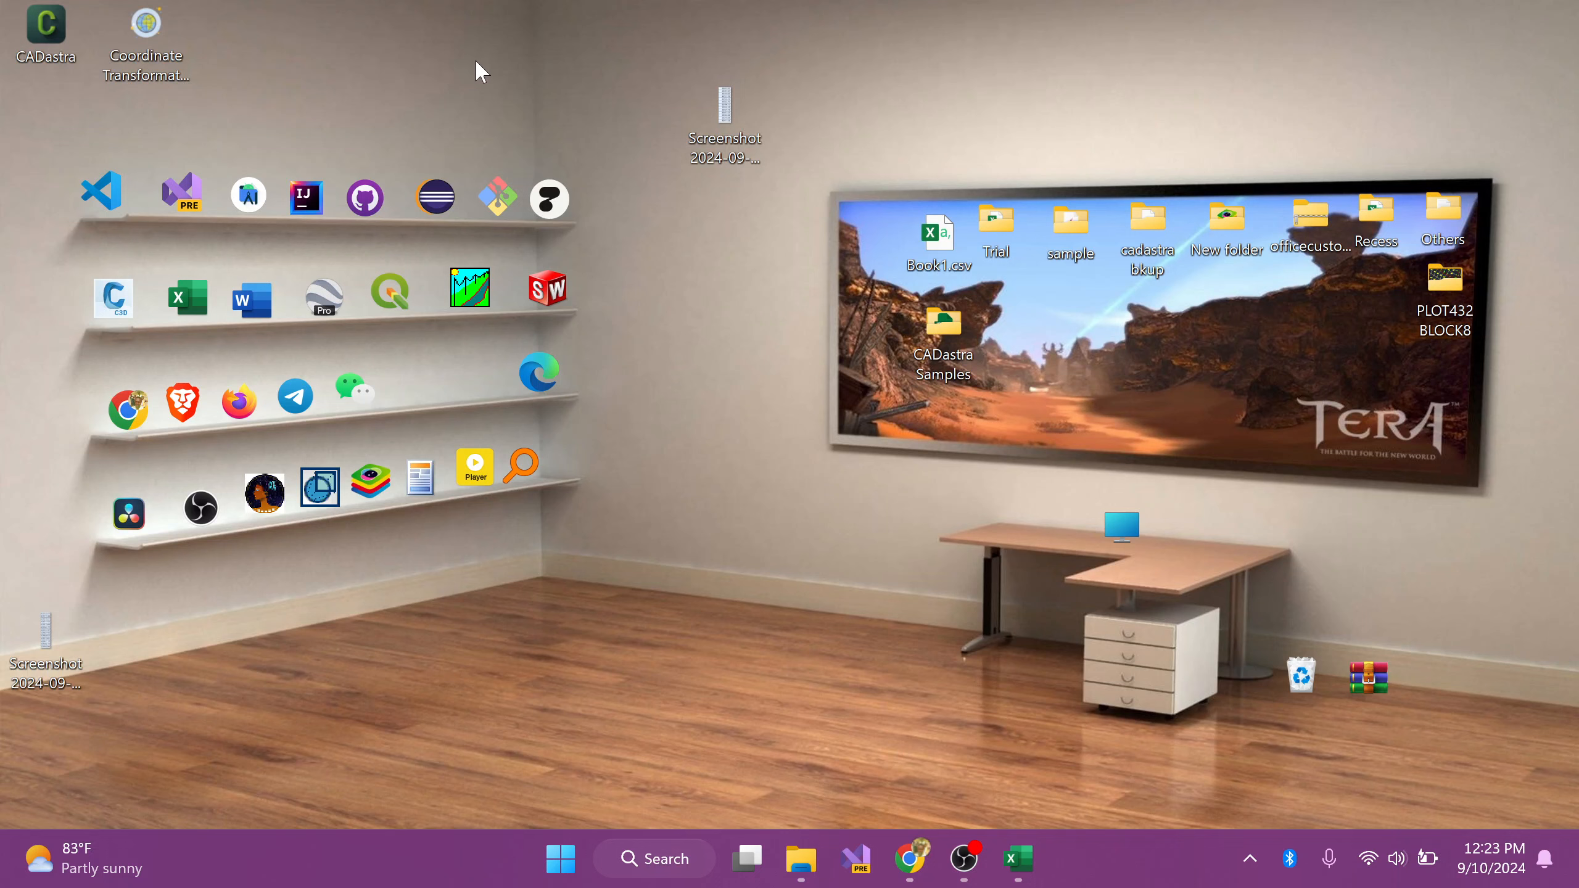
Step: Launch Circe Uganda from the desktop, maximize it to show its transformation settings, and minimize its window
double_click(265, 495)
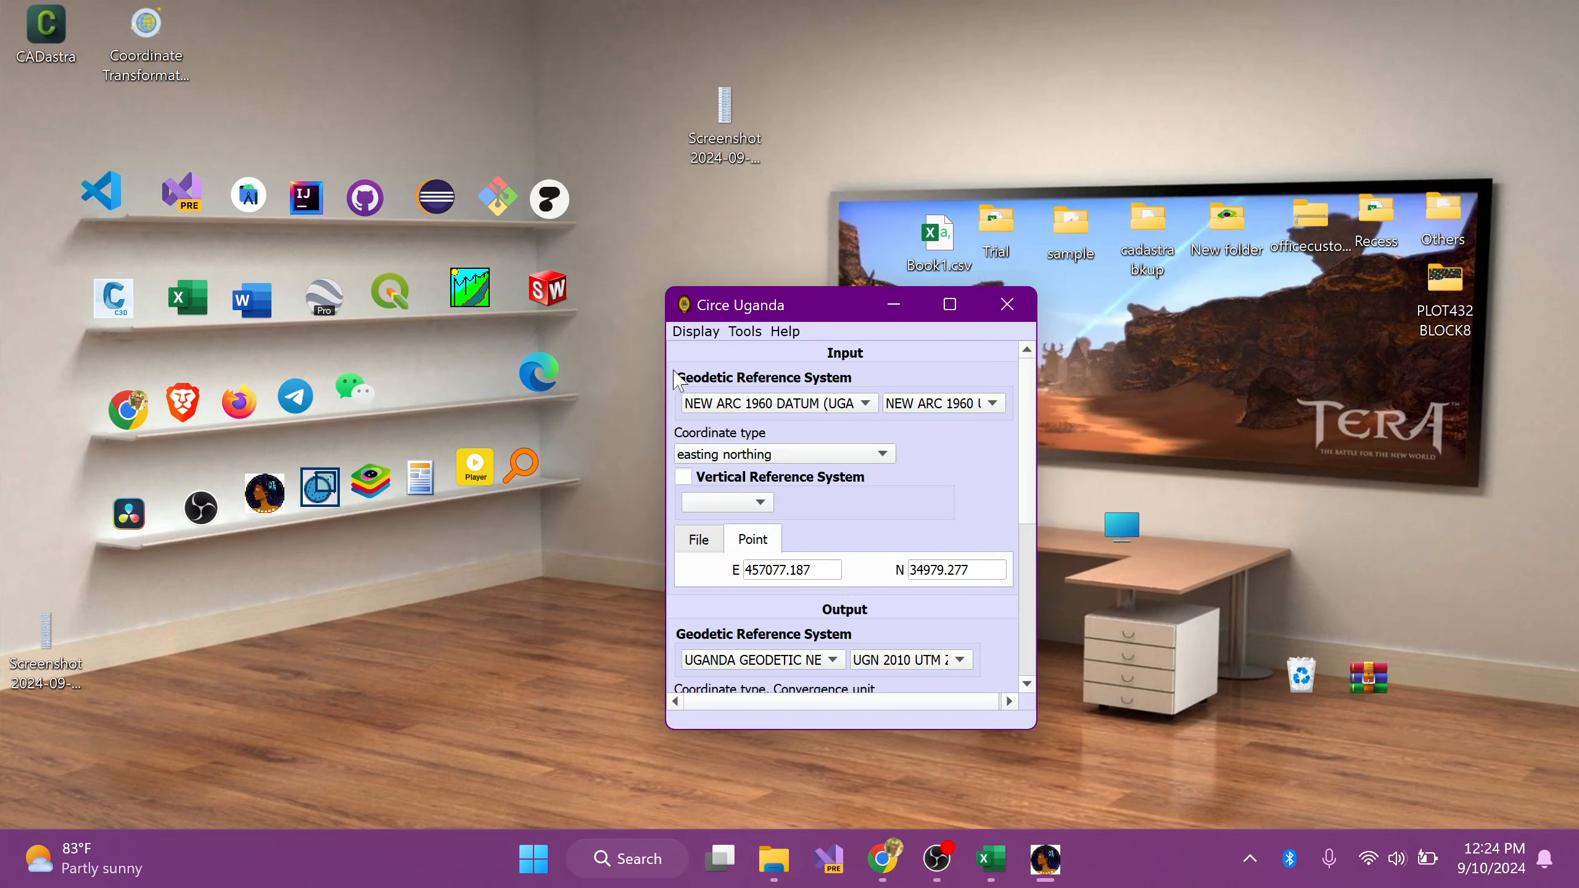
double_click(761, 308)
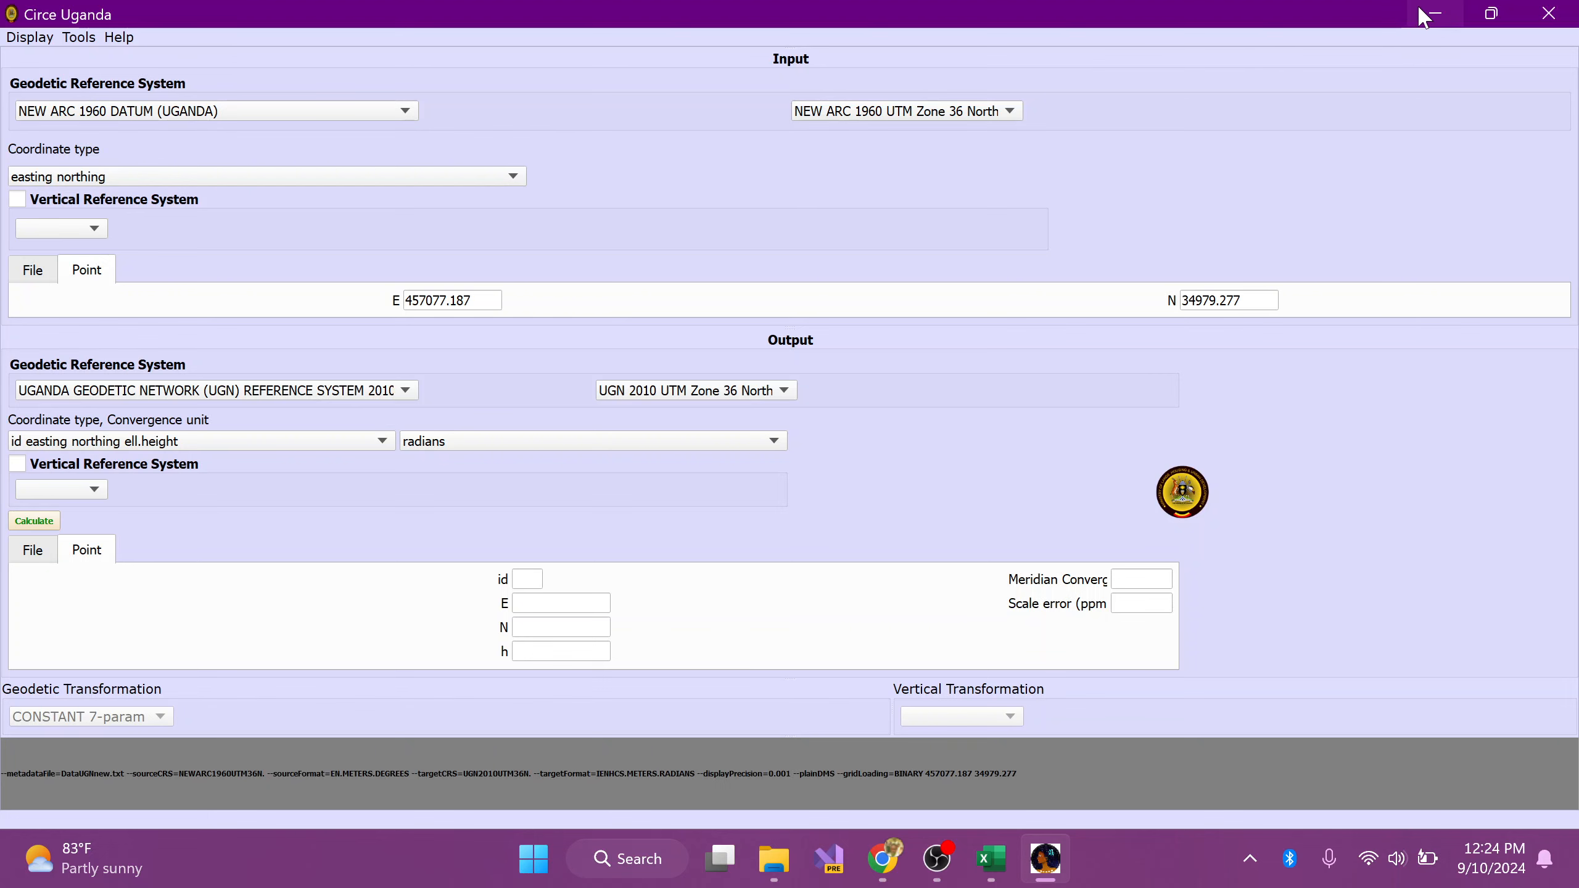
click(1430, 13)
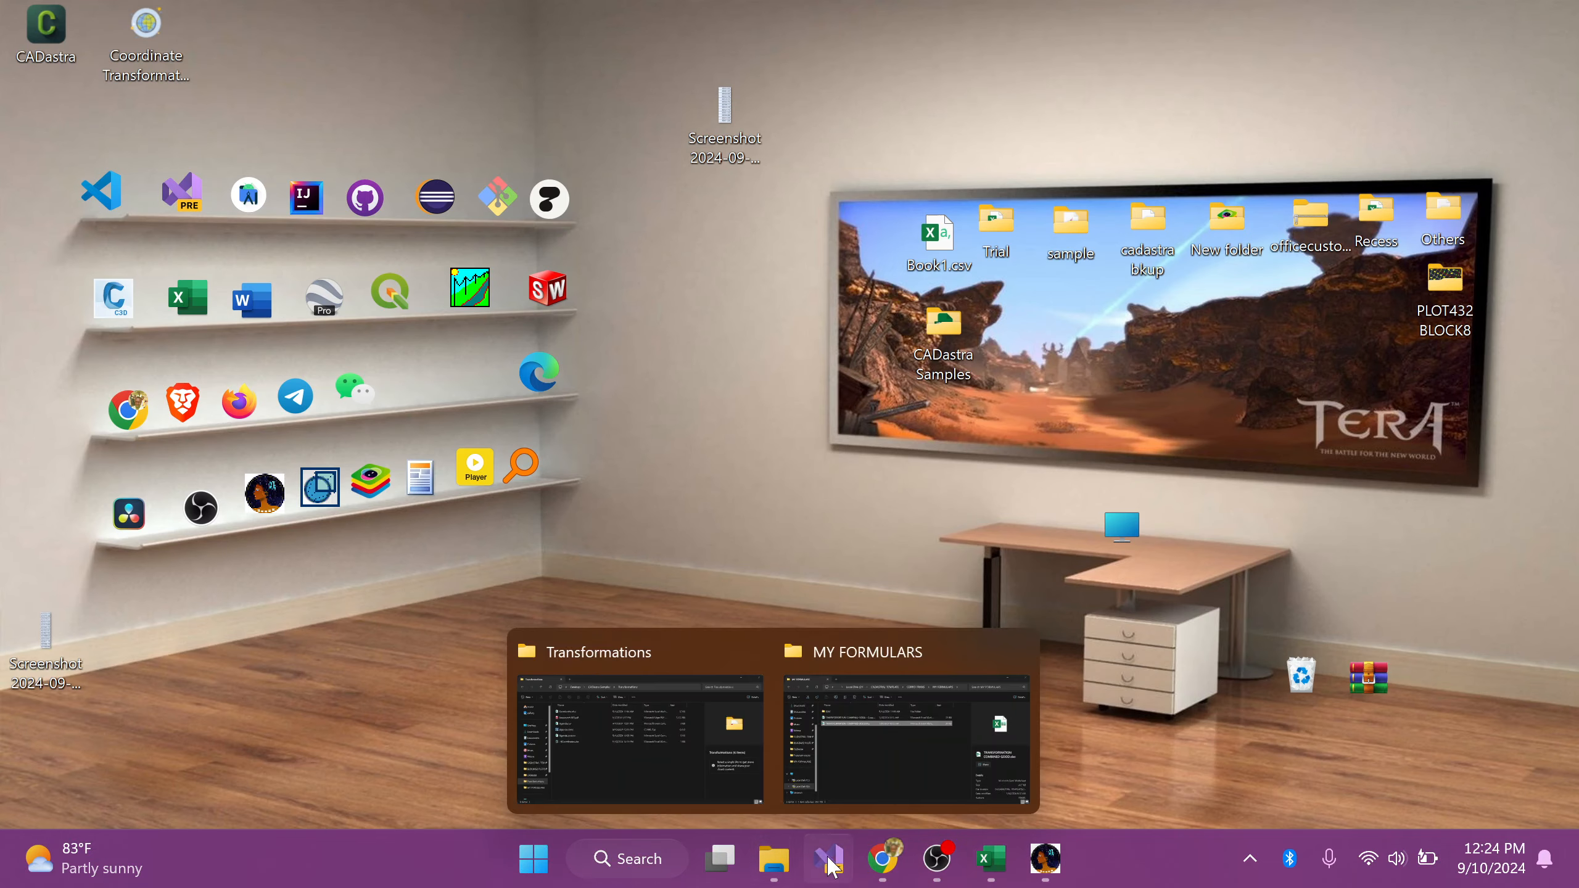
Step: Switch to Chrome and view the ugrf.go.ug address and the page's Coordinates transformation download section, then minimize the browser
click(882, 865)
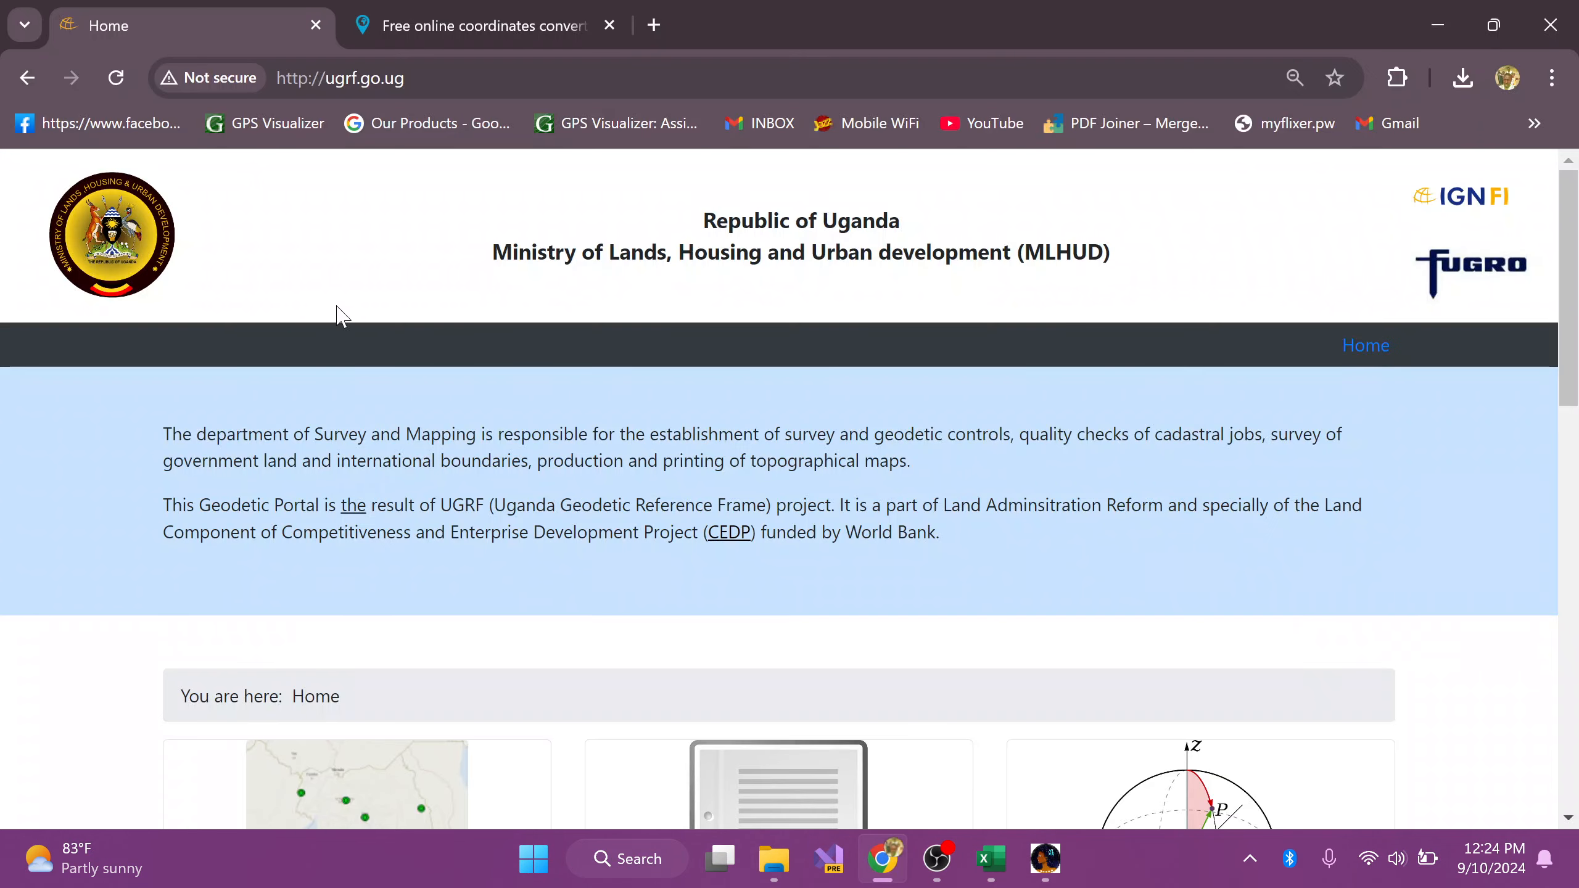
key(ctrl+l)
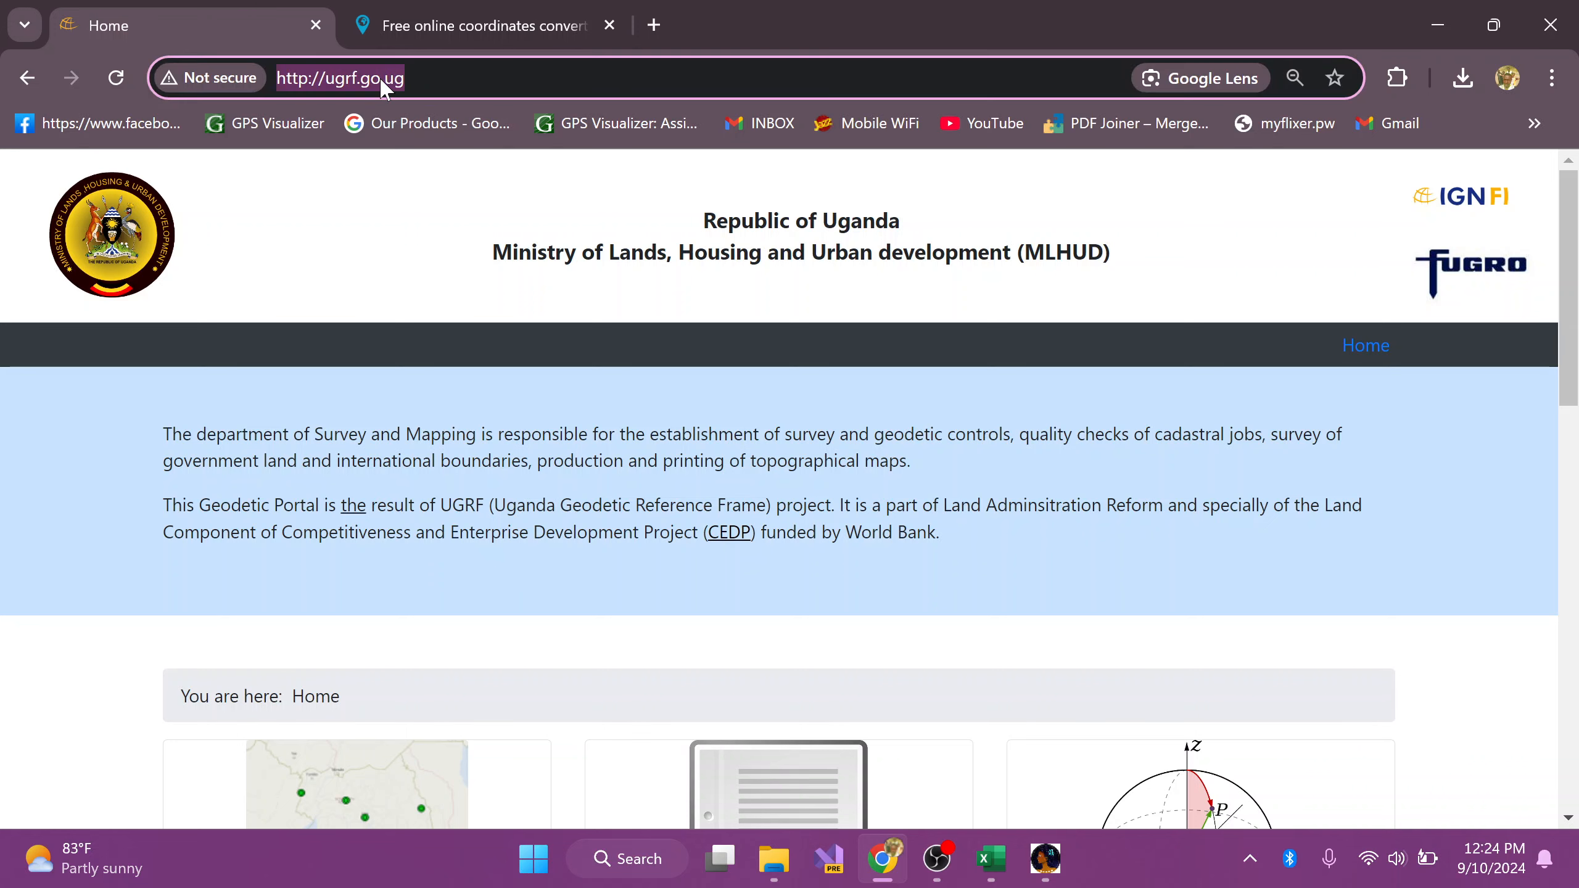
scroll(790, 575, down, 5)
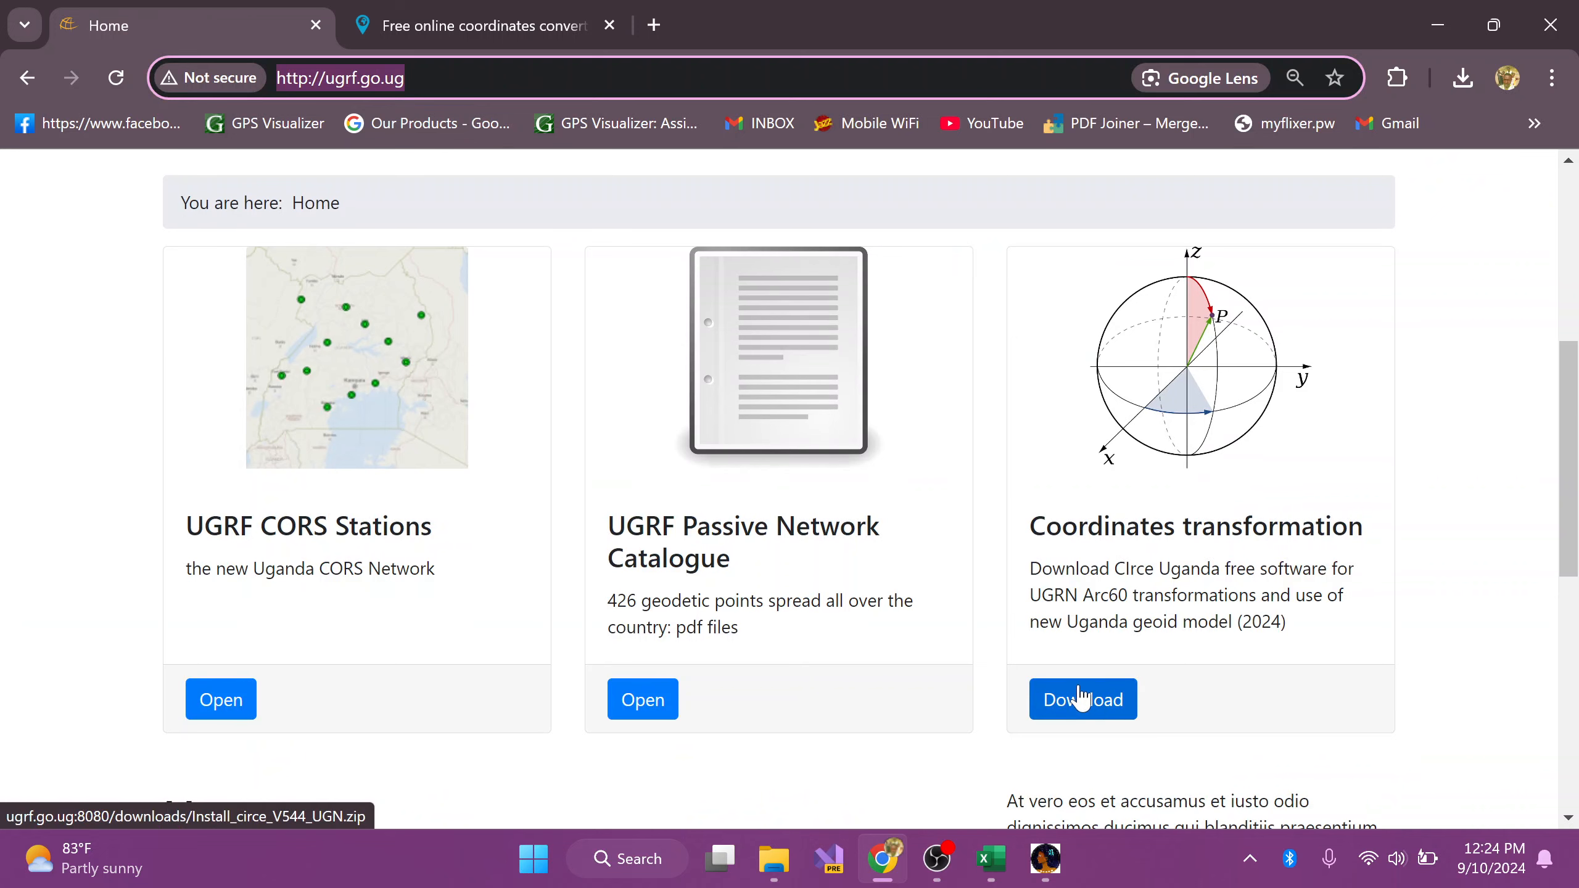
click(1438, 23)
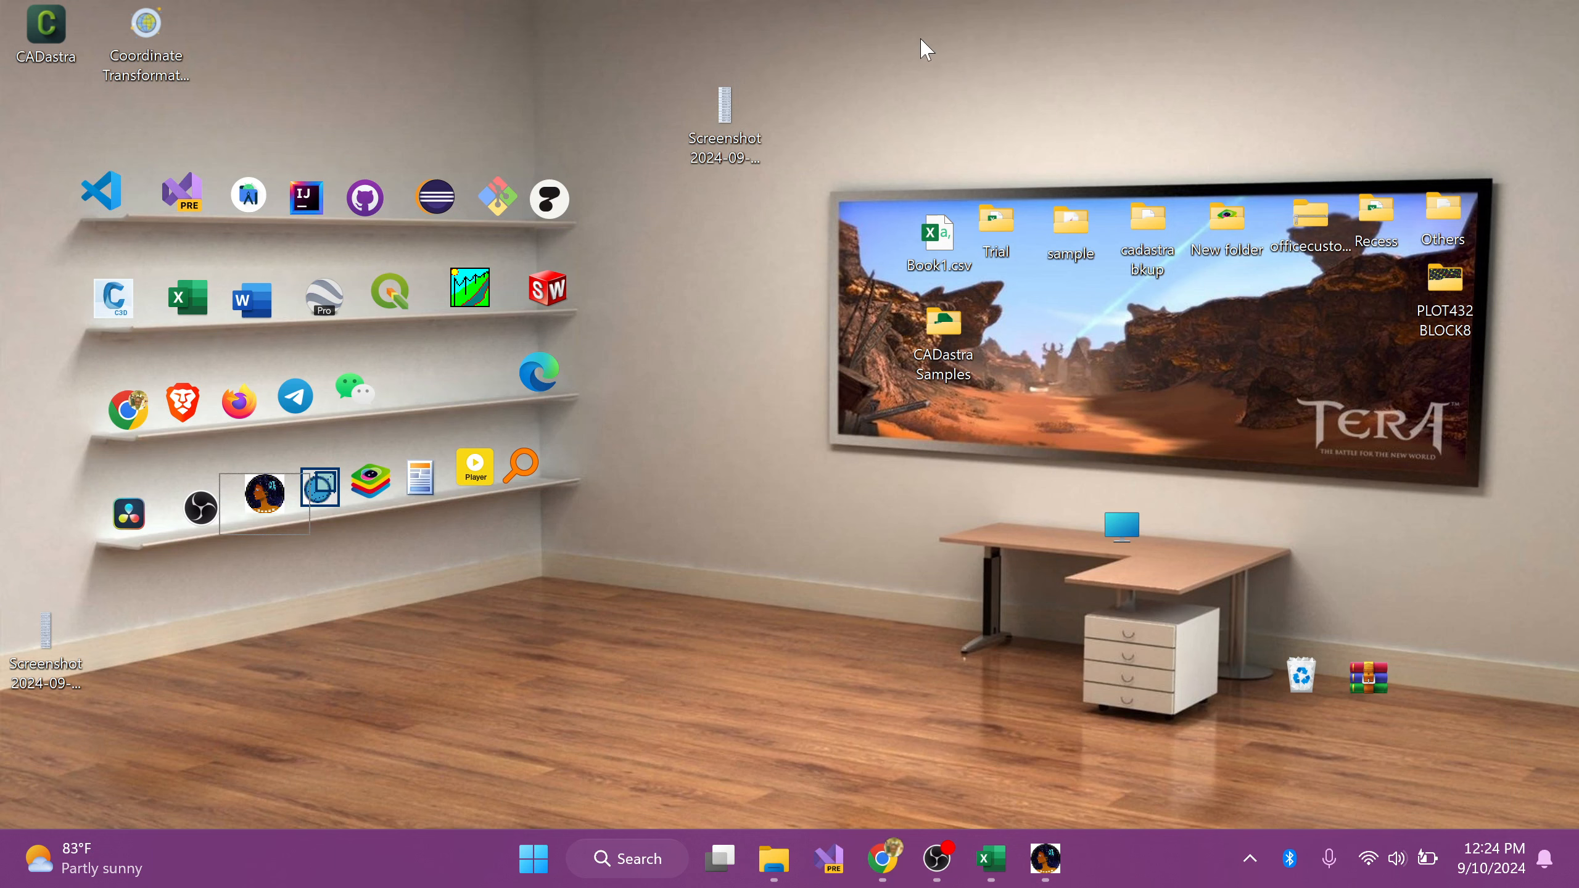
Step: Reopen Chrome at the tool-online.com coordinate converter, set the source country to Uganda, and check its available coordinate systems
click(879, 865)
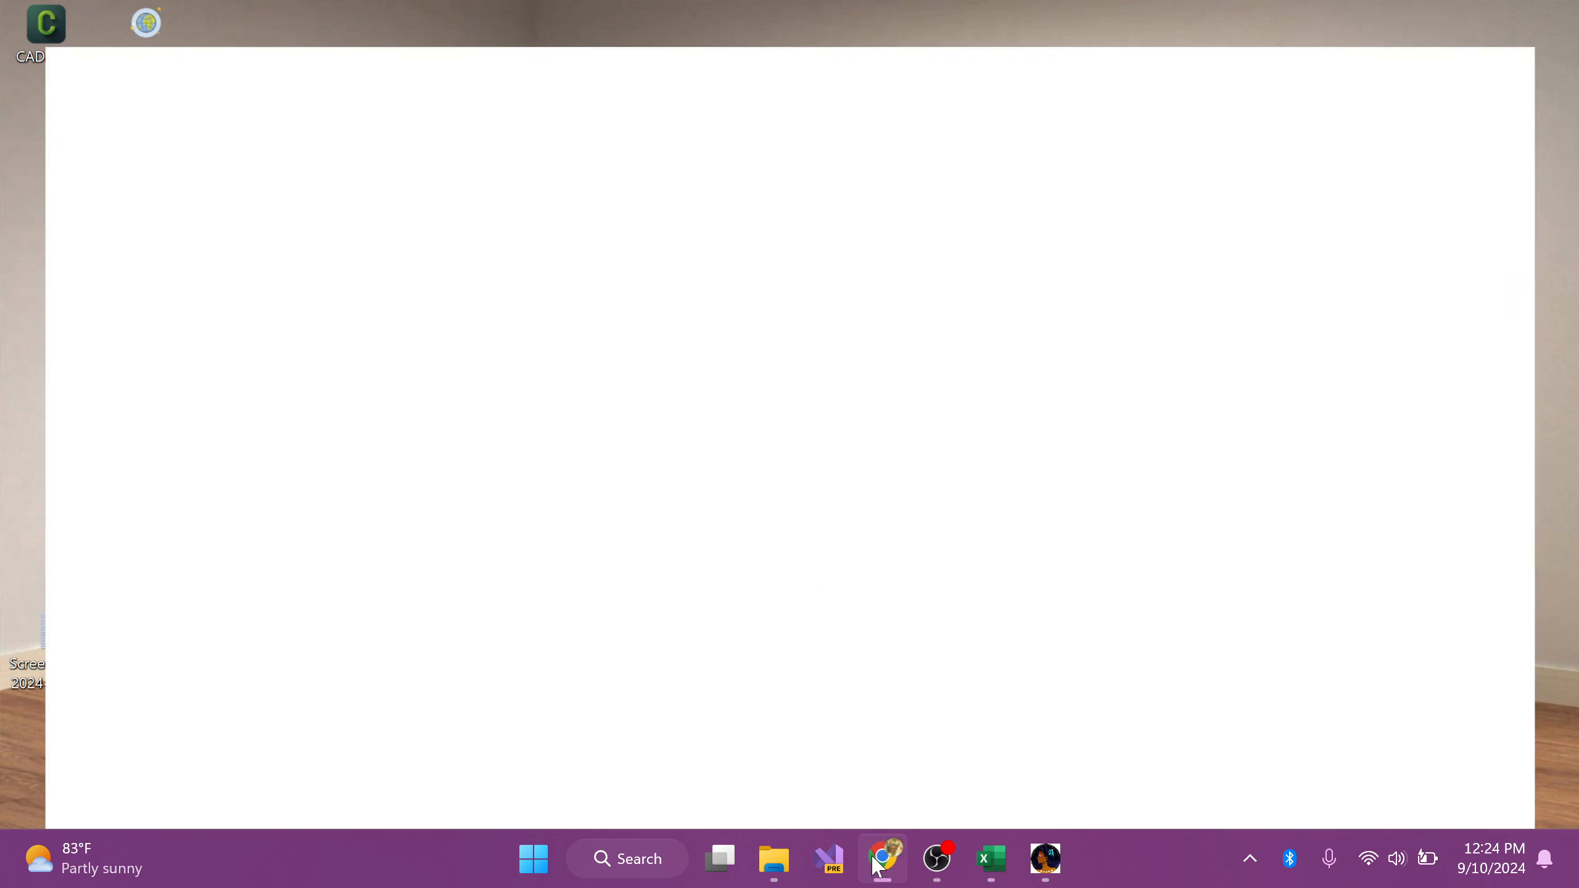
click(429, 32)
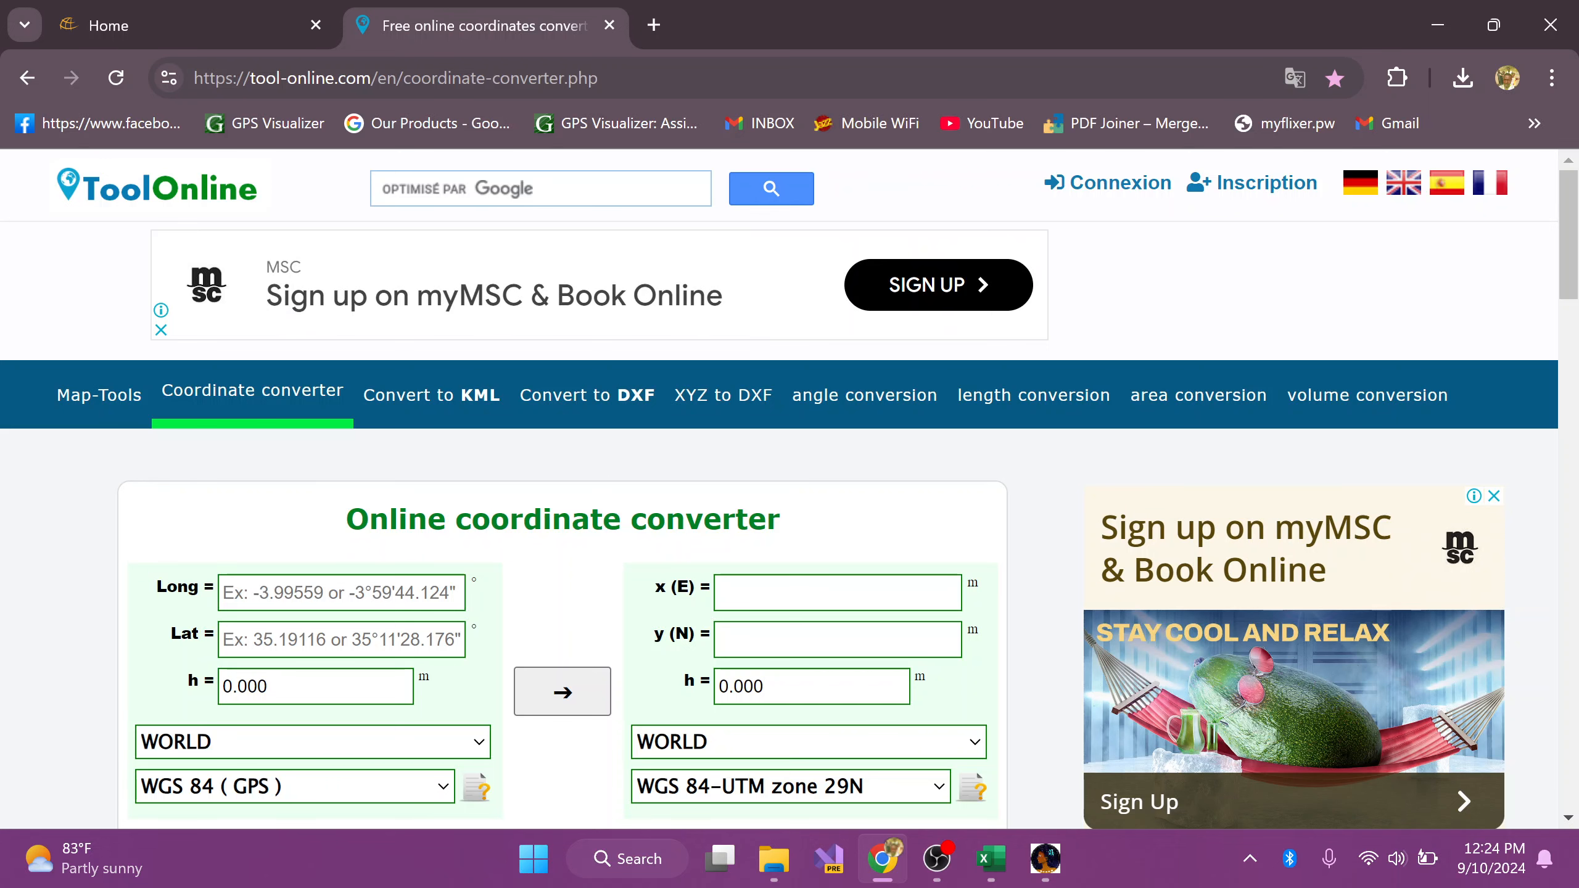
scroll(394, 473, down, 3)
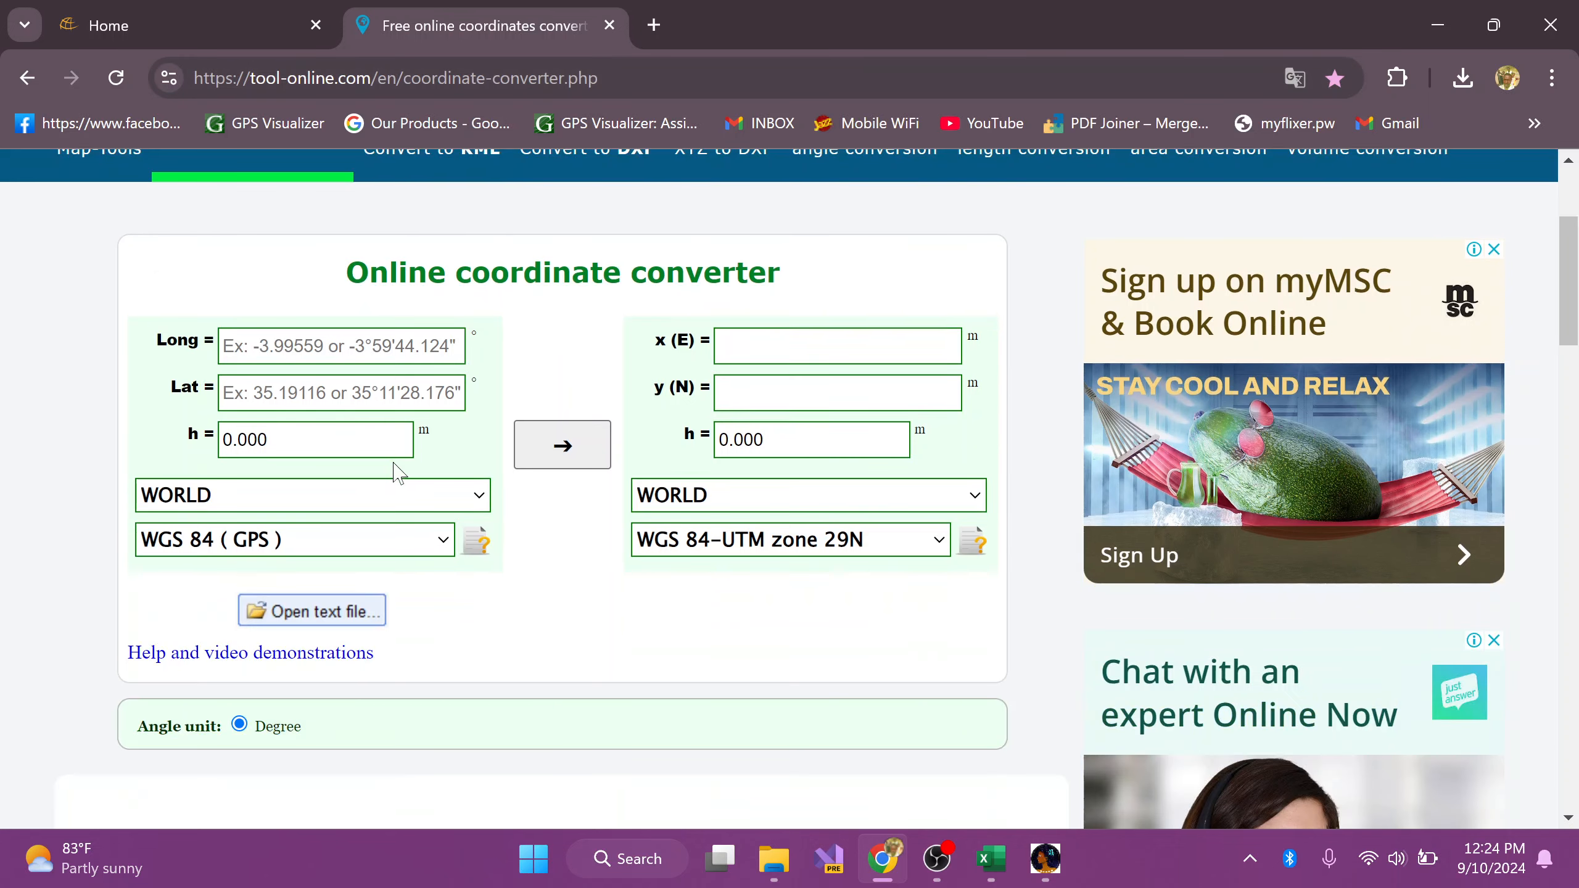
click(261, 507)
scroll(336, 206, down, 10)
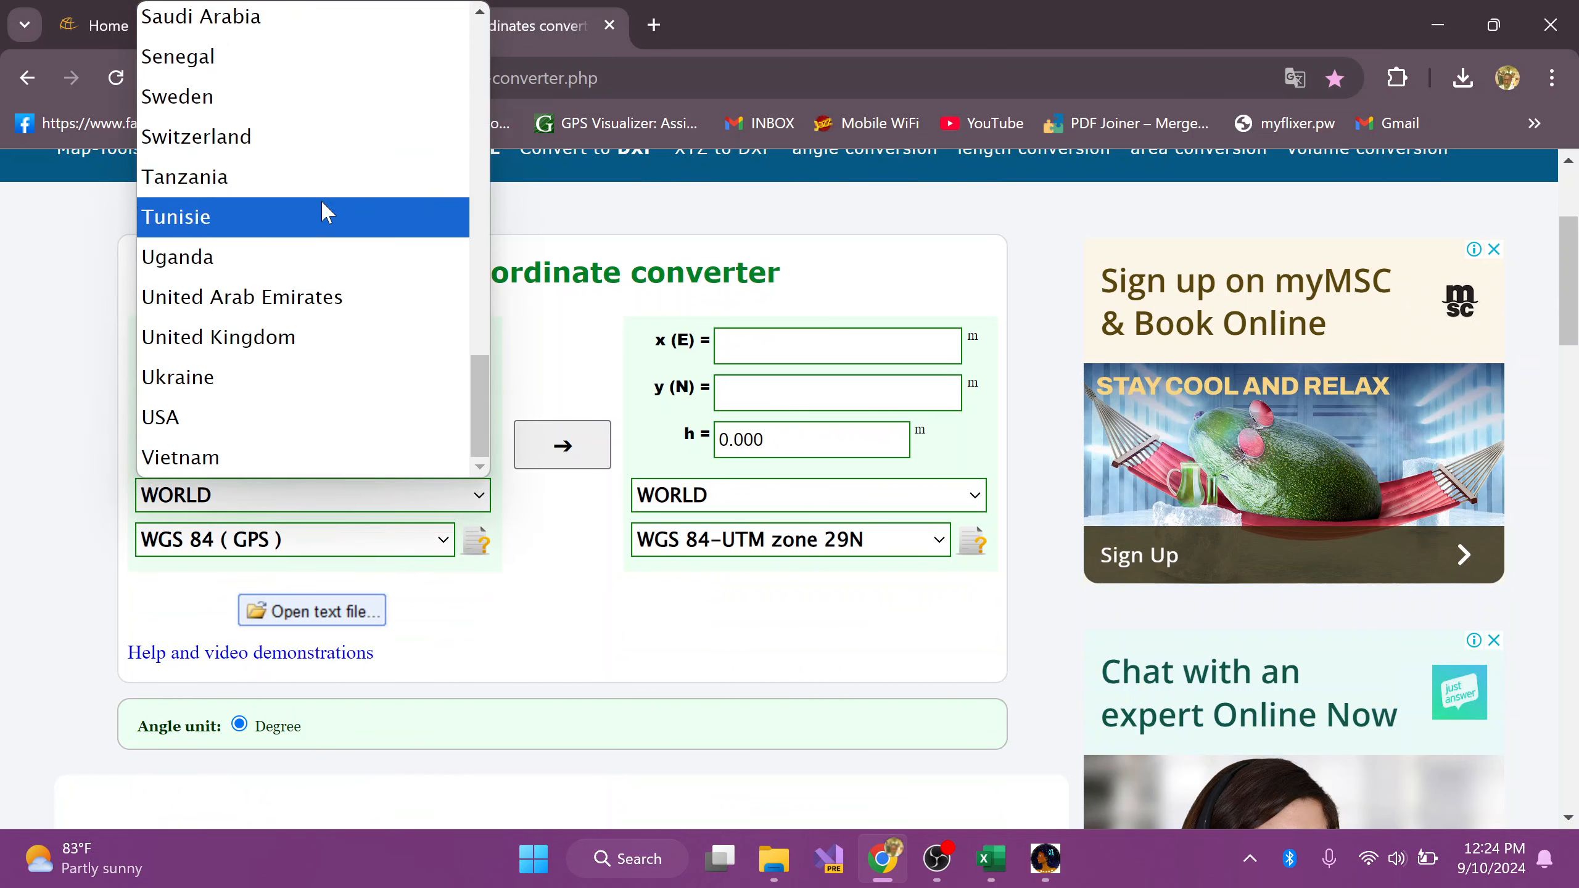
click(195, 260)
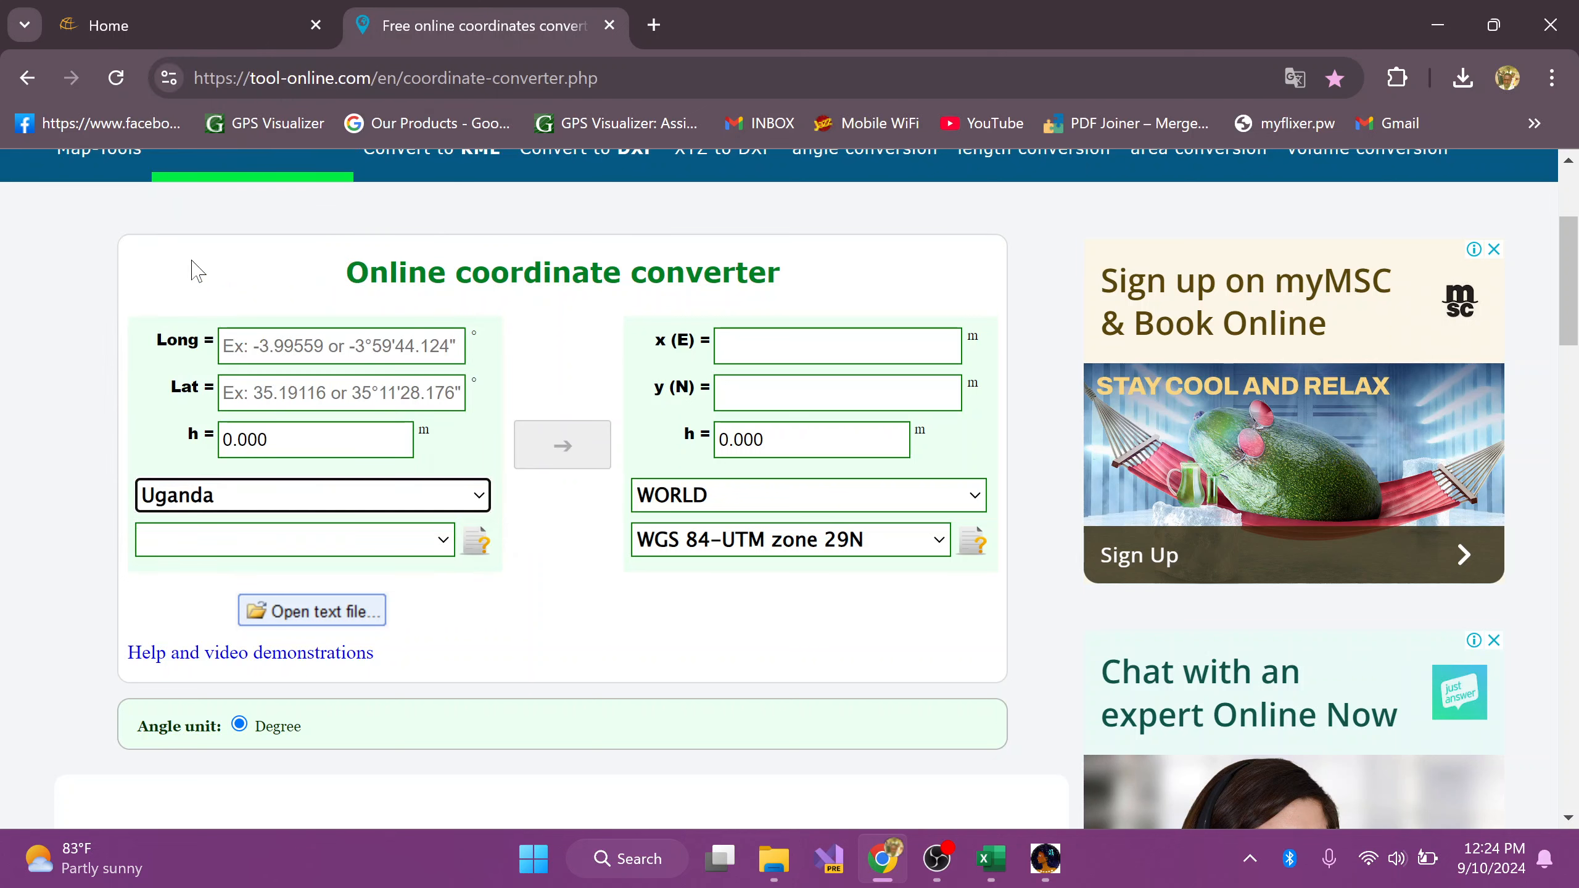
click(295, 549)
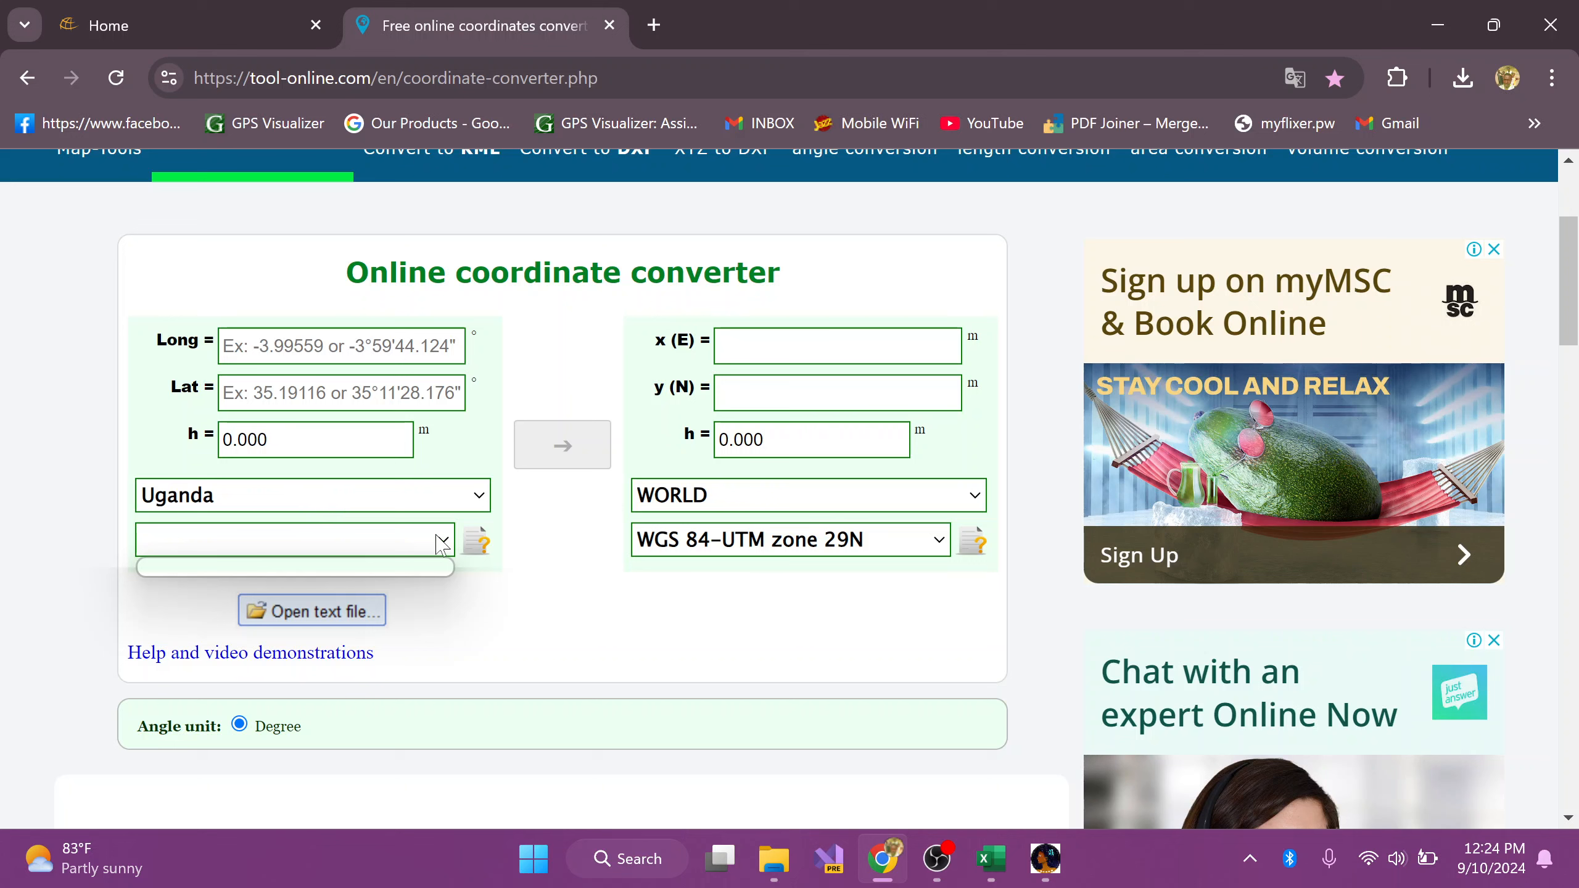
click(533, 598)
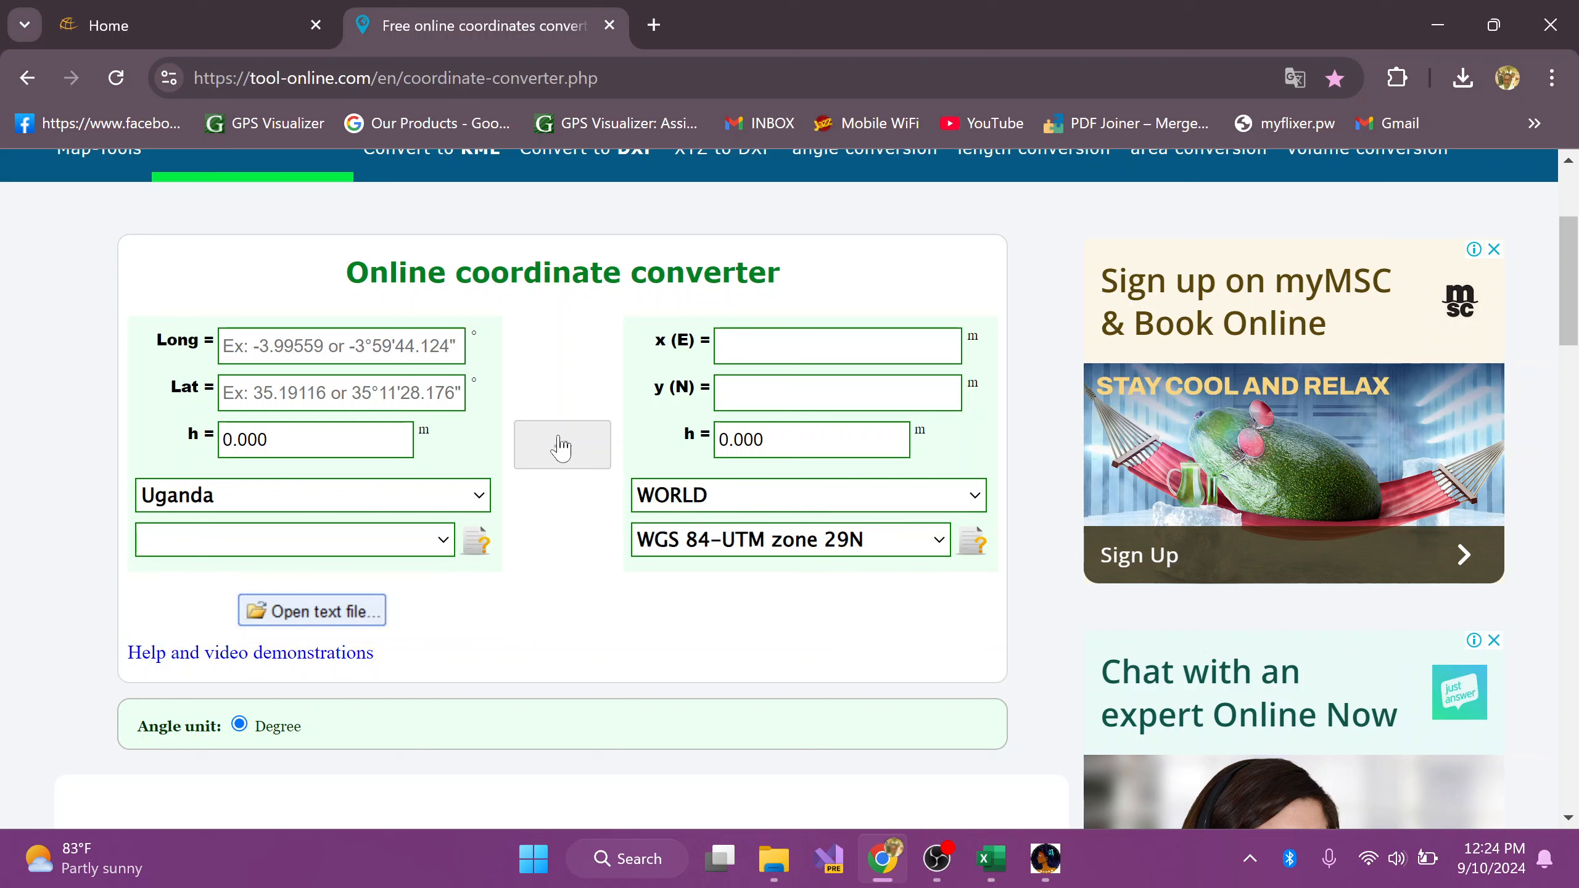
Step: Minimize Chrome and launch Franson CoordTrans v2.3 from the desktop, moving its window up so all conversion settings are visible
click(1431, 31)
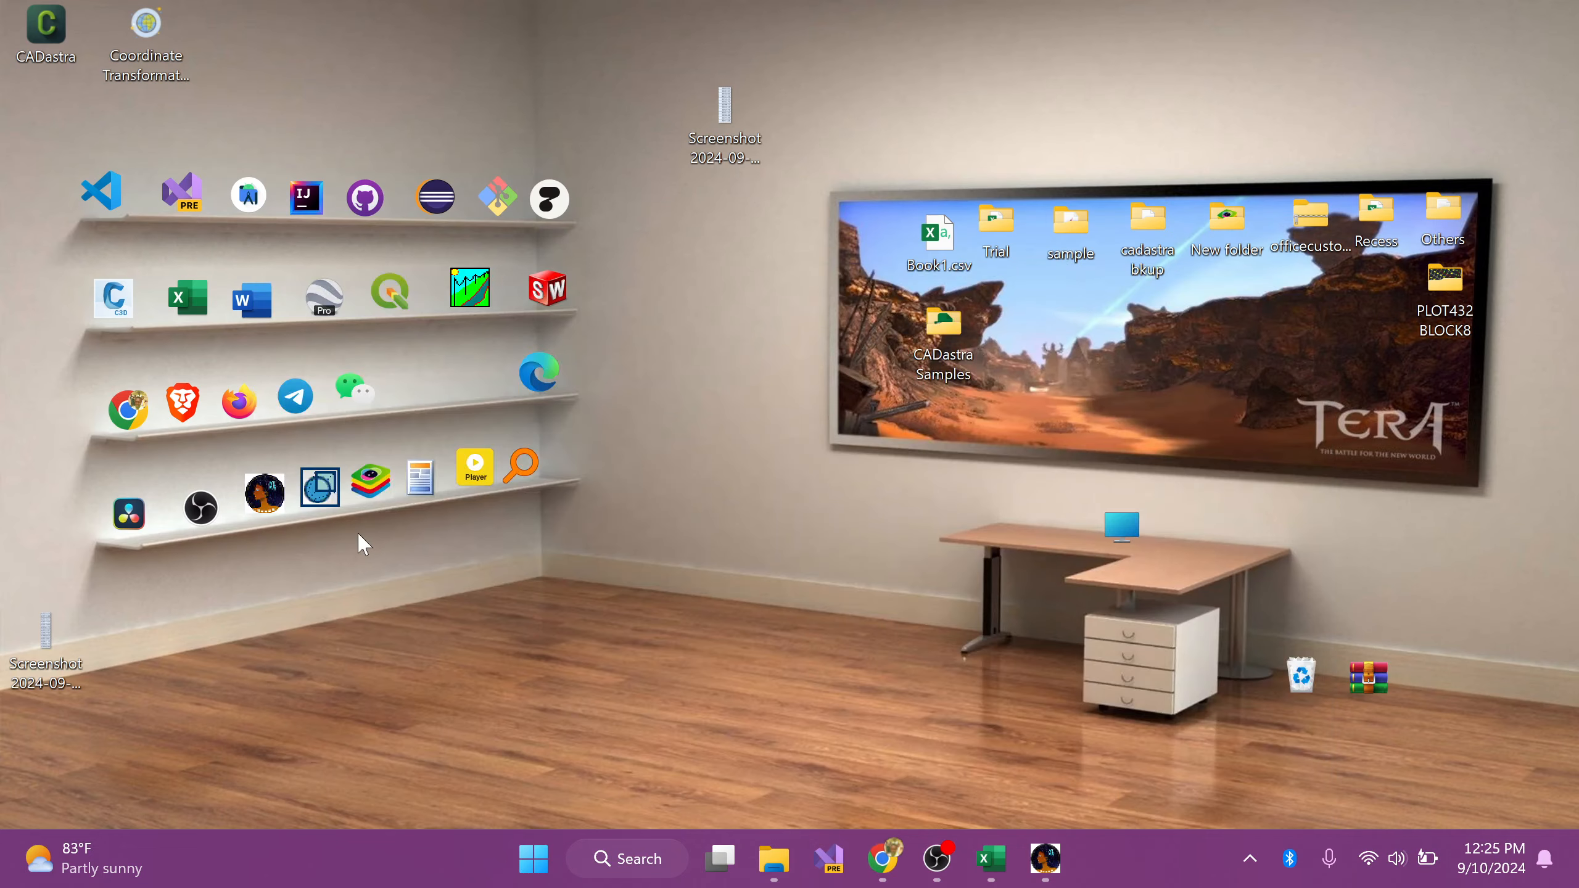
click(321, 488)
double_click(321, 488)
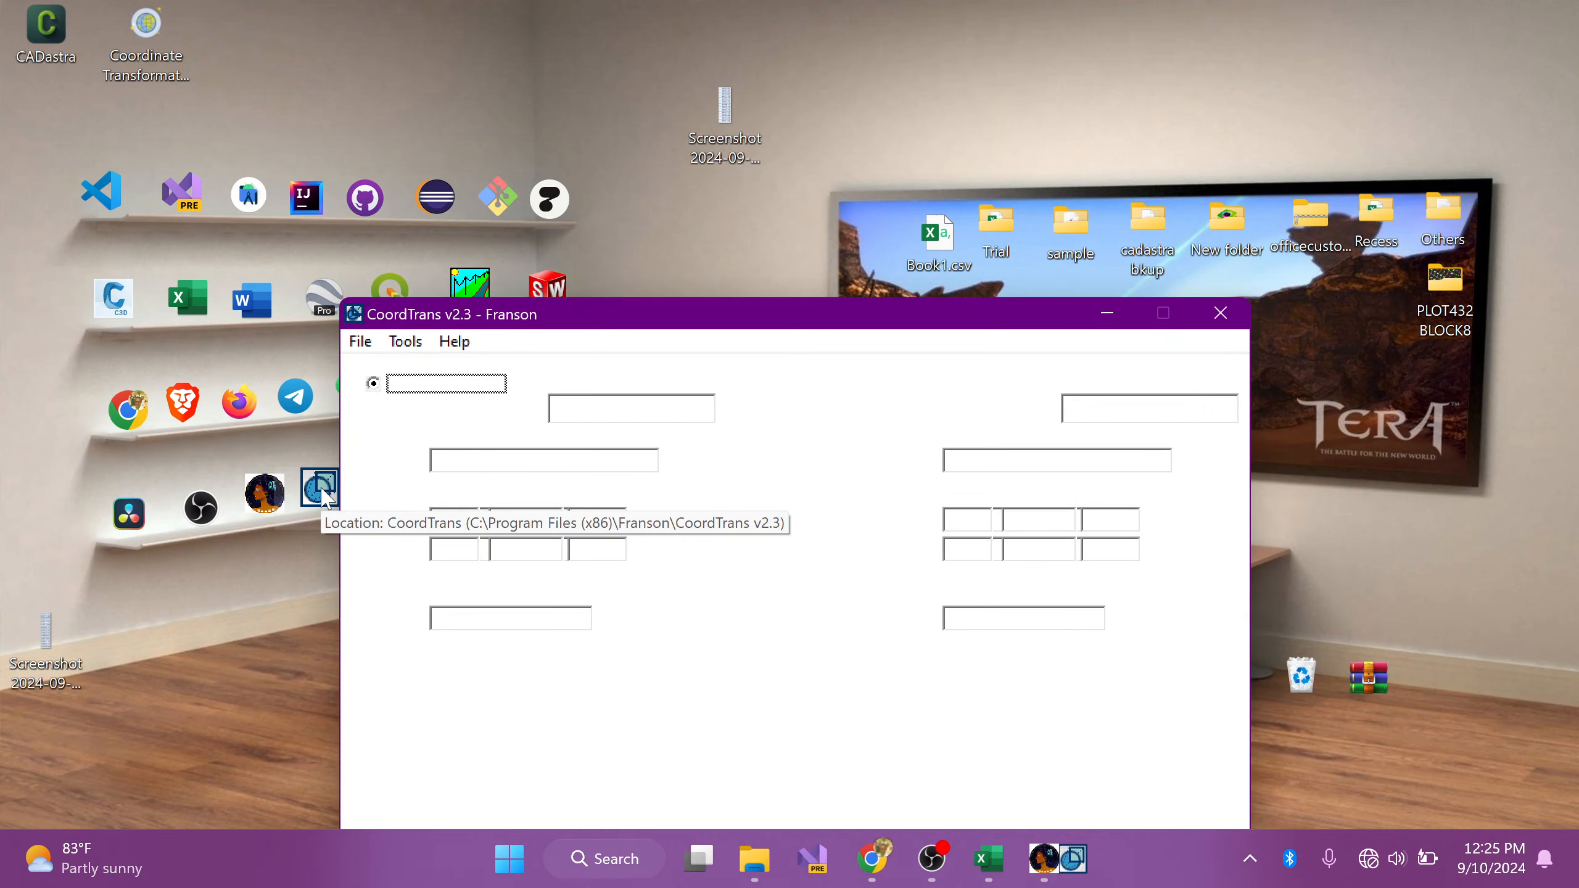
drag(585, 330, 636, 124)
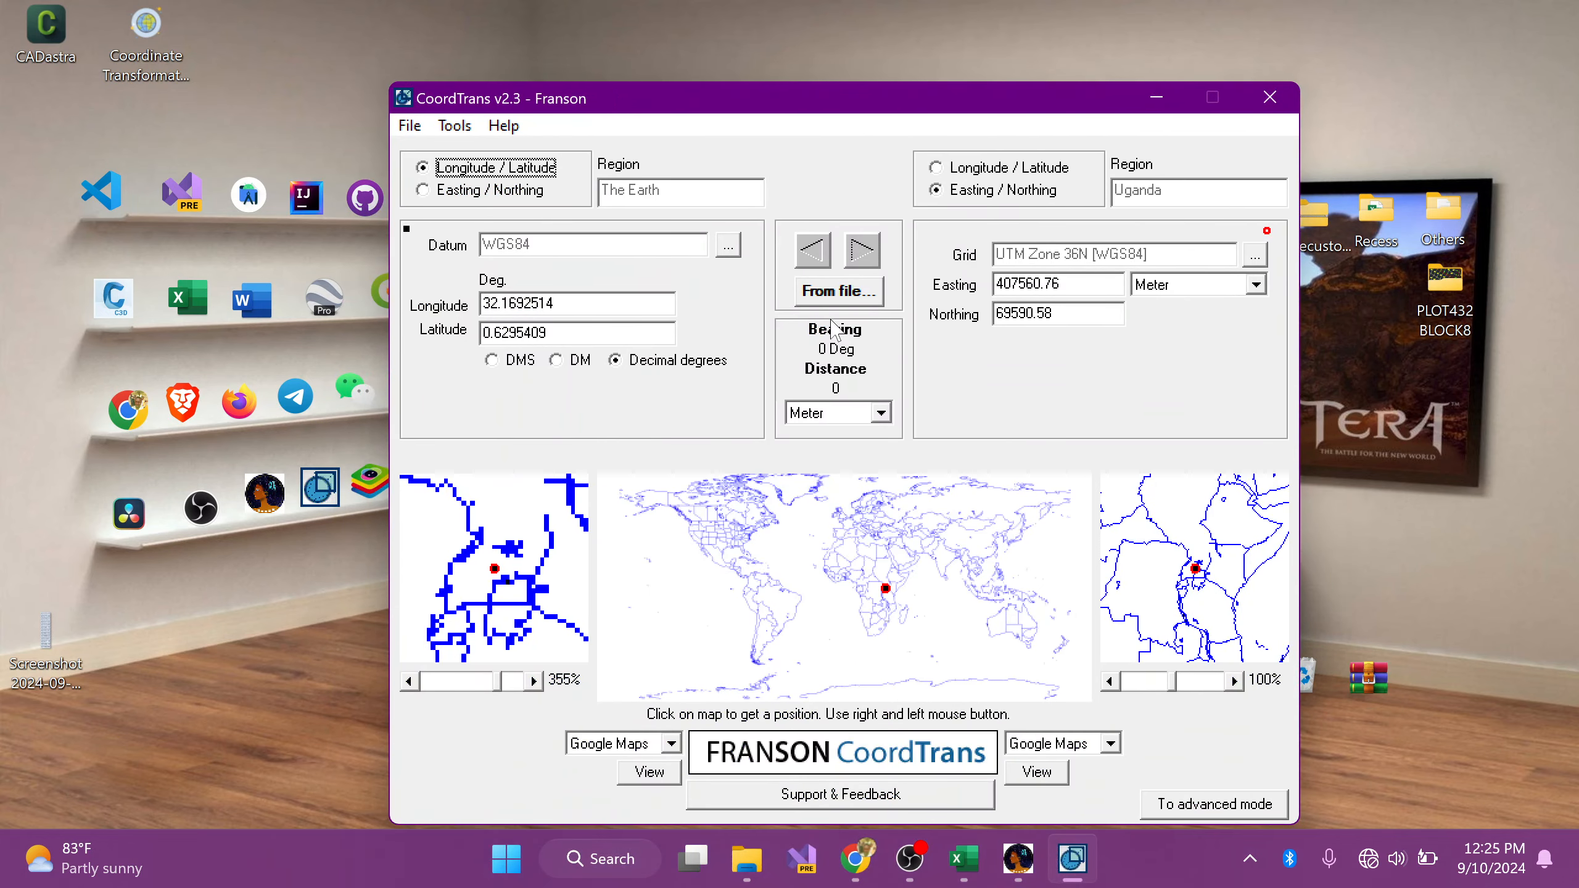
Step: View CoordTrans's wizard for converting coordinates from a CSV file up to its input file page, and close the wizard and program
click(852, 291)
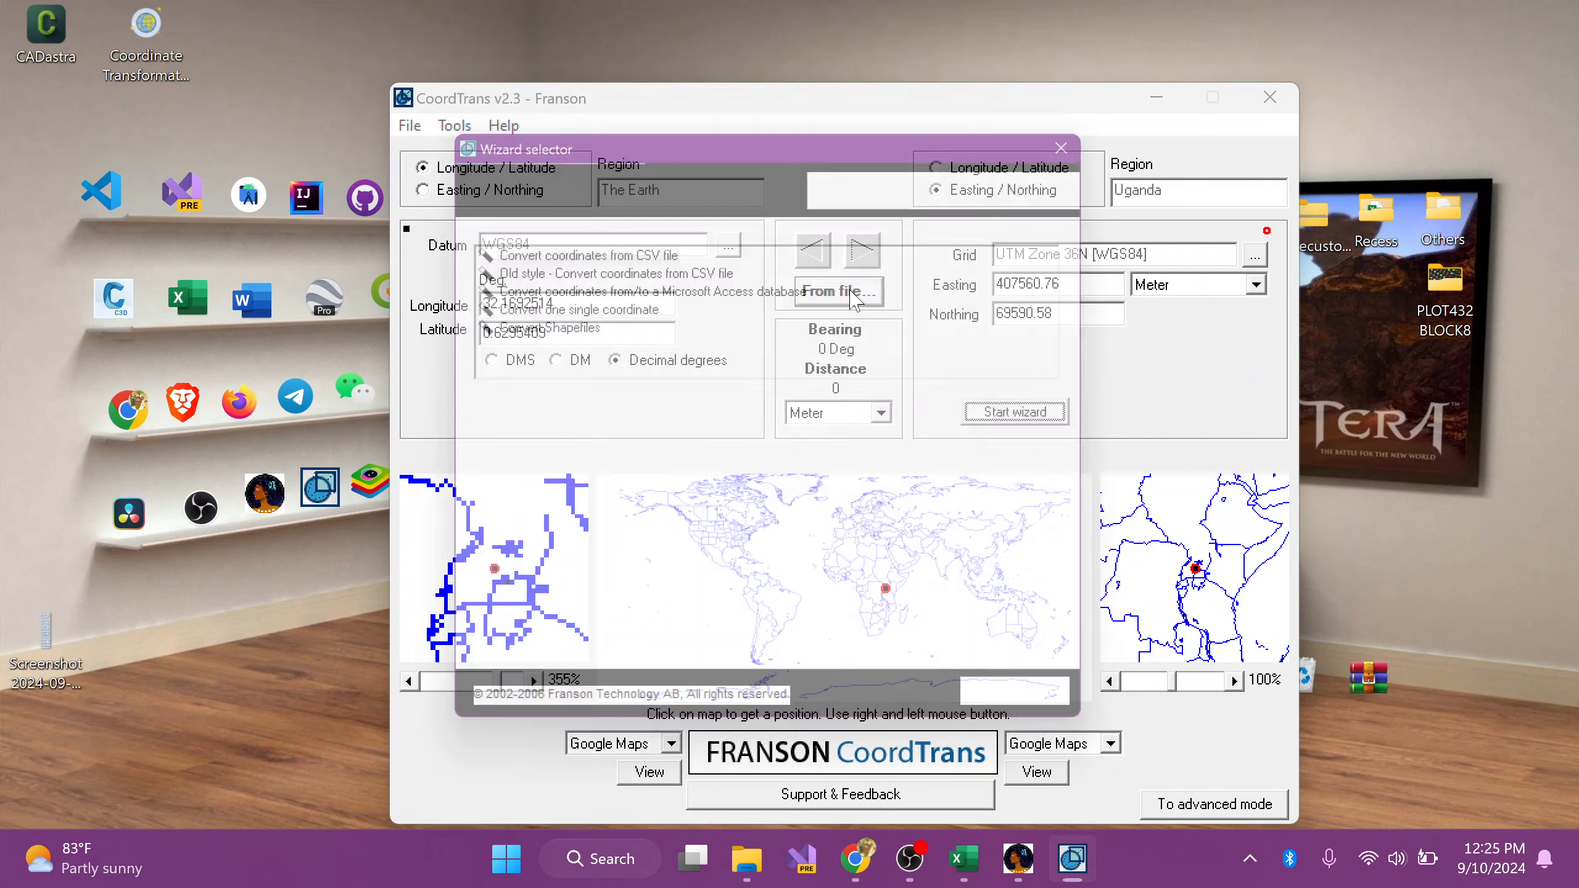
click(1060, 428)
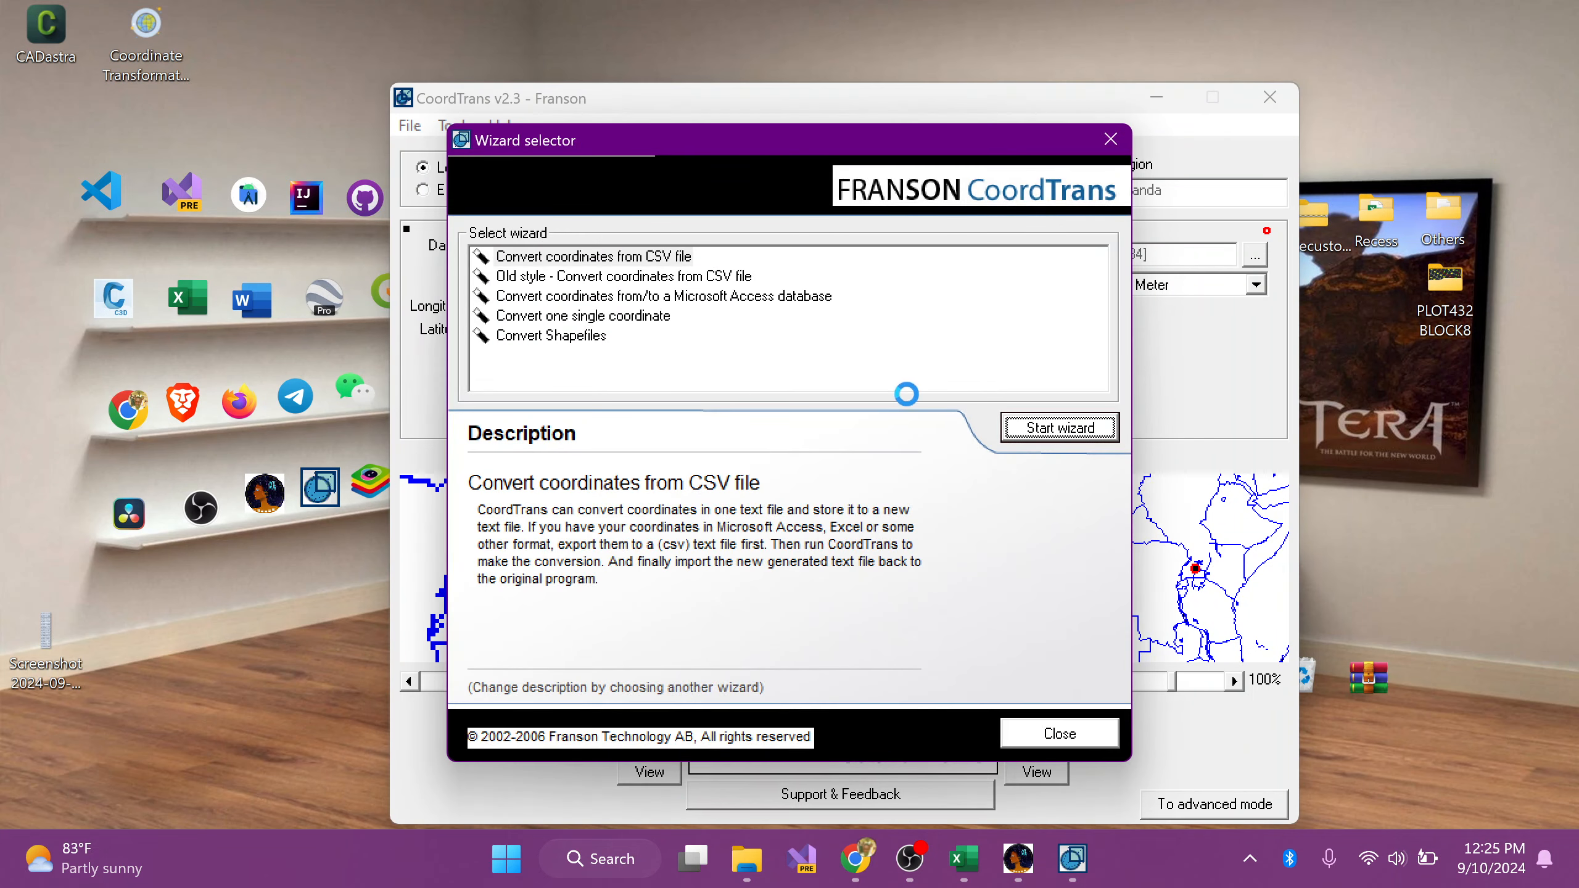
click(869, 617)
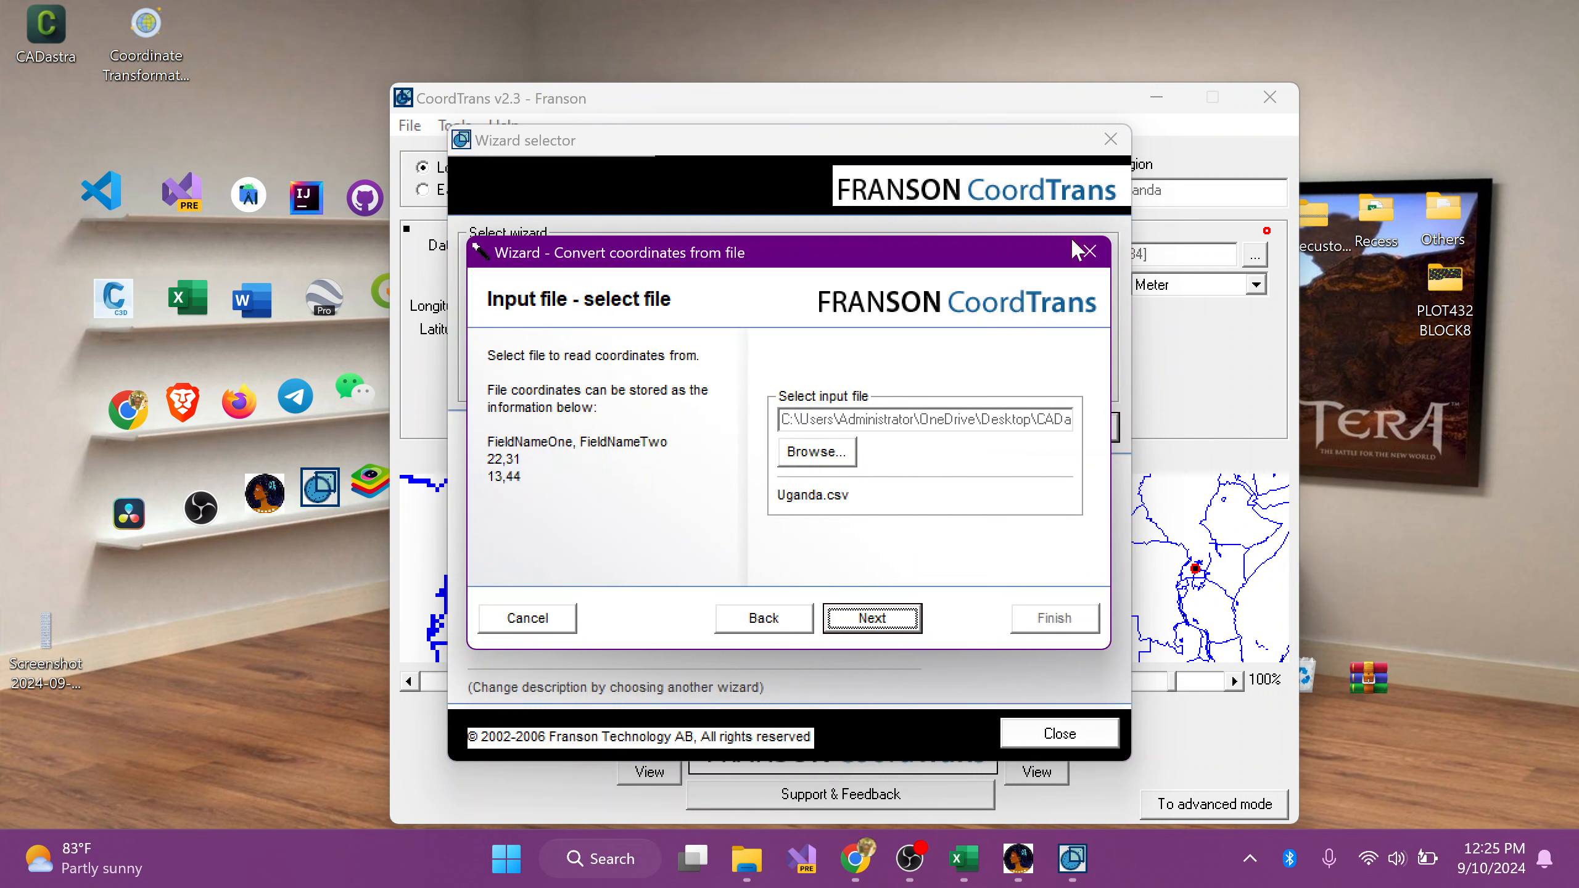
click(1090, 251)
click(1111, 140)
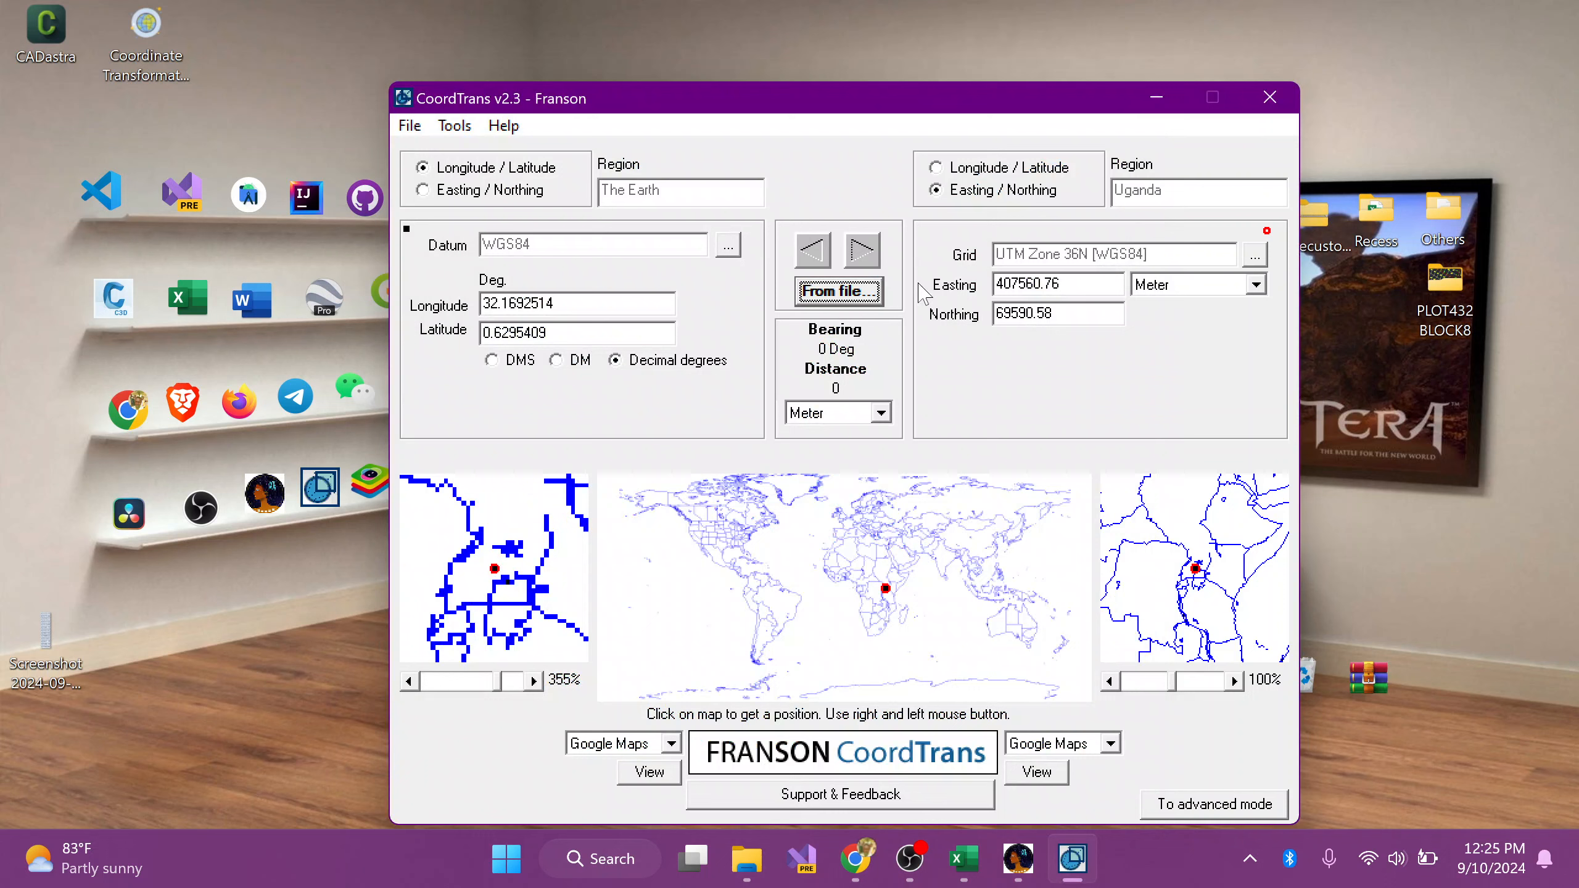
click(1269, 98)
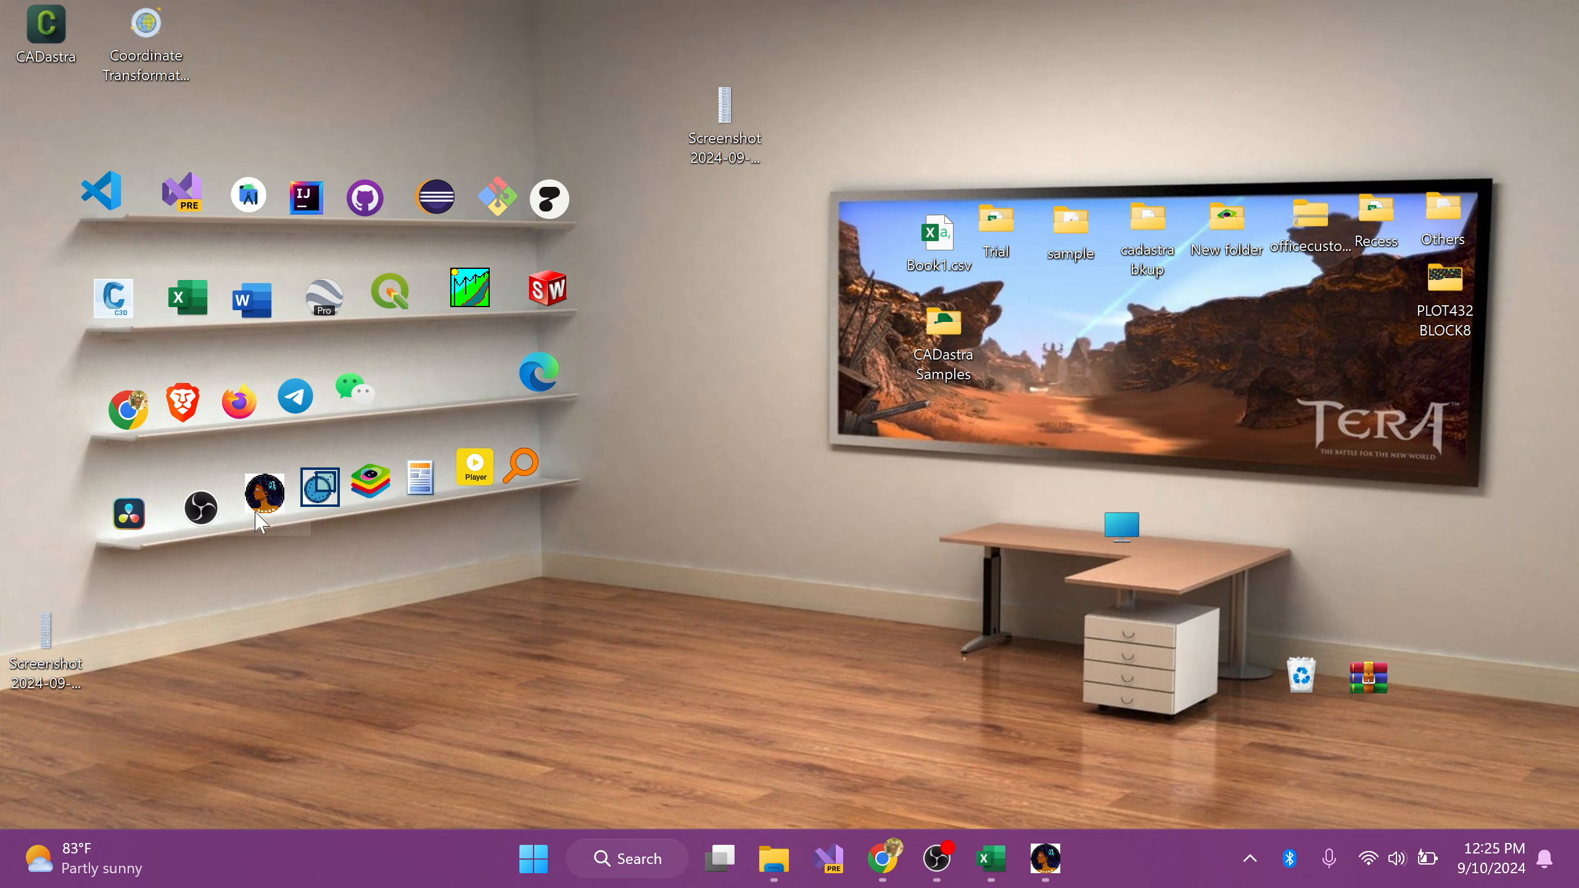
Step: Switch to Chrome to review the tool-online.com coordinate converter, dismiss the site's alert, and minimize the browser
click(883, 858)
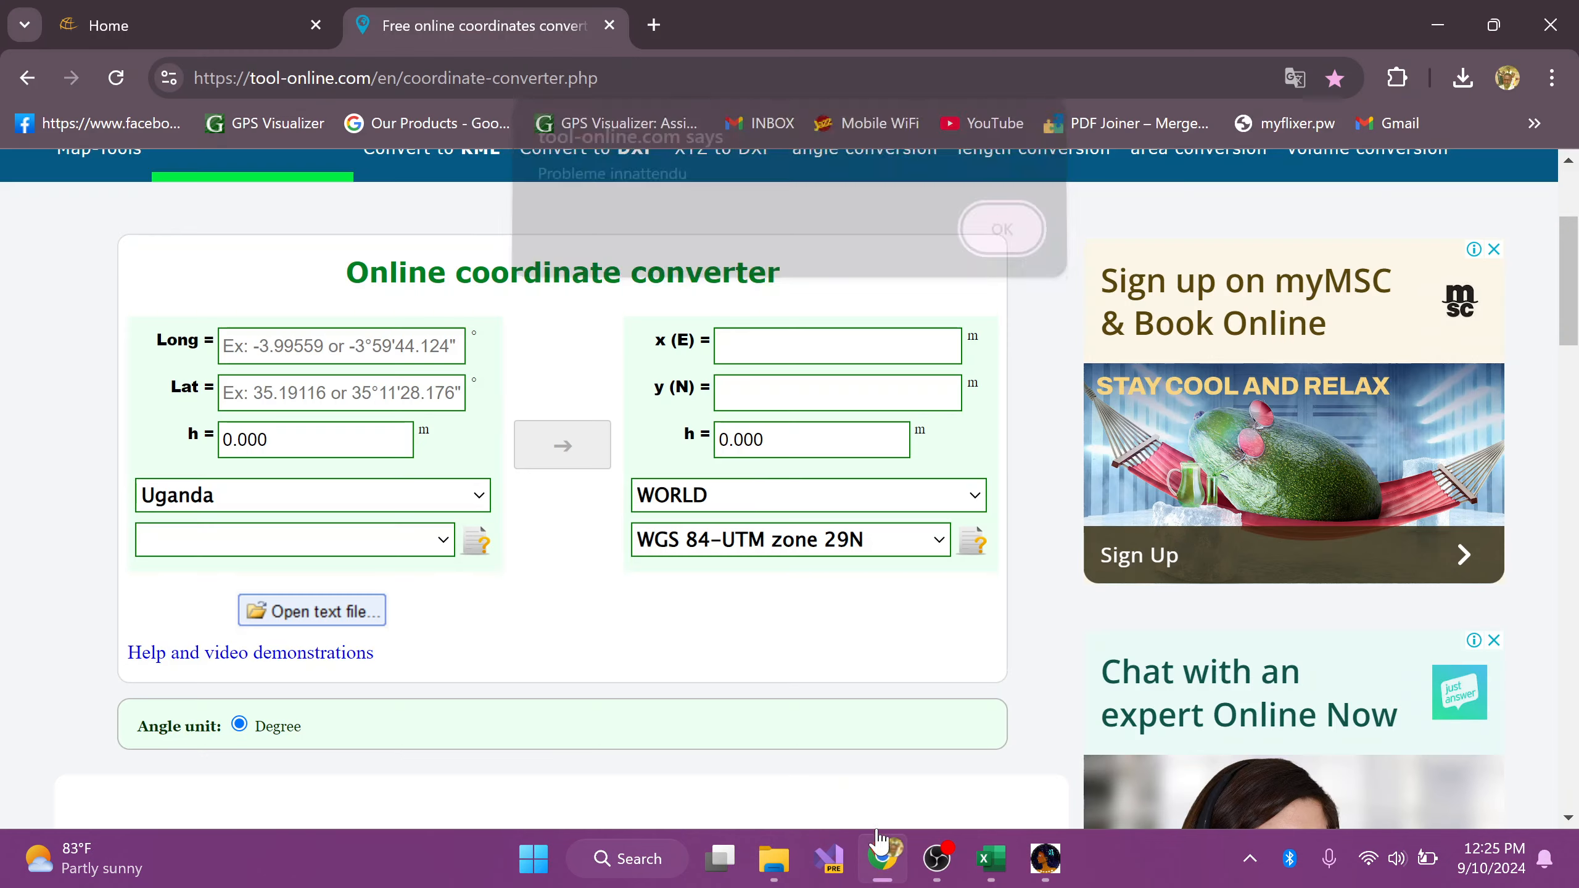
click(967, 239)
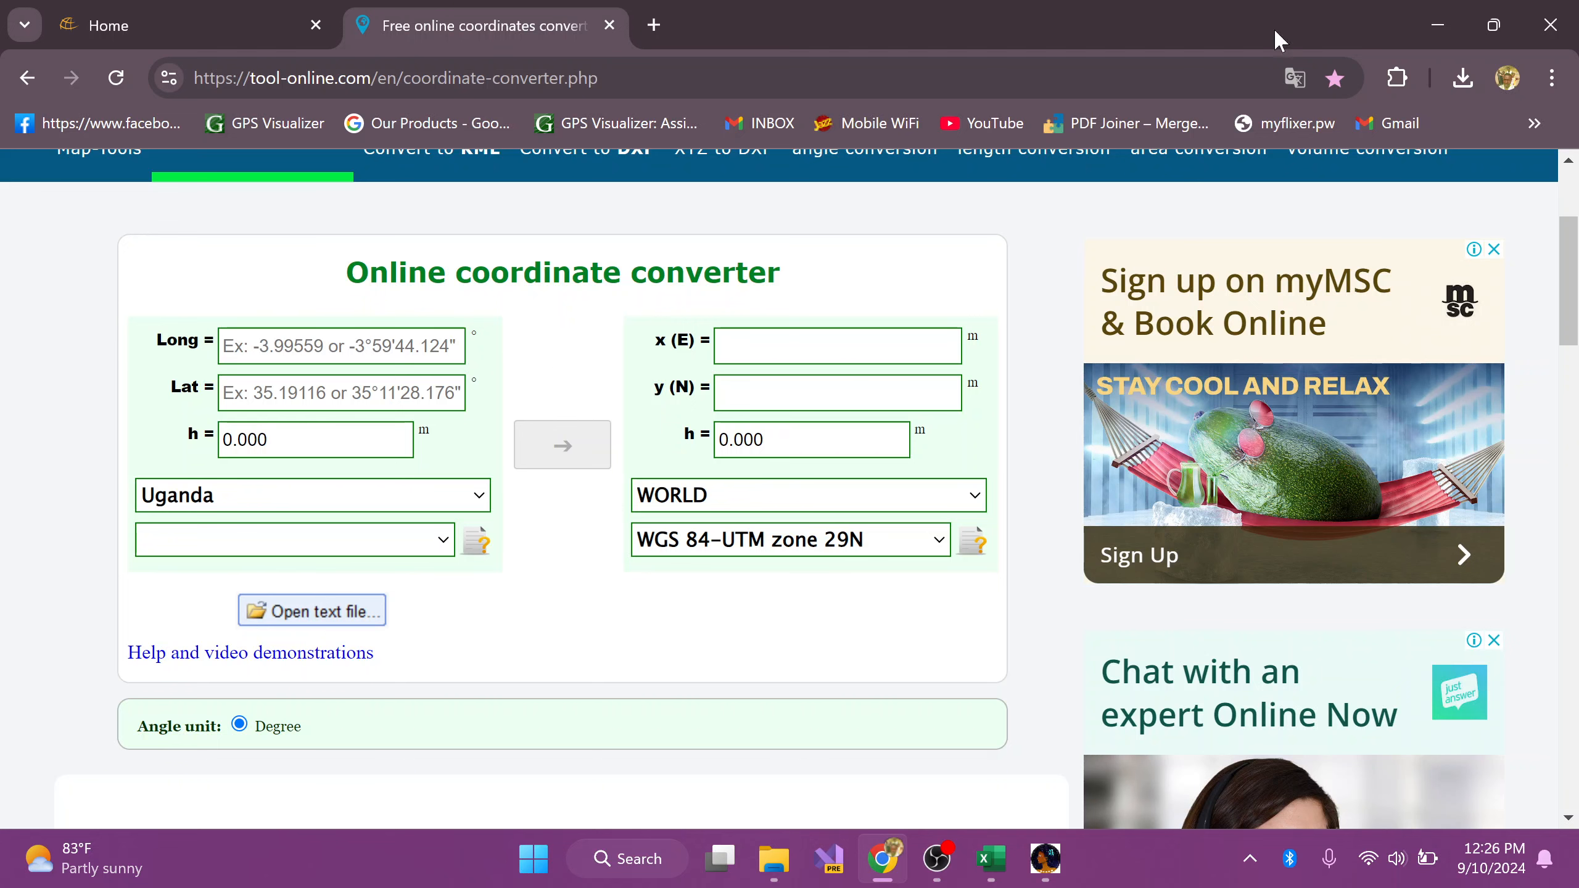
click(1423, 24)
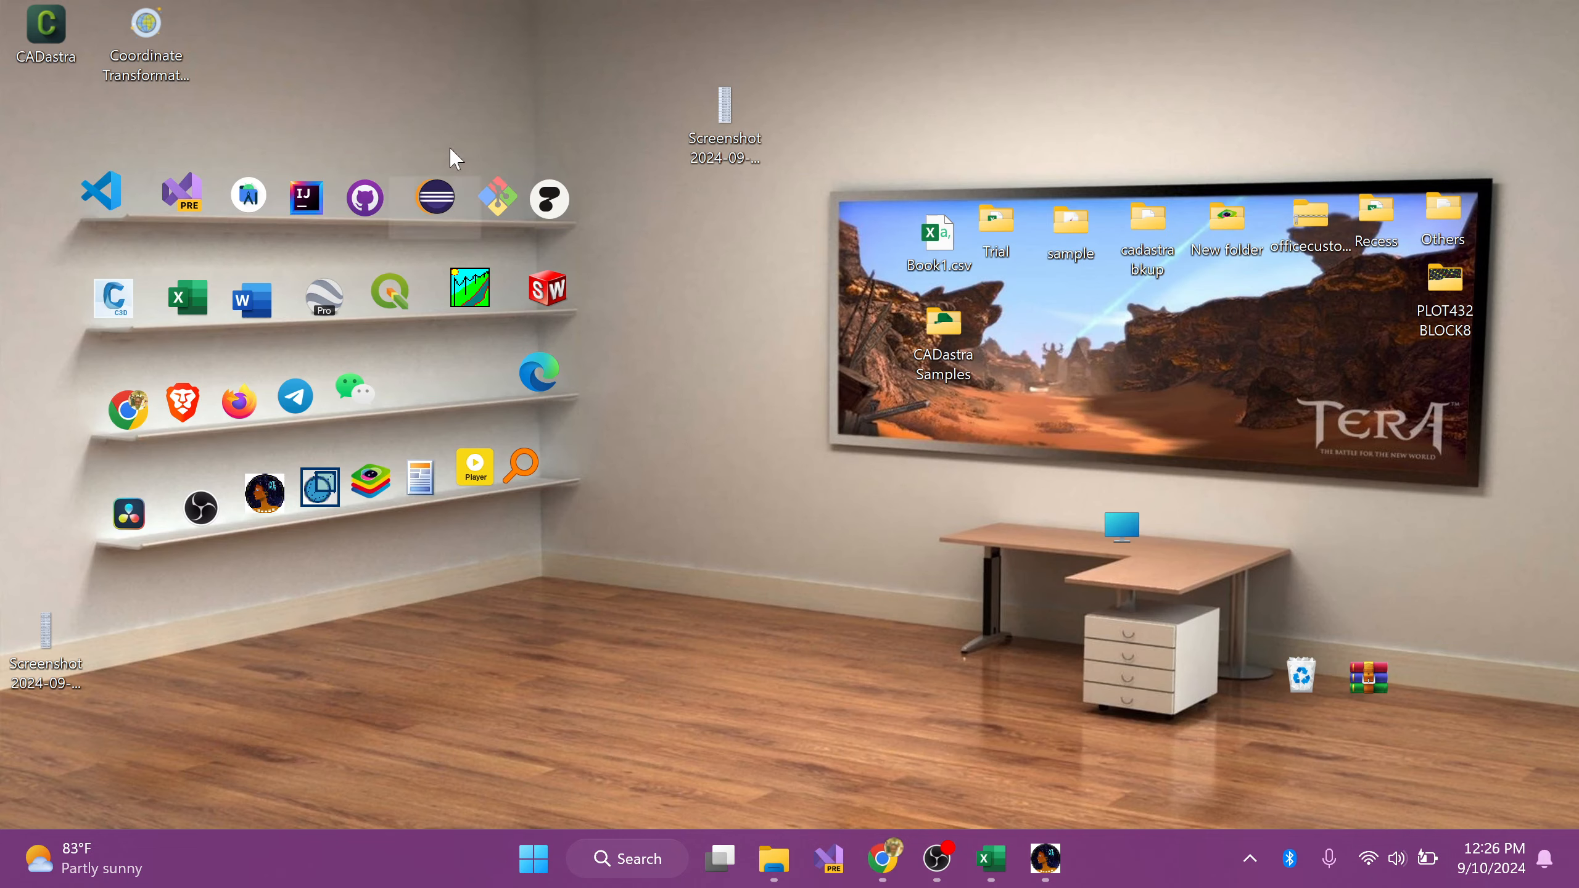
Step: Launch Coordinate Transformations from the desktop and advance past its intro to the Single Coordinate page
double_click(149, 37)
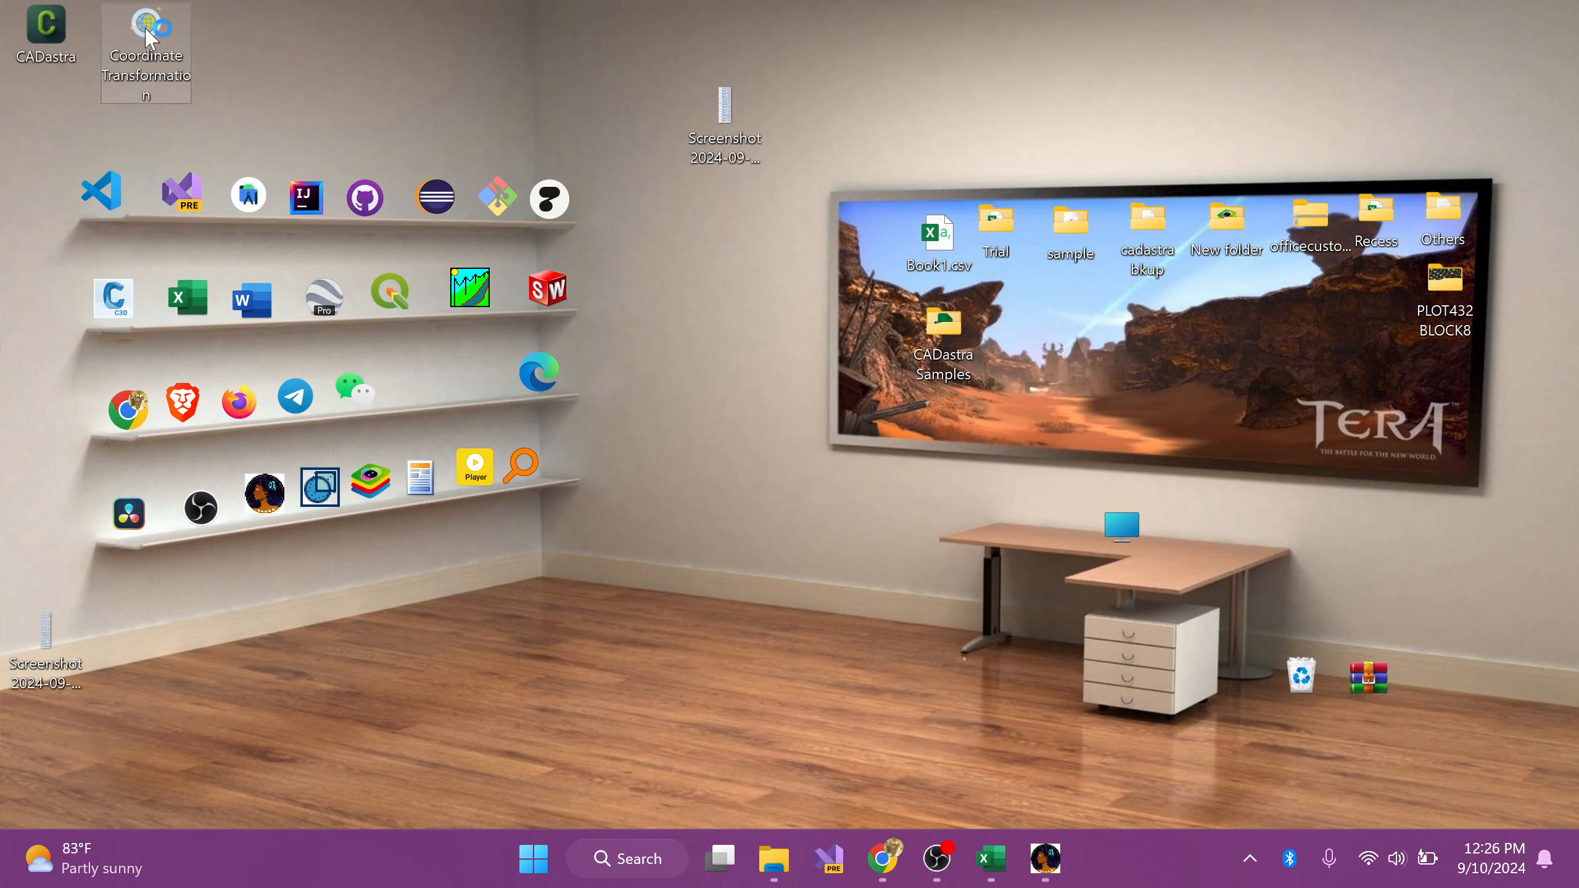
drag(404, 183, 559, 218)
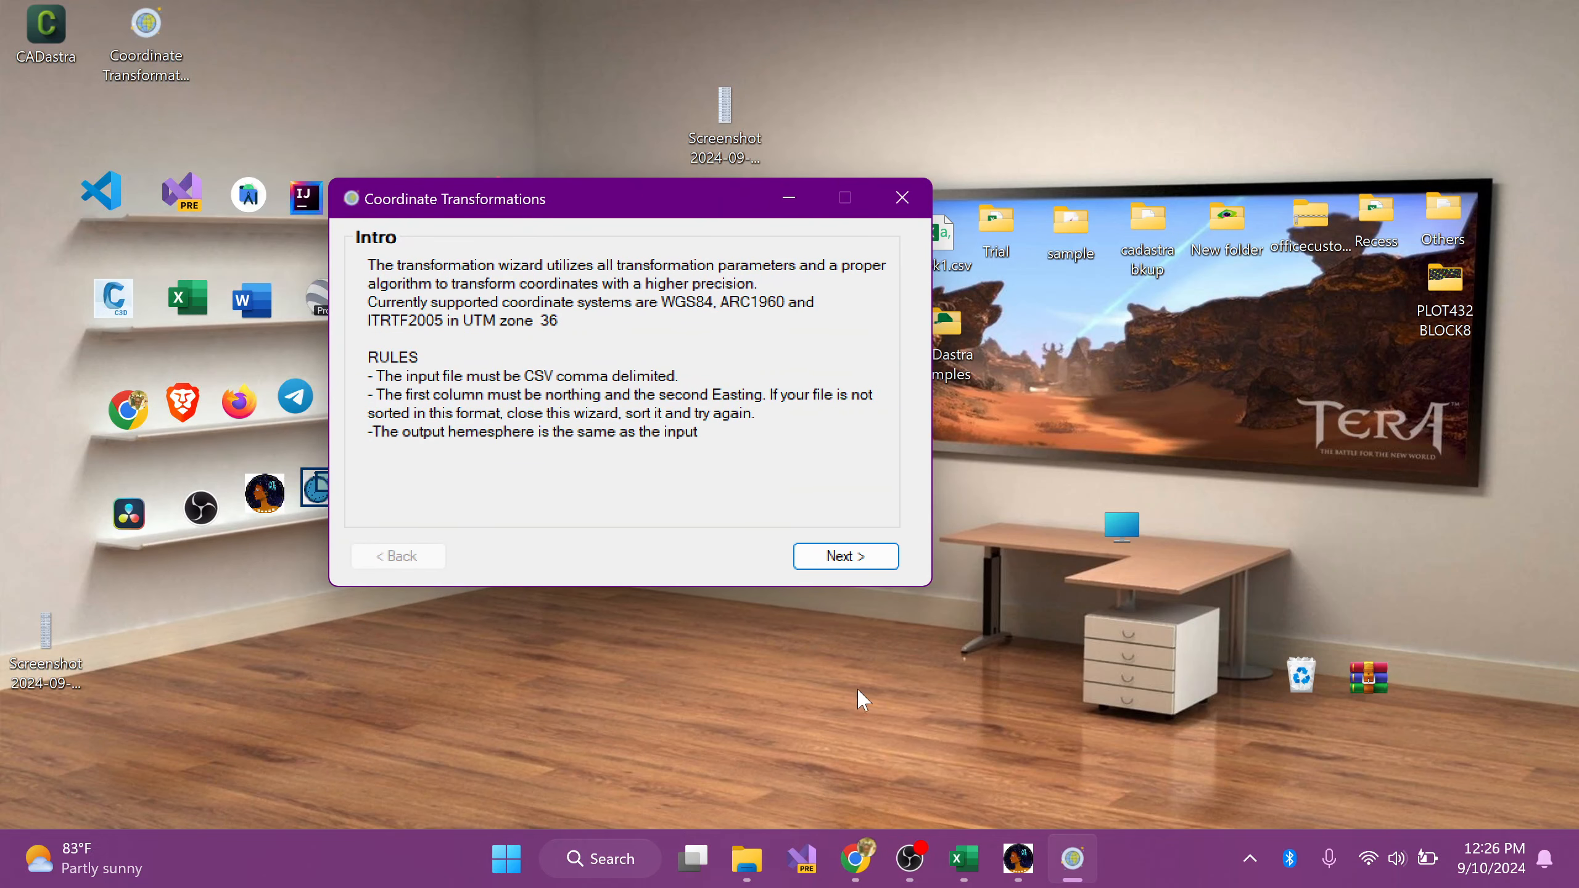
click(863, 568)
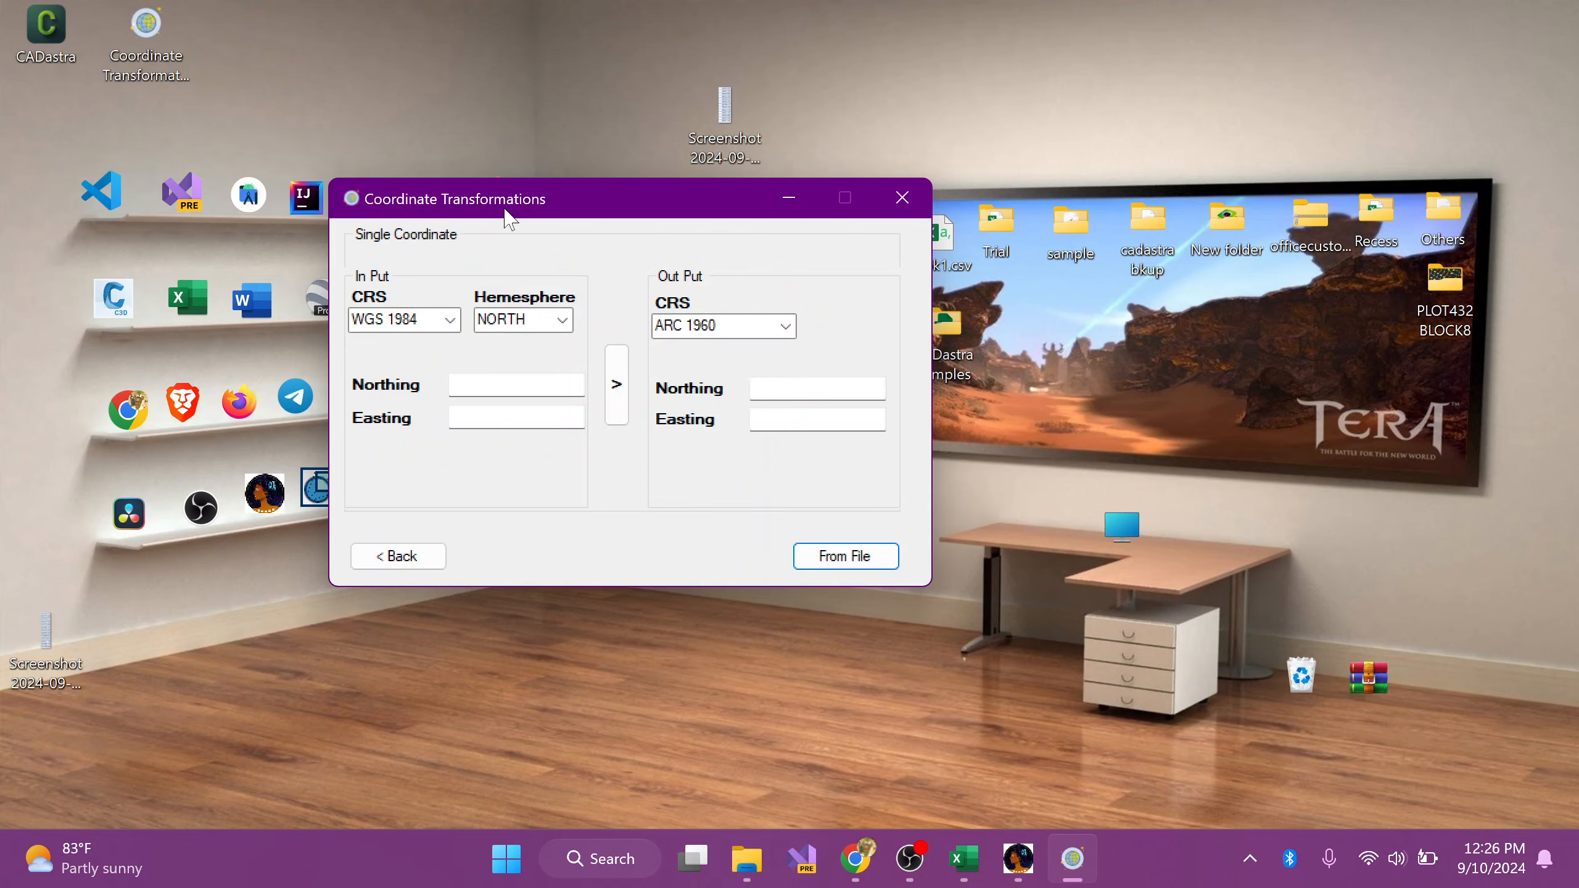
drag(506, 199, 765, 278)
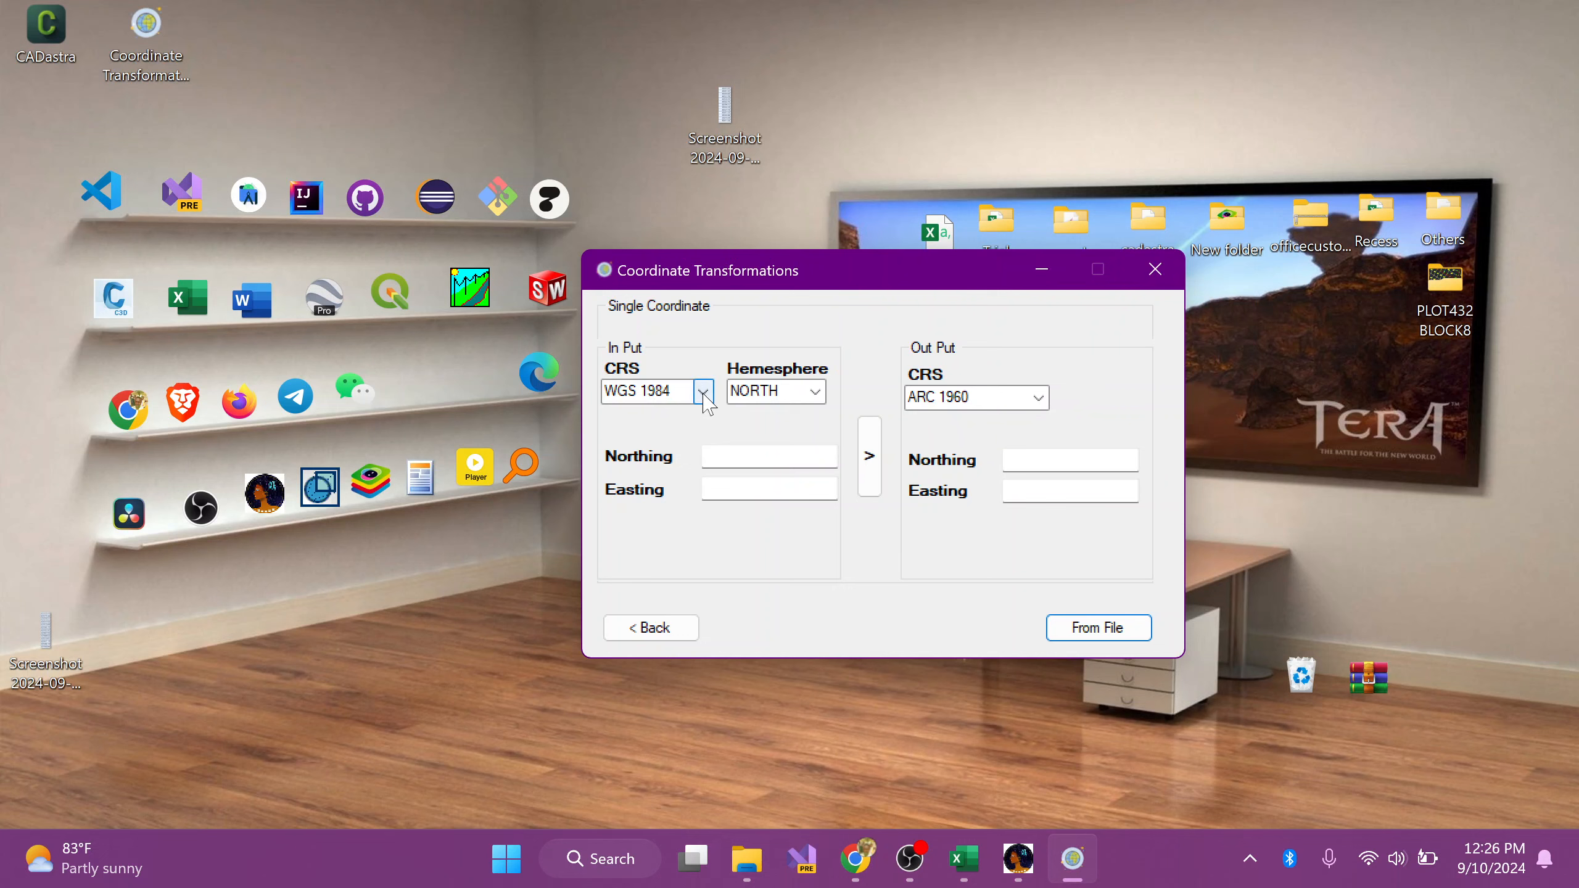
Step: Transform a test point with northing 1 and easting 1 from WGS 1984 to ARC 1960
click(769, 457)
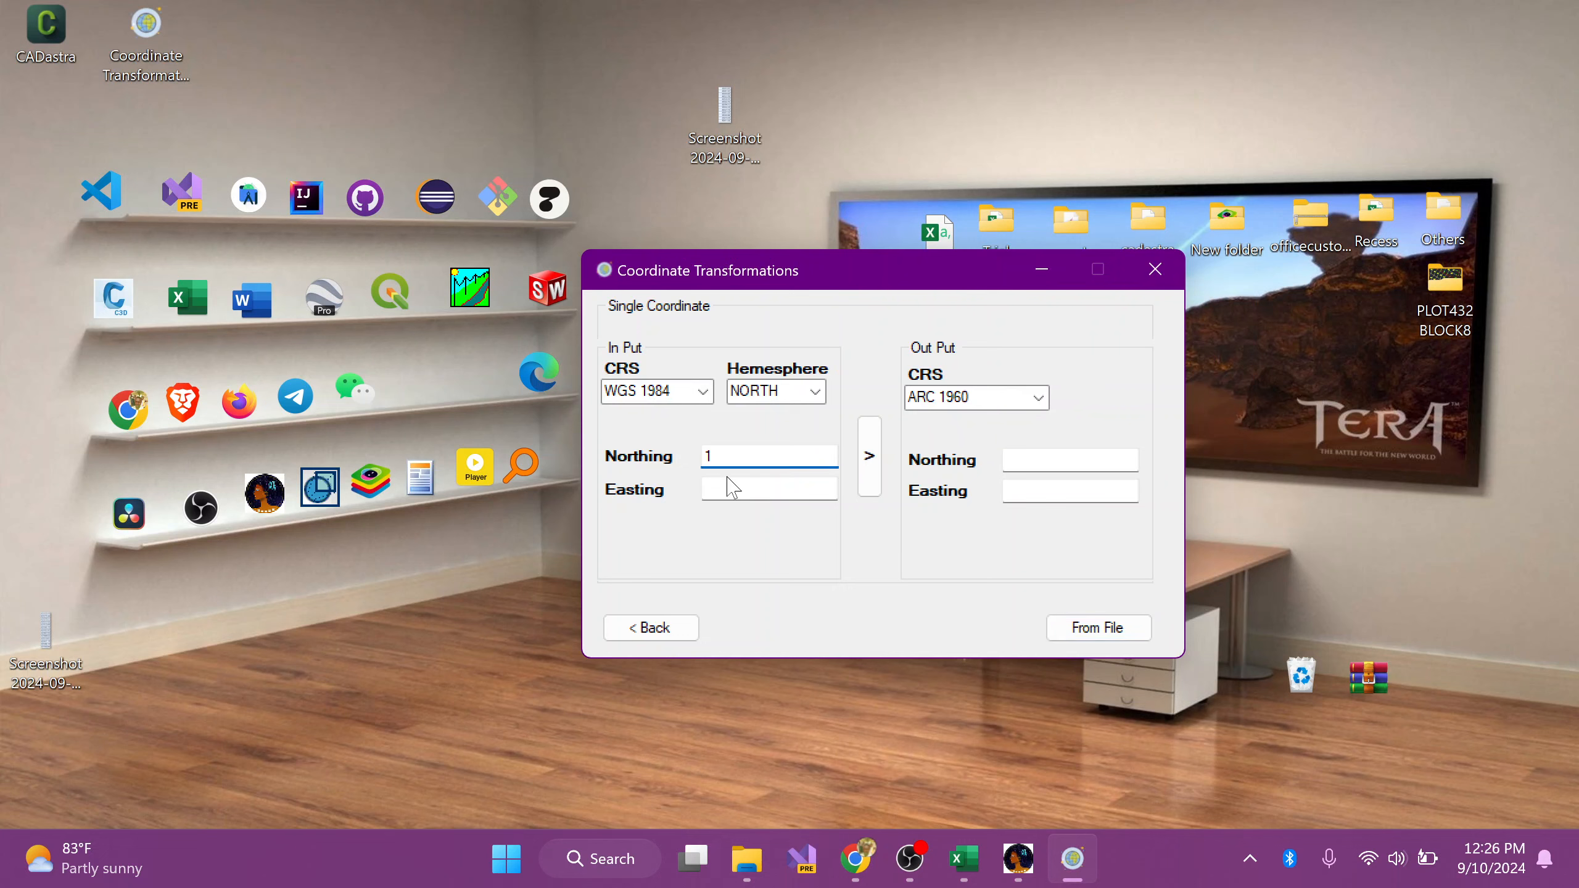
key(Tab)
text(1)
click(869, 456)
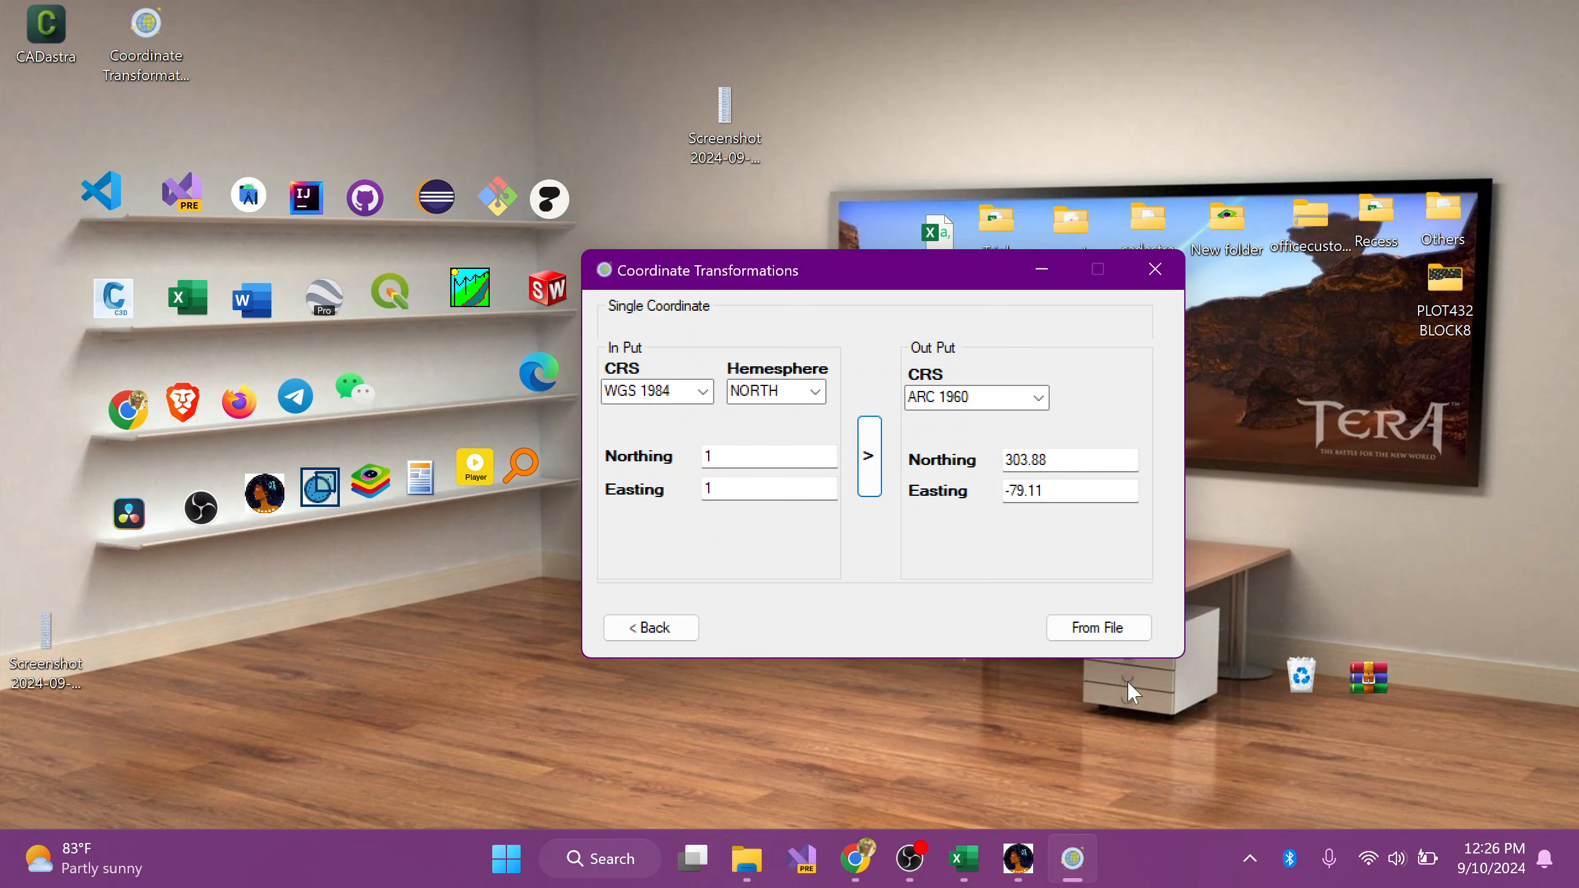
Step: Copy the northing from cell A1 of Sheet3 in Excel's Coordinates.xlsx and paste it as the input northing, 40433.05, in Coordinate Transformations
mouse_move(970, 870)
click(915, 762)
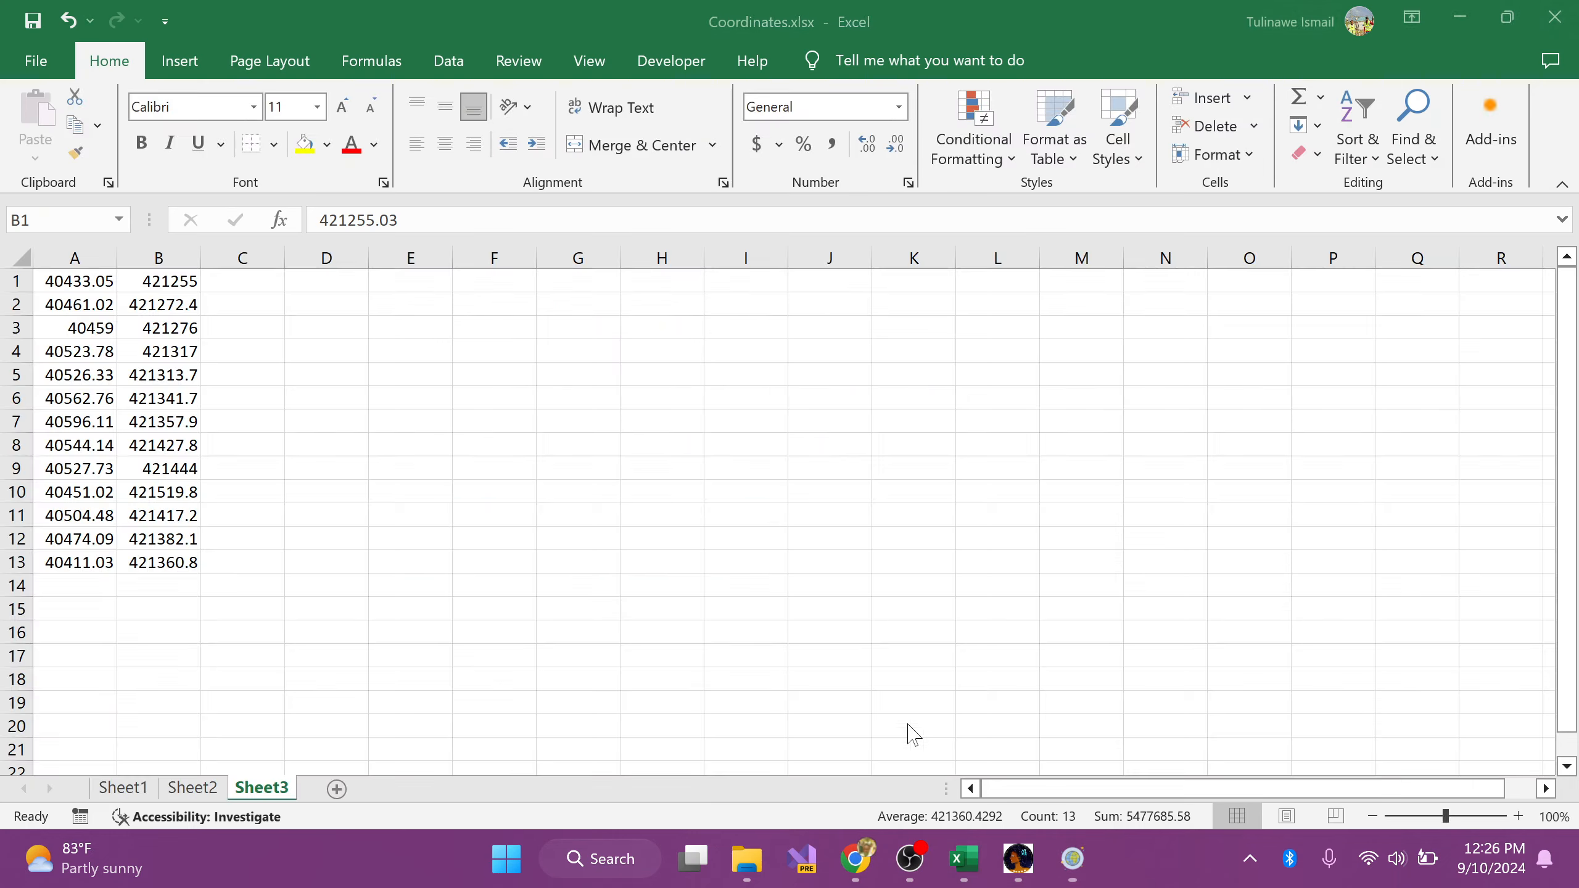
click(87, 286)
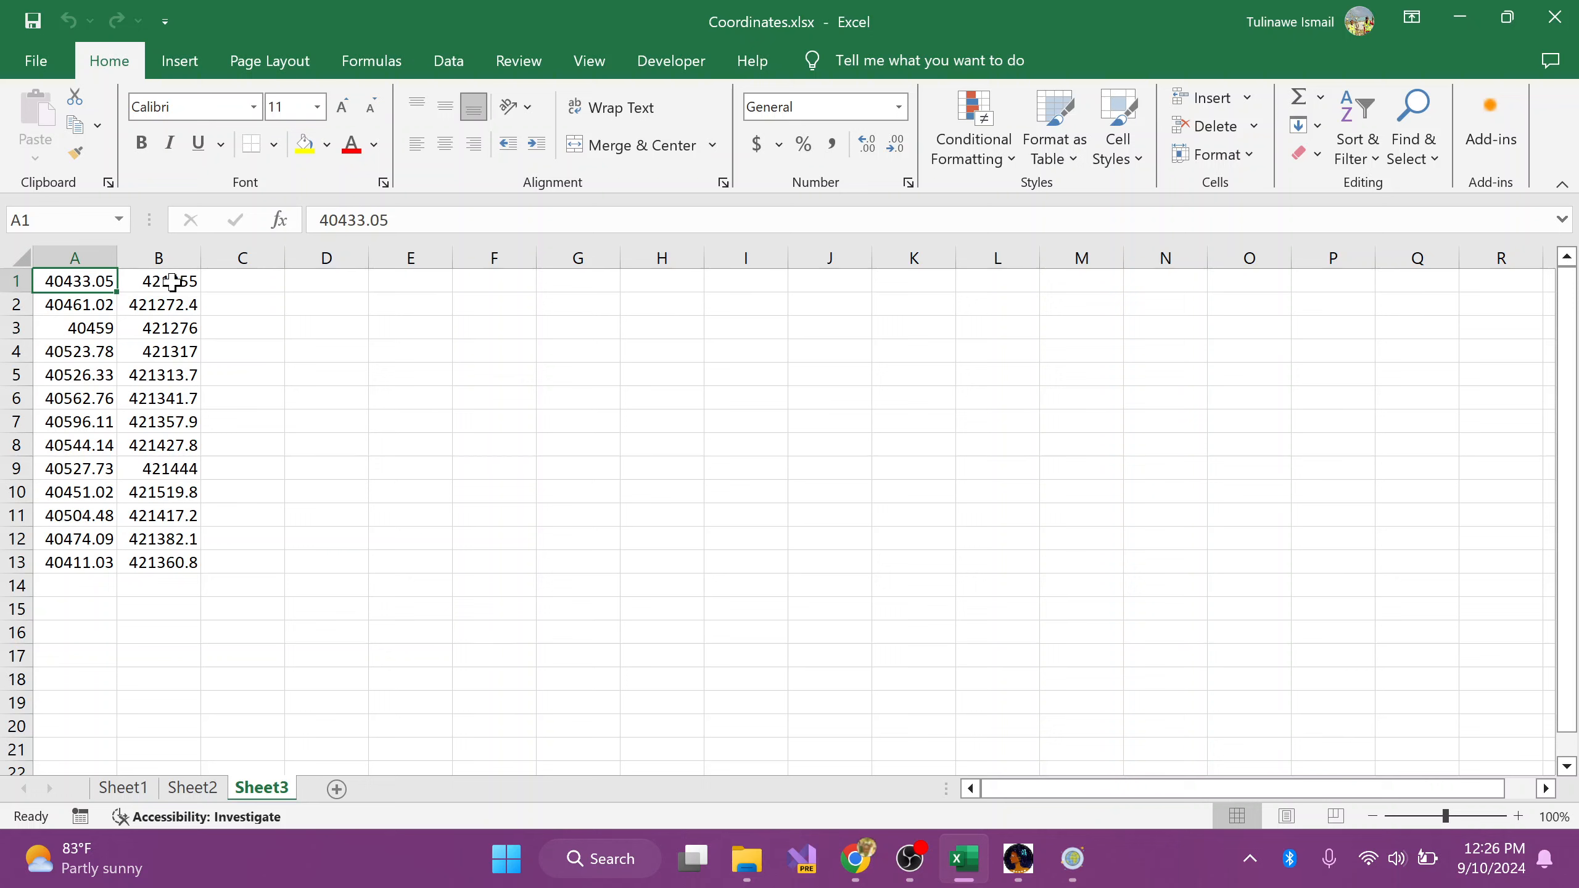
drag(390, 221, 261, 221)
key(ctrl+c)
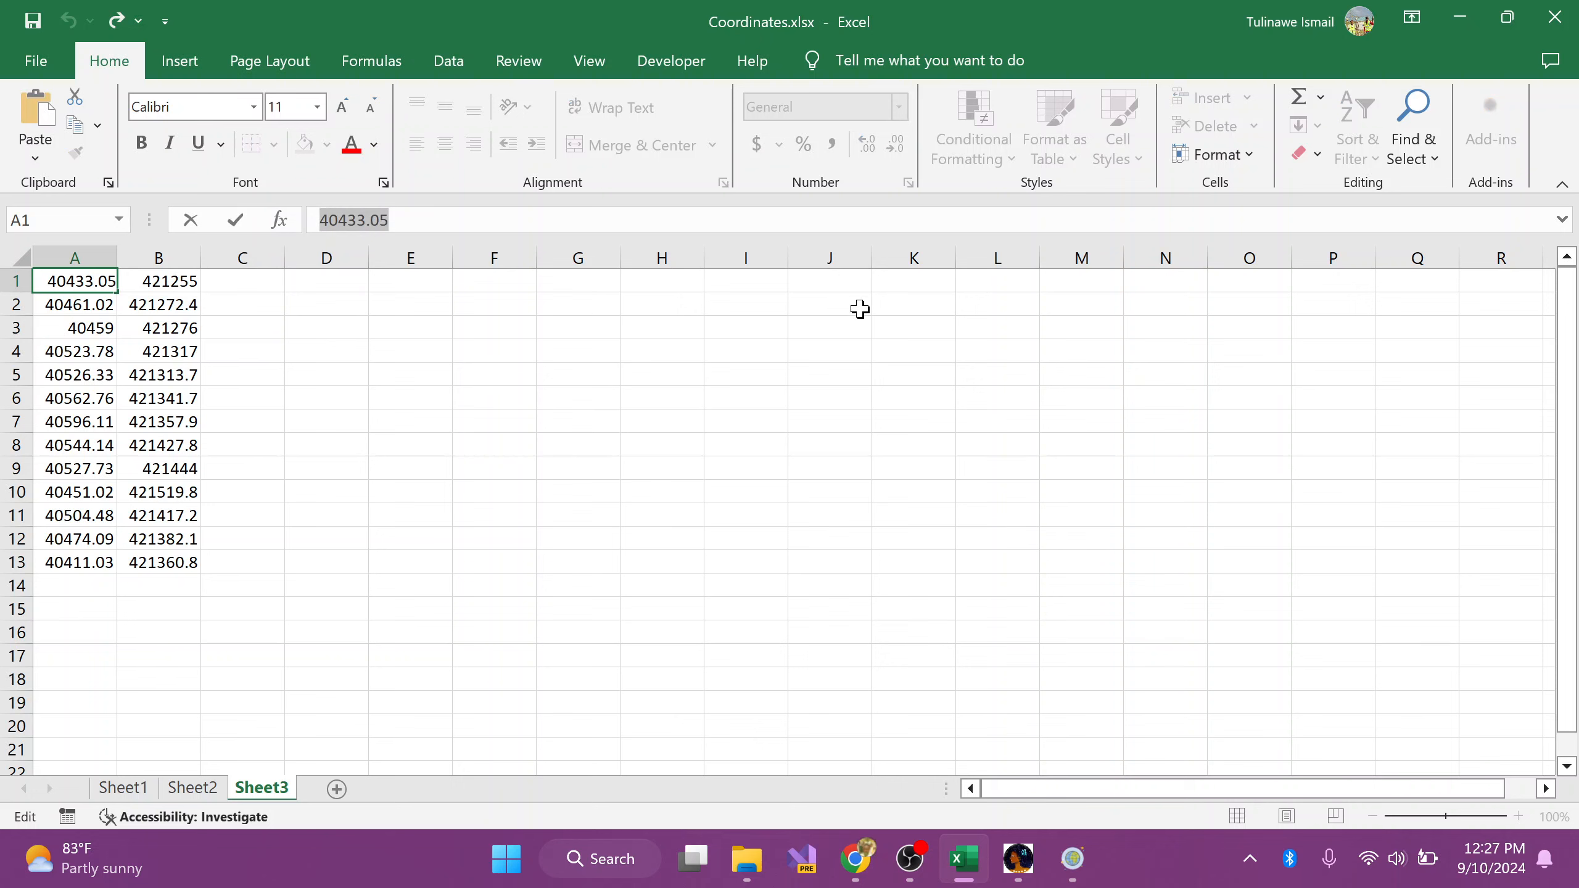
key(Escape)
click(1460, 16)
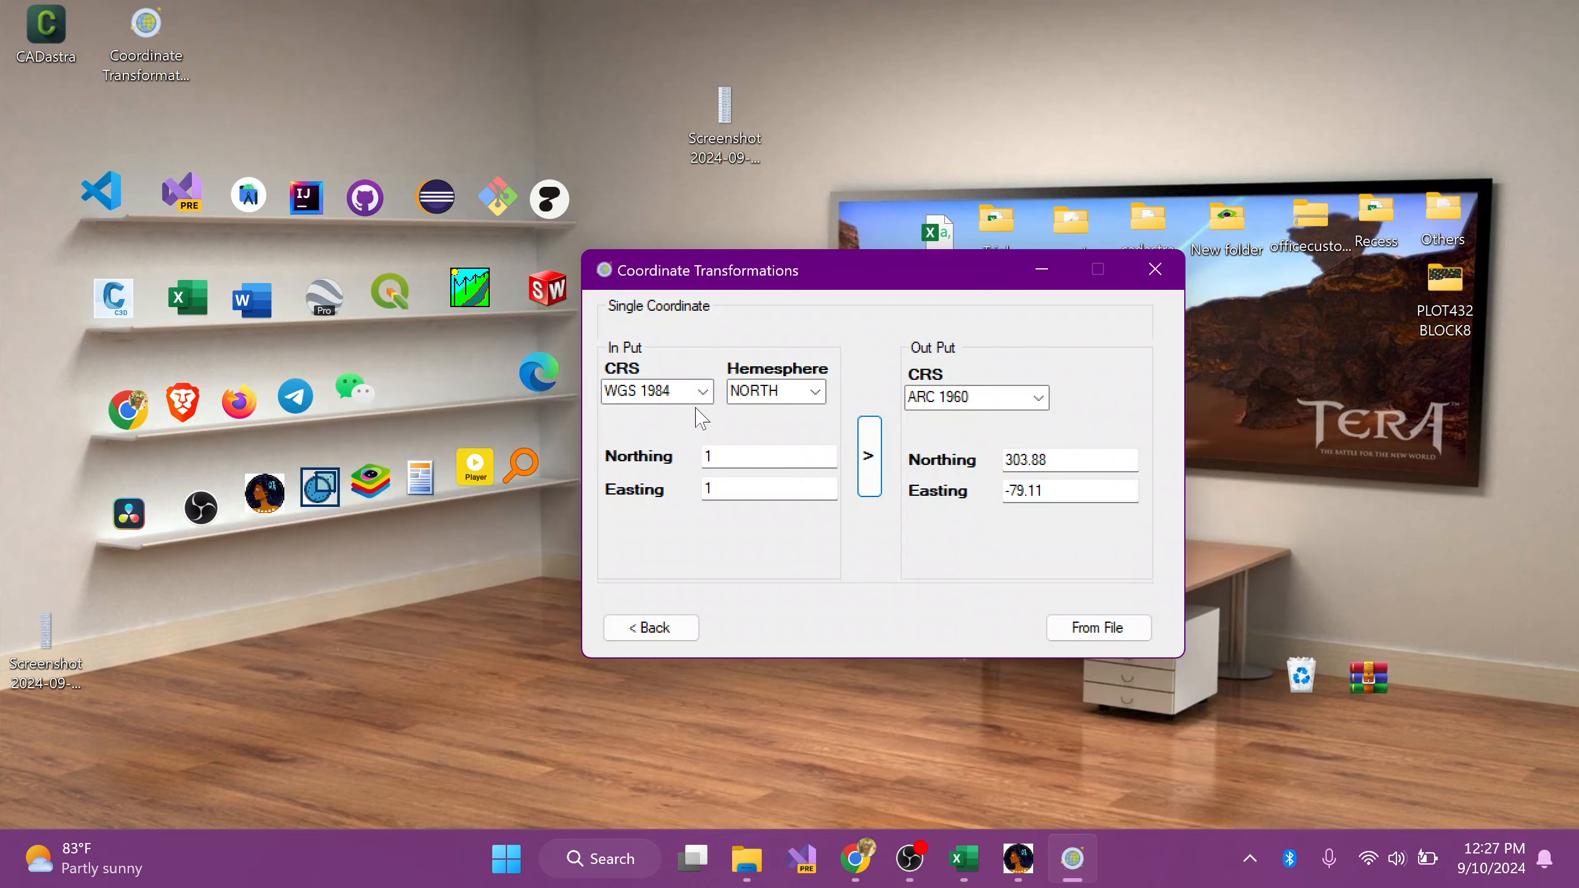
key(Tab)
key(ctrl+v)
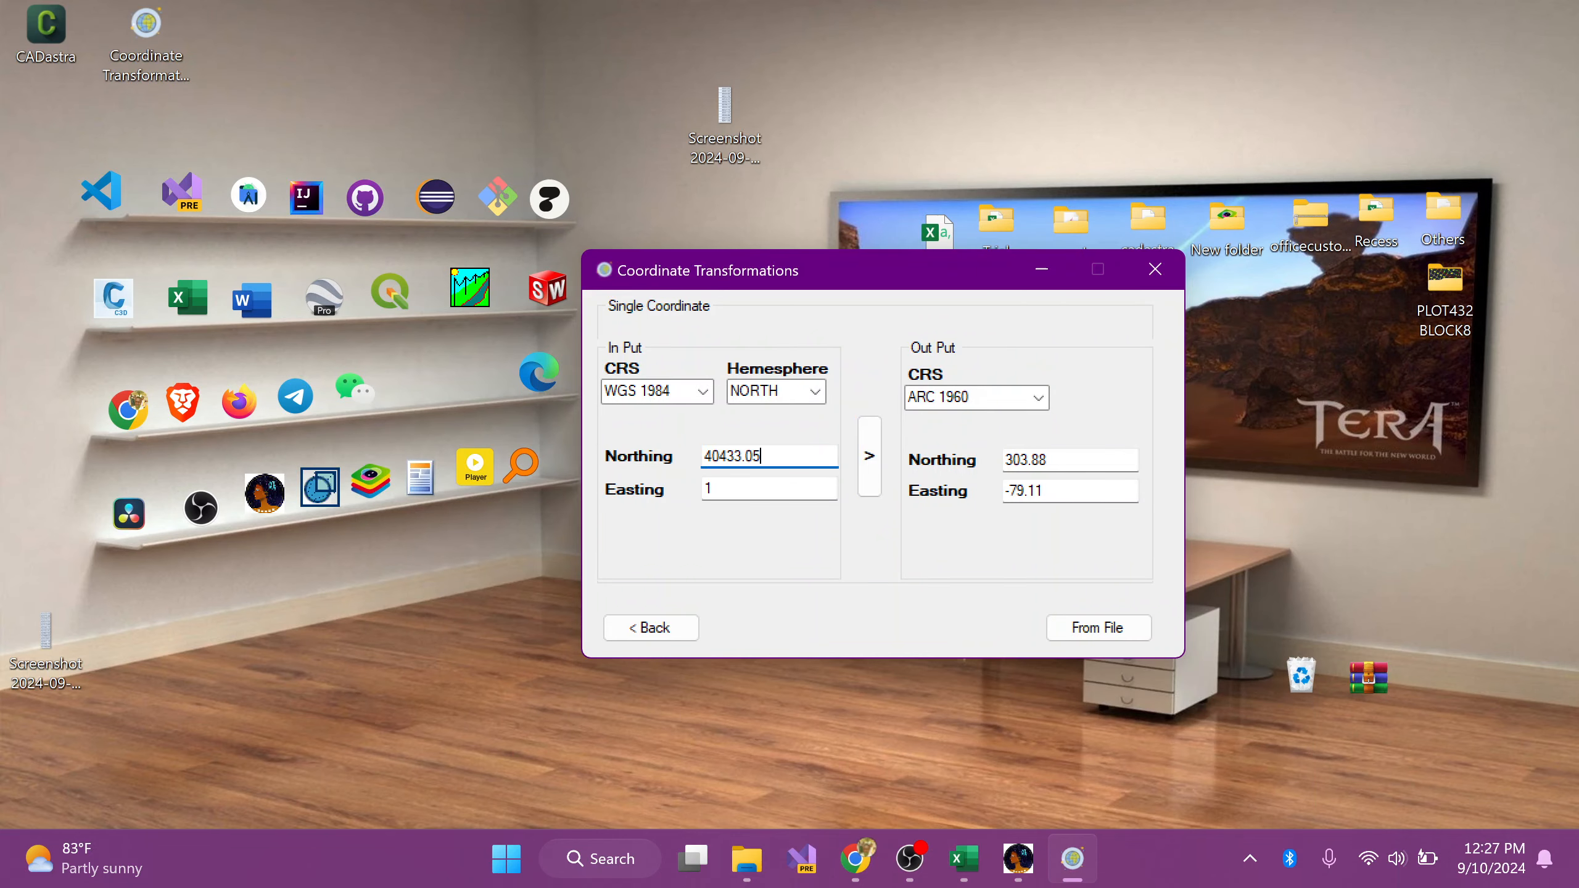
Step: Copy the easting from cell B1 in Coordinates.xlsx and paste it as the input easting, 421255.03, in Coordinate Transformations
click(971, 867)
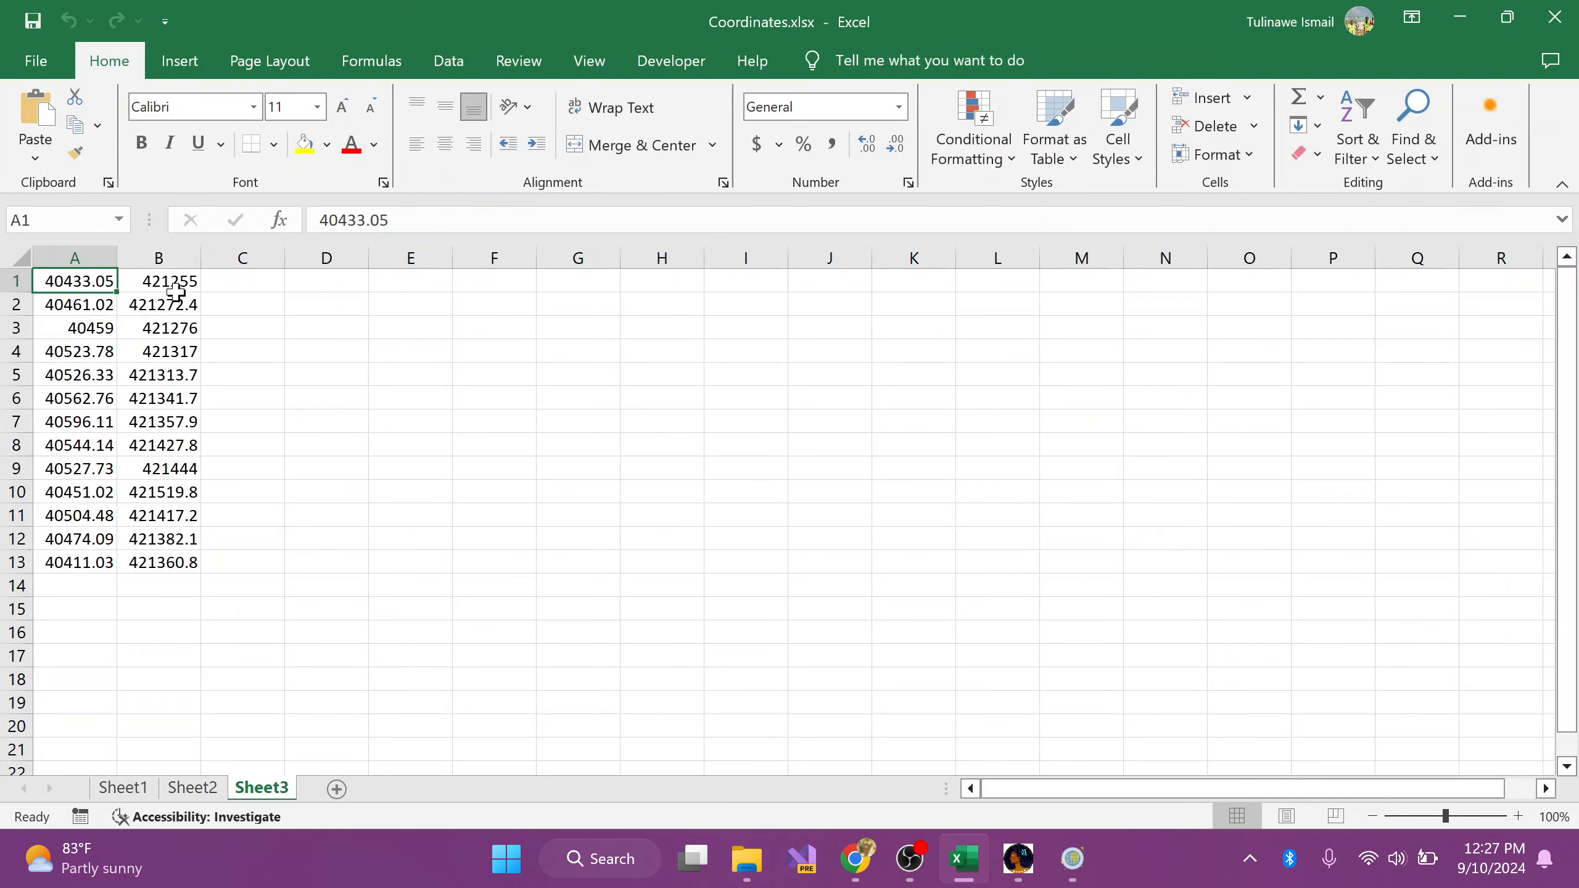
click(186, 281)
drag(415, 220, 149, 210)
key(ctrl+c)
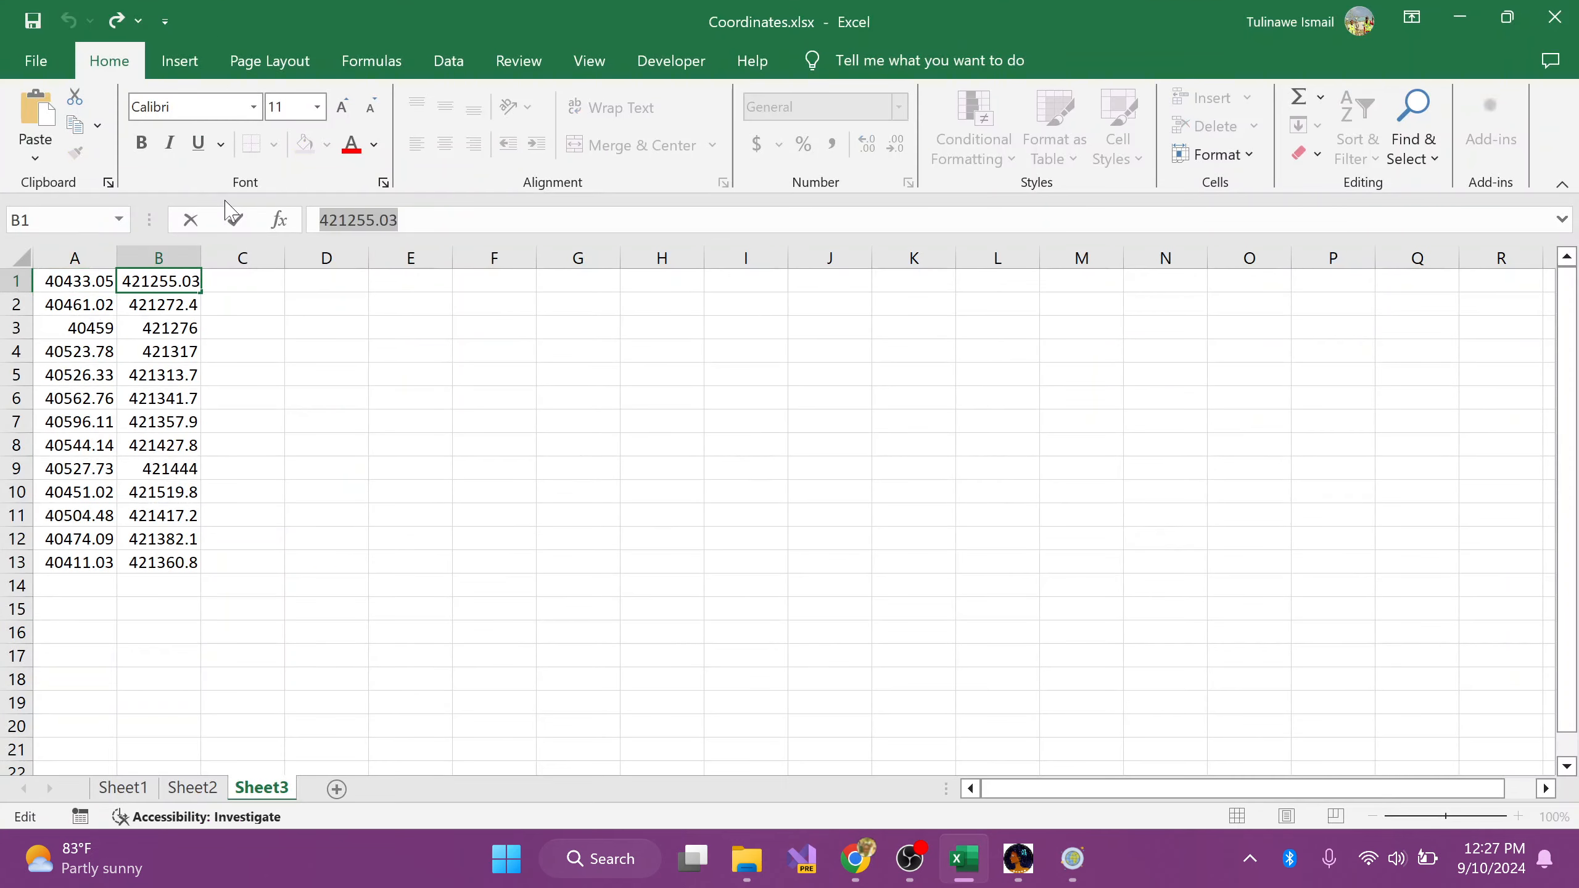
key(Escape)
click(1459, 17)
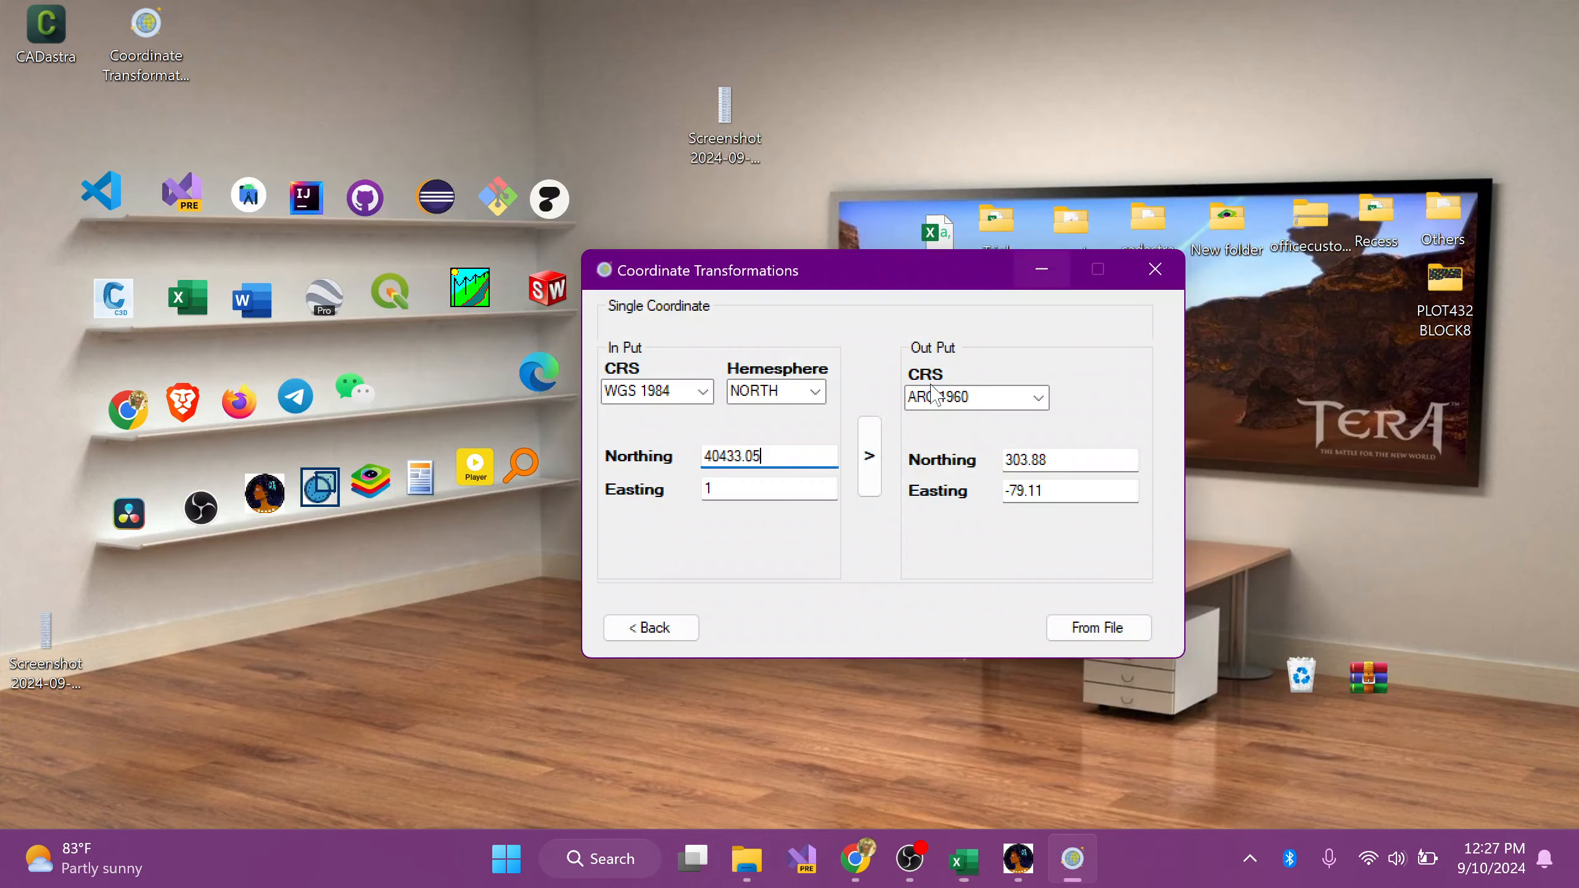
double_click(703, 488)
key(ctrl+v)
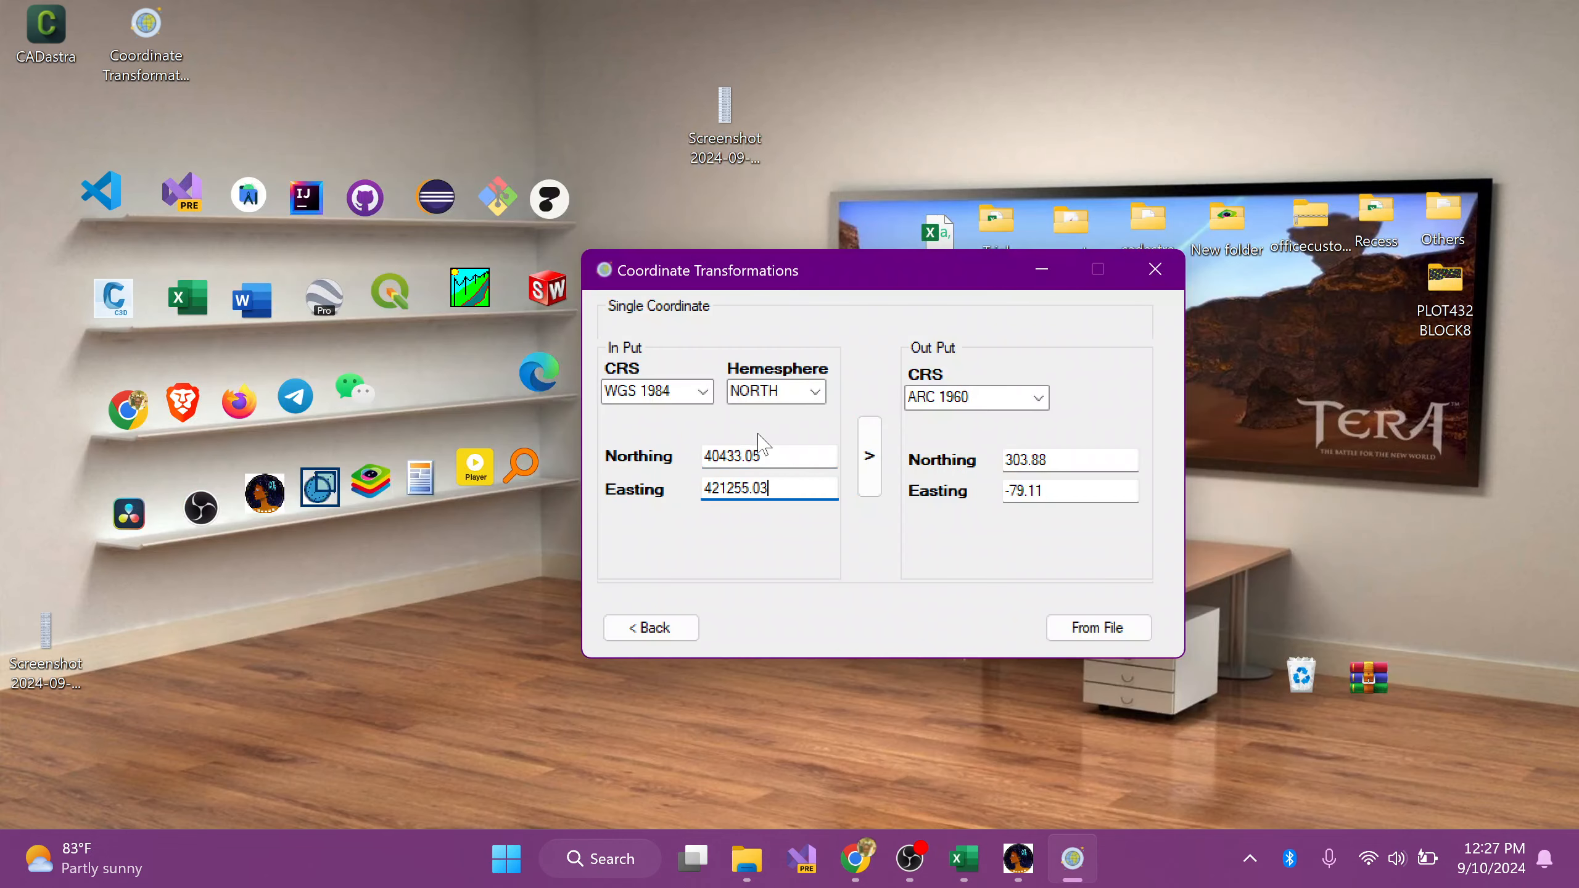
Step: Set the input CRS to ARC 1960 and the output CRS to WGS 1984, and transform the coordinate
click(702, 391)
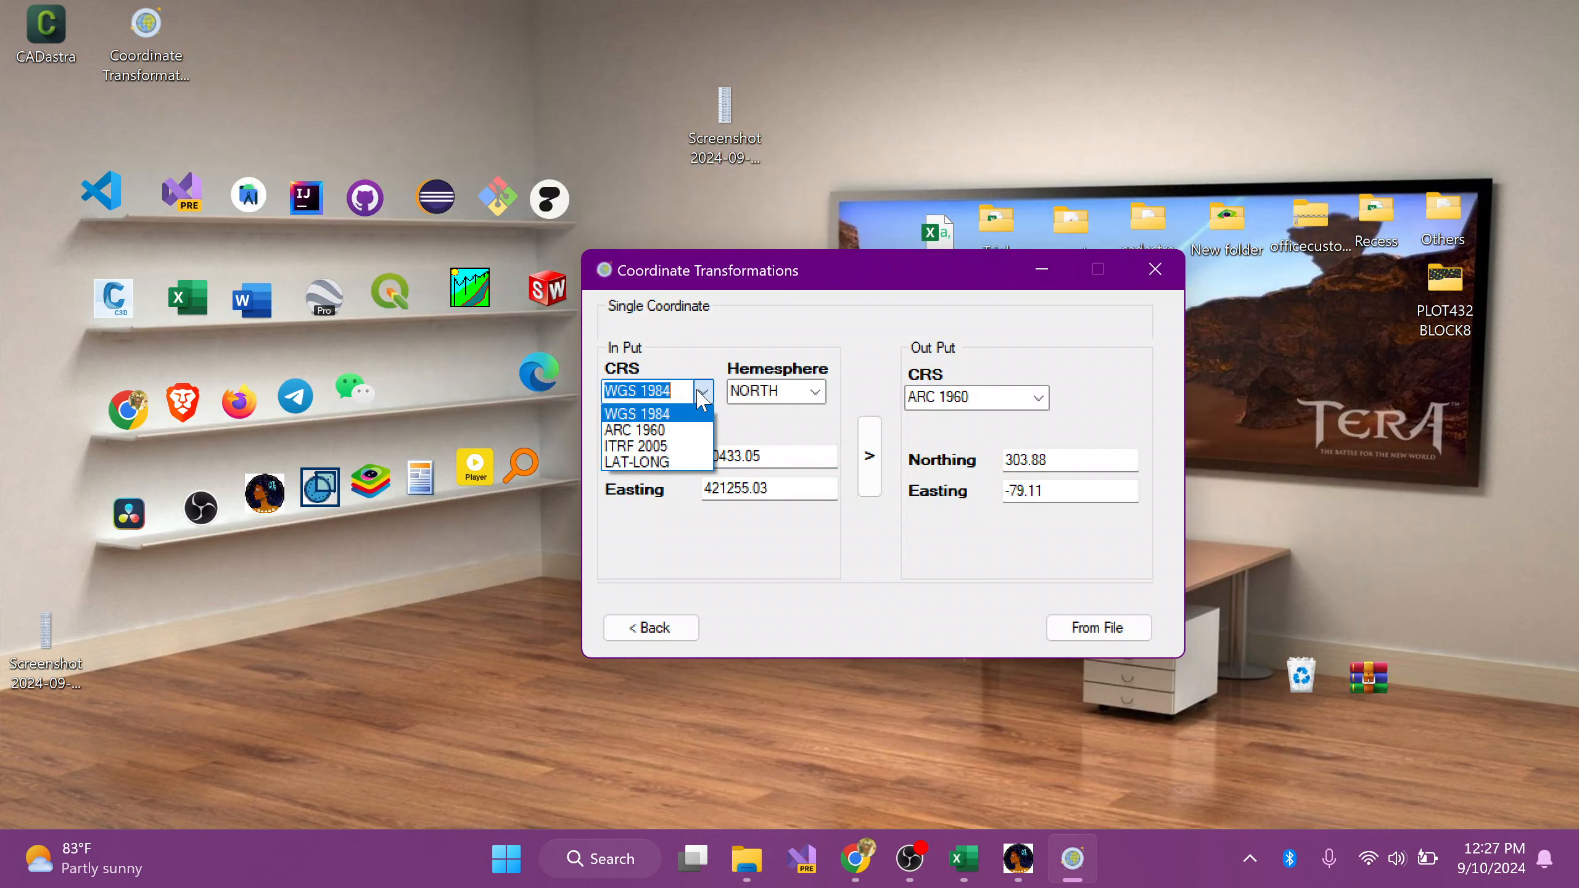
click(682, 431)
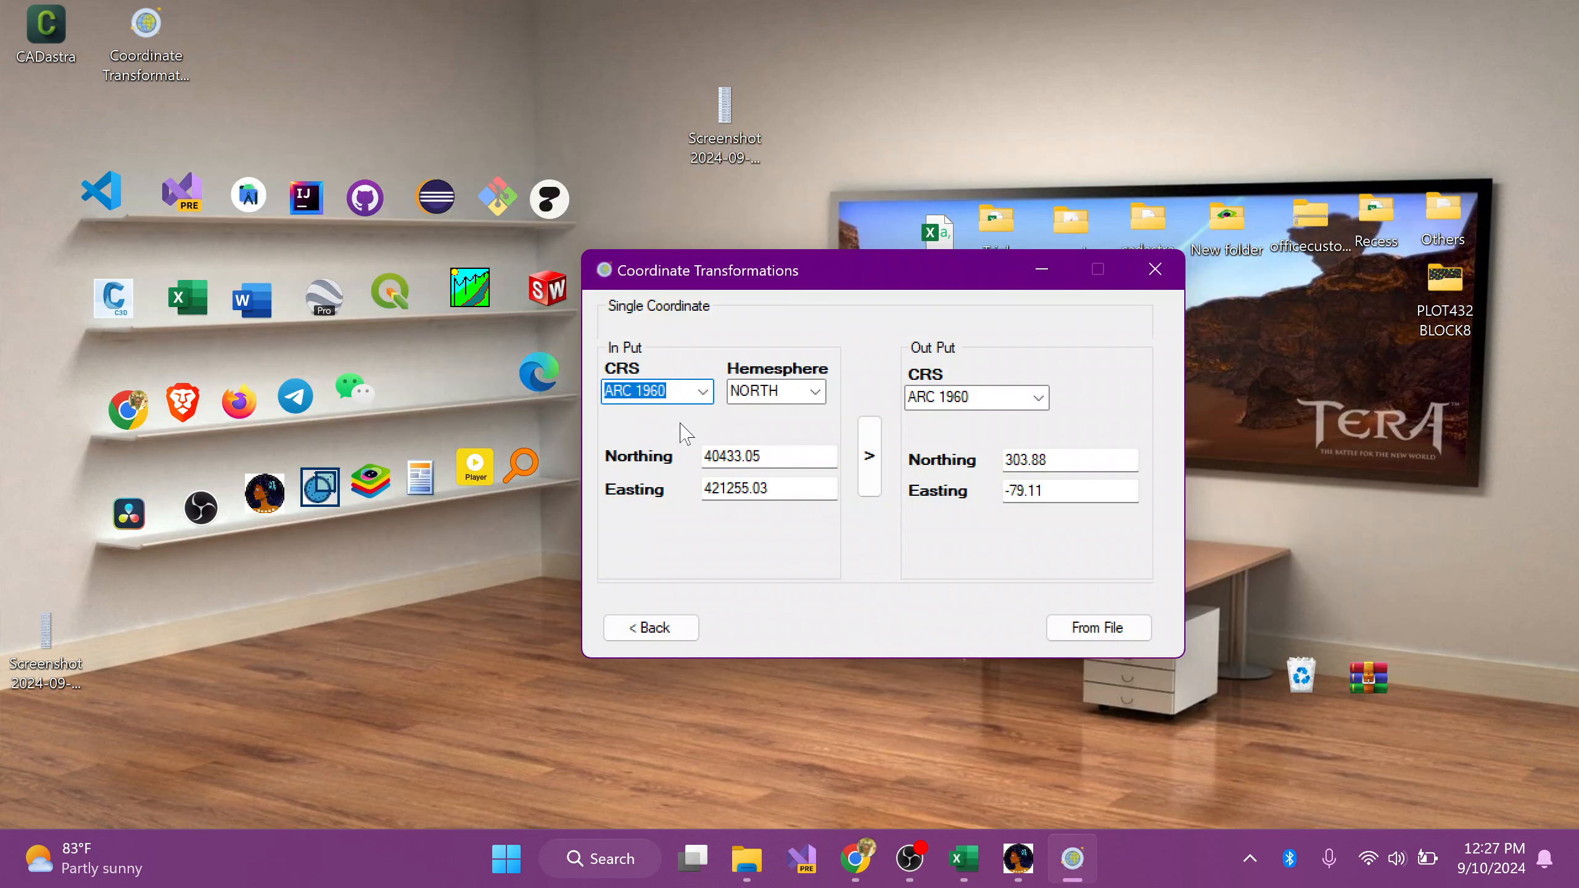
click(1037, 397)
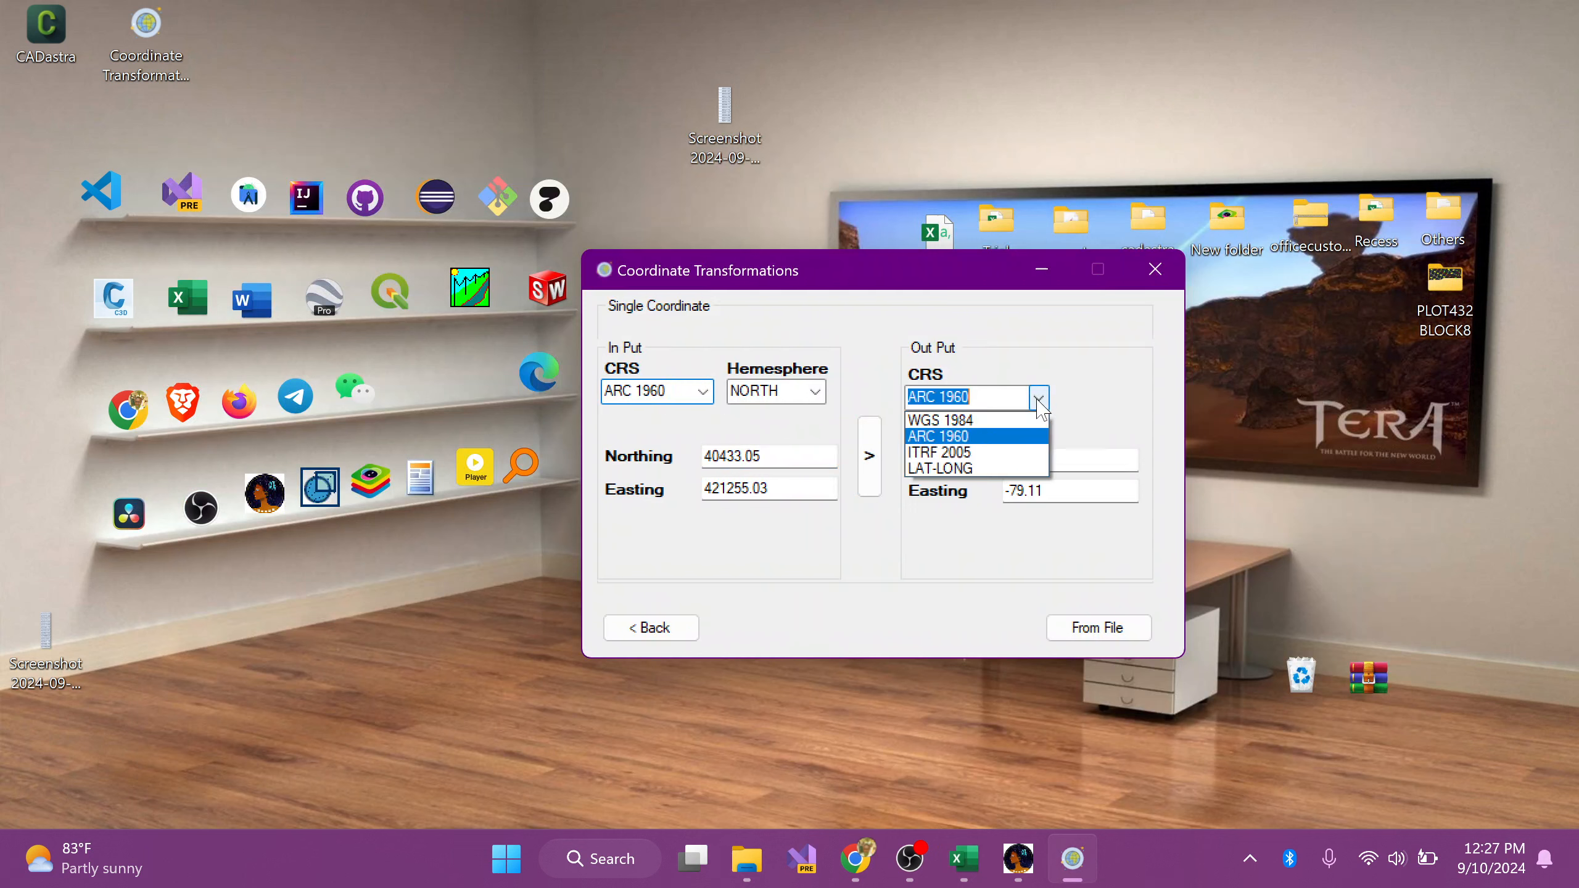
click(1013, 420)
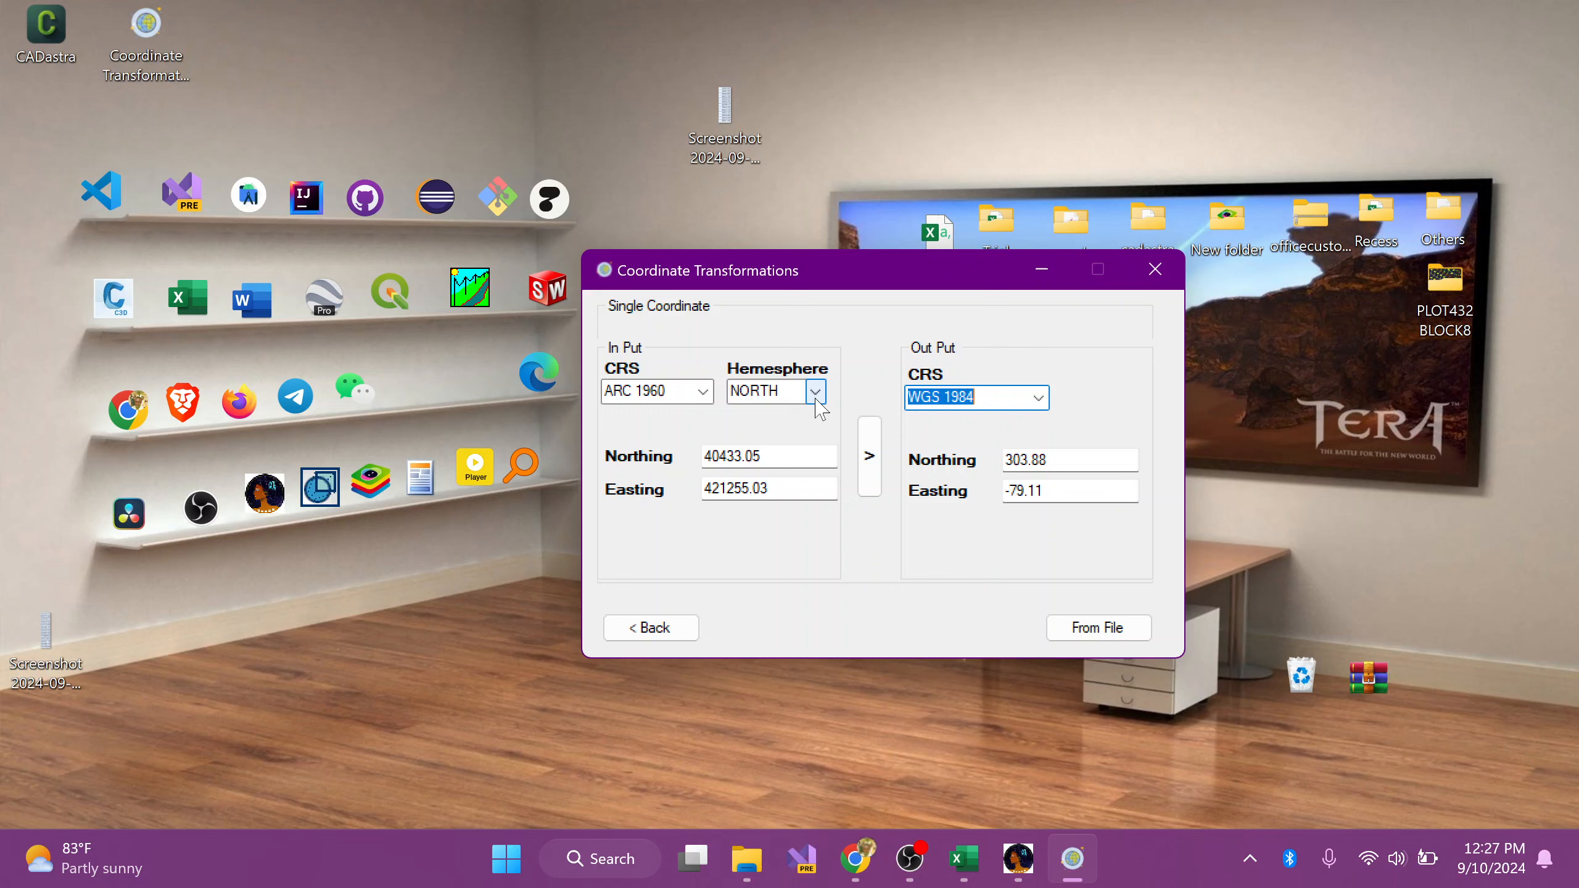
click(874, 463)
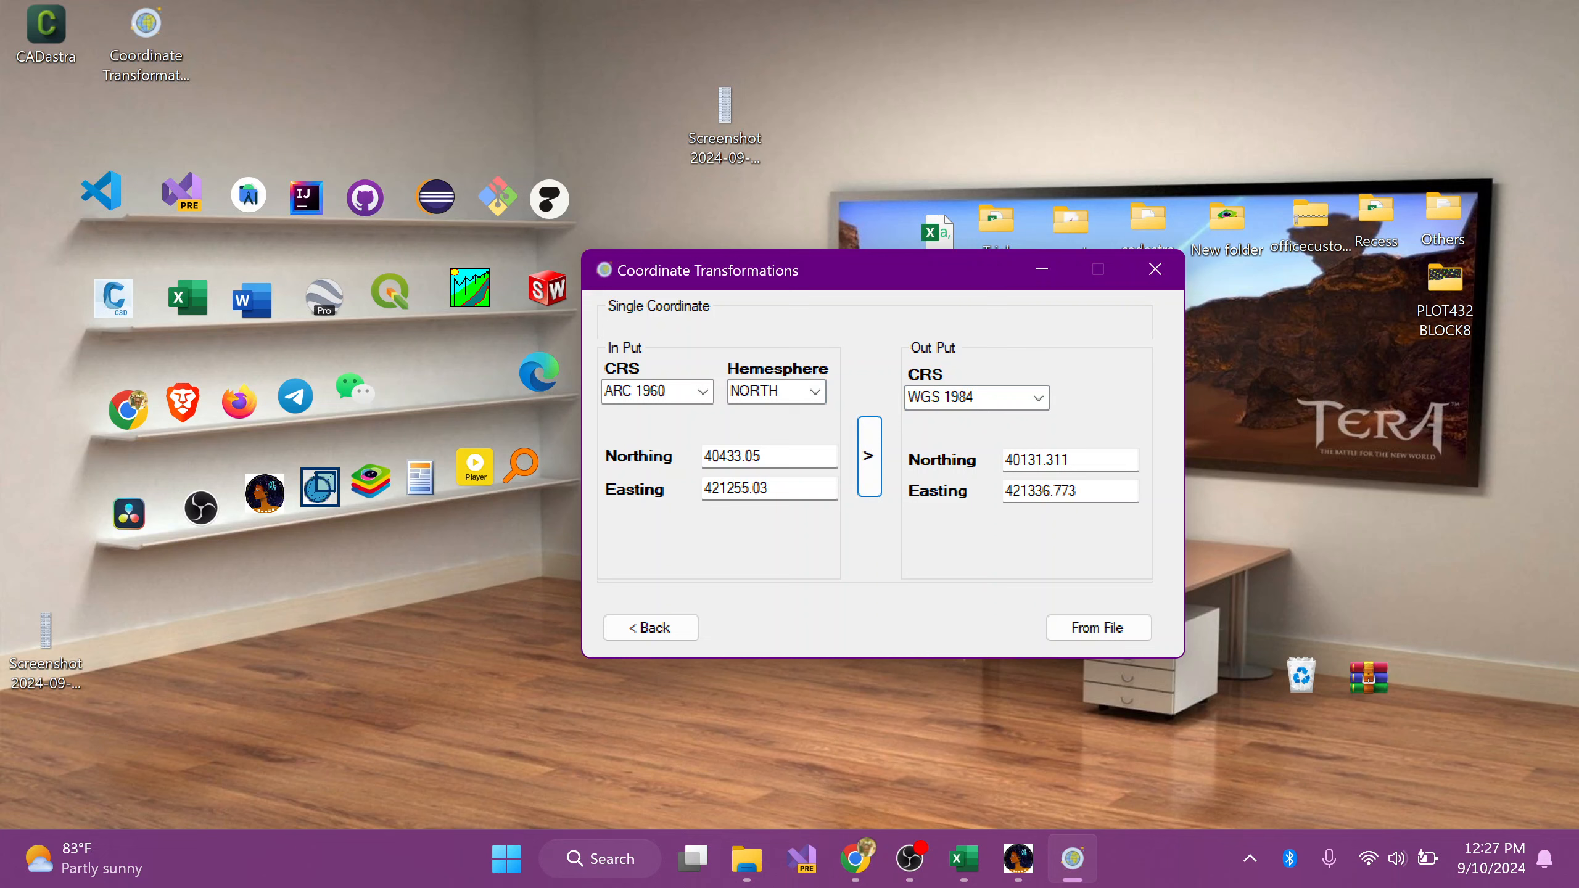
Step: Change the output CRS to LAT-LONG, transform the same coordinate again, and select the resulting latitude
key(Tab)
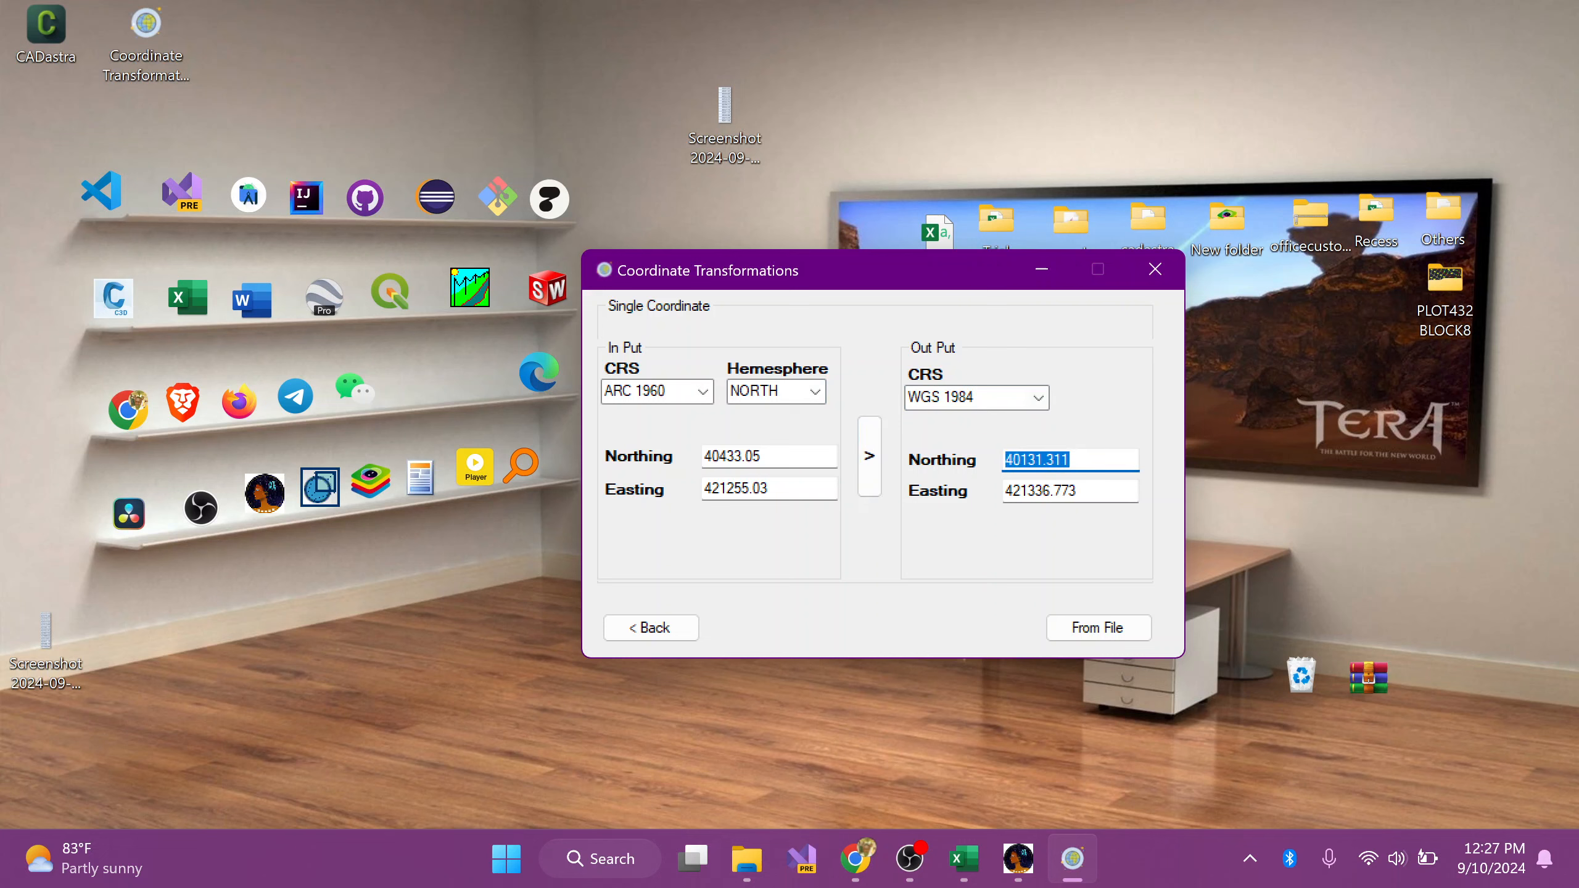
click(1036, 399)
click(980, 470)
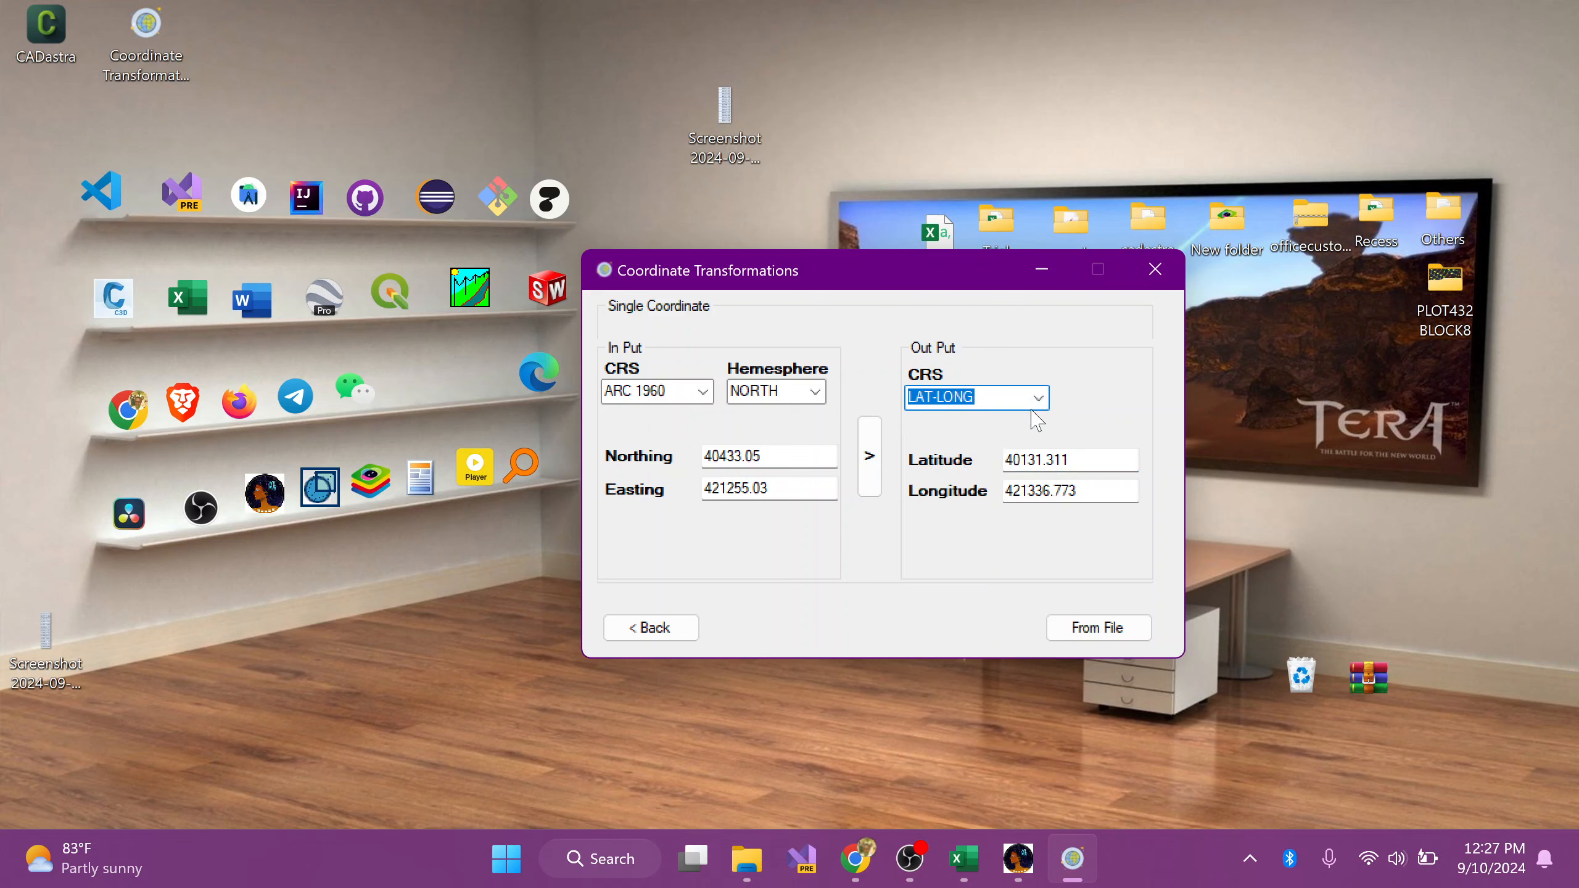
click(862, 463)
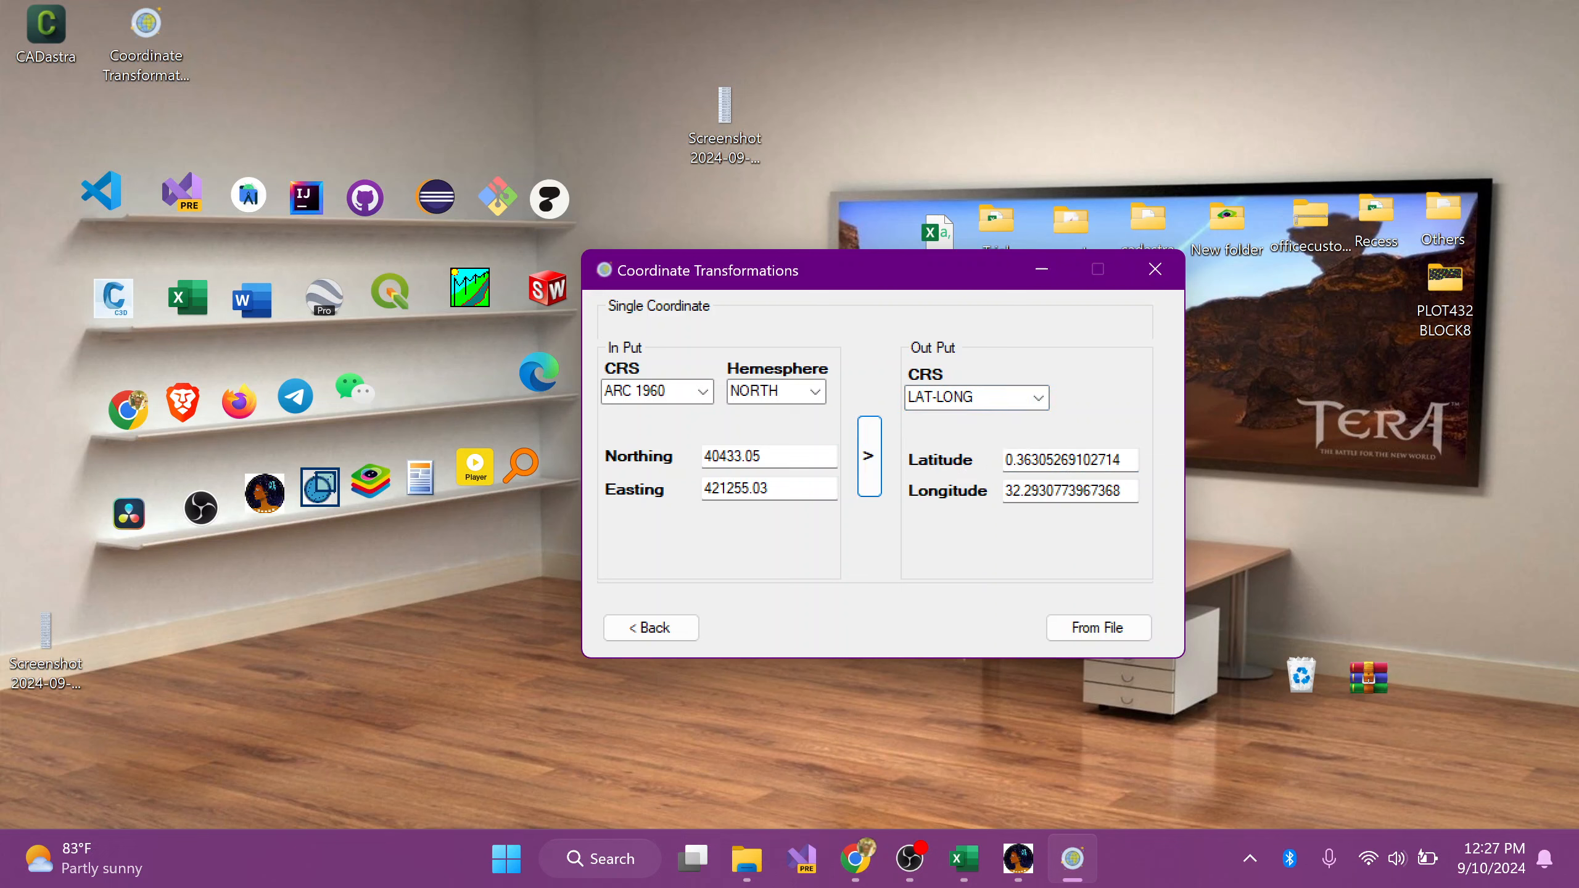
drag(1129, 461, 973, 478)
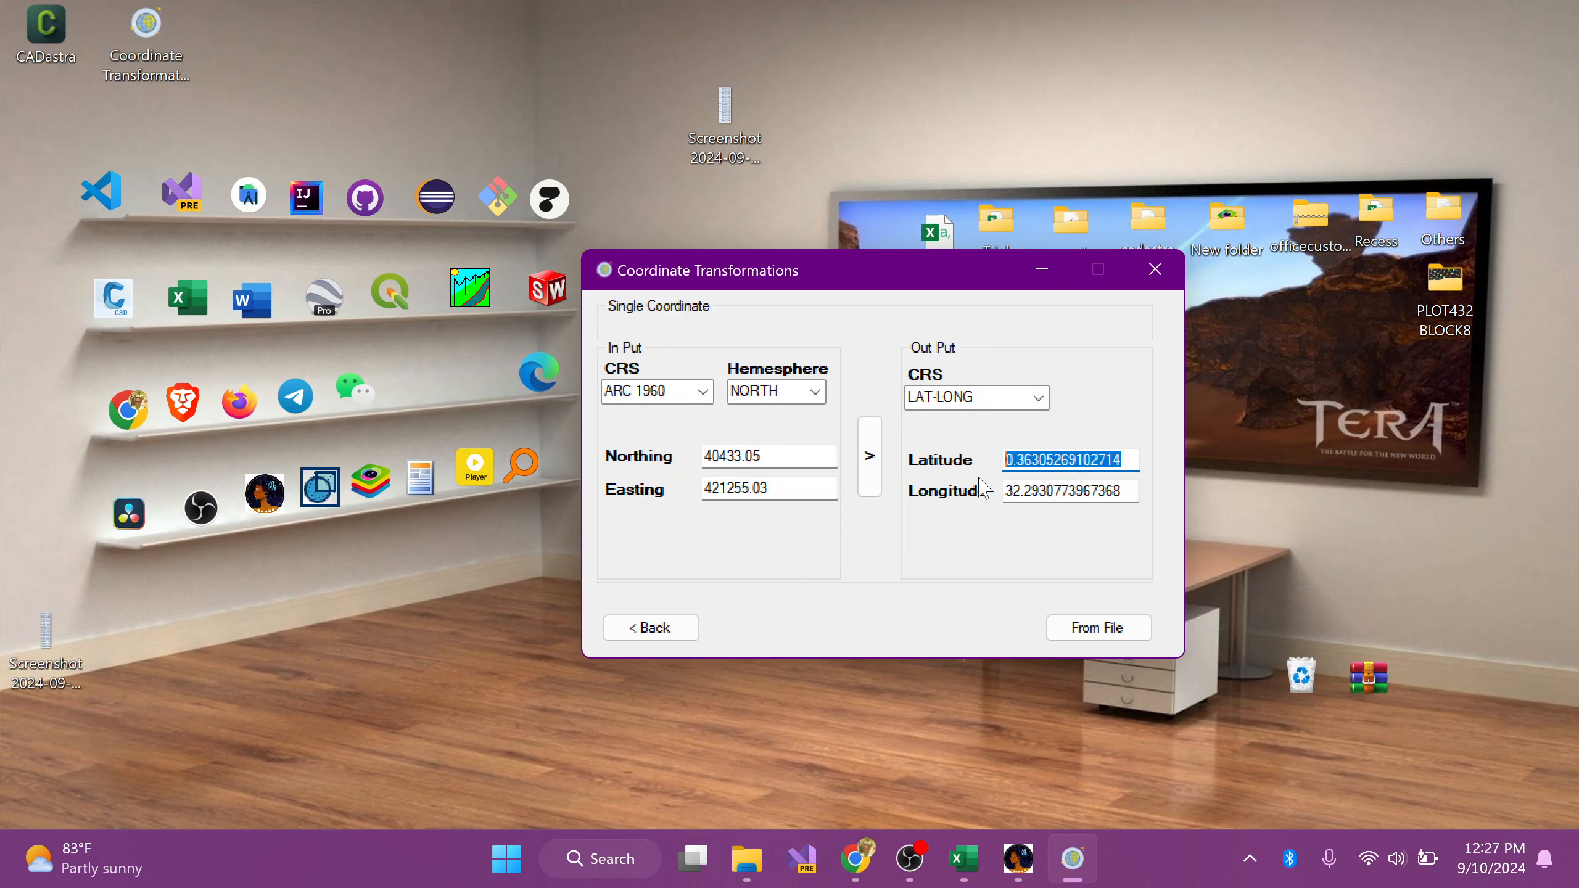
Step: Start a file-based transformation in Coordinate Transformations, and switch to Coordinates.xlsx in Excel
click(1099, 630)
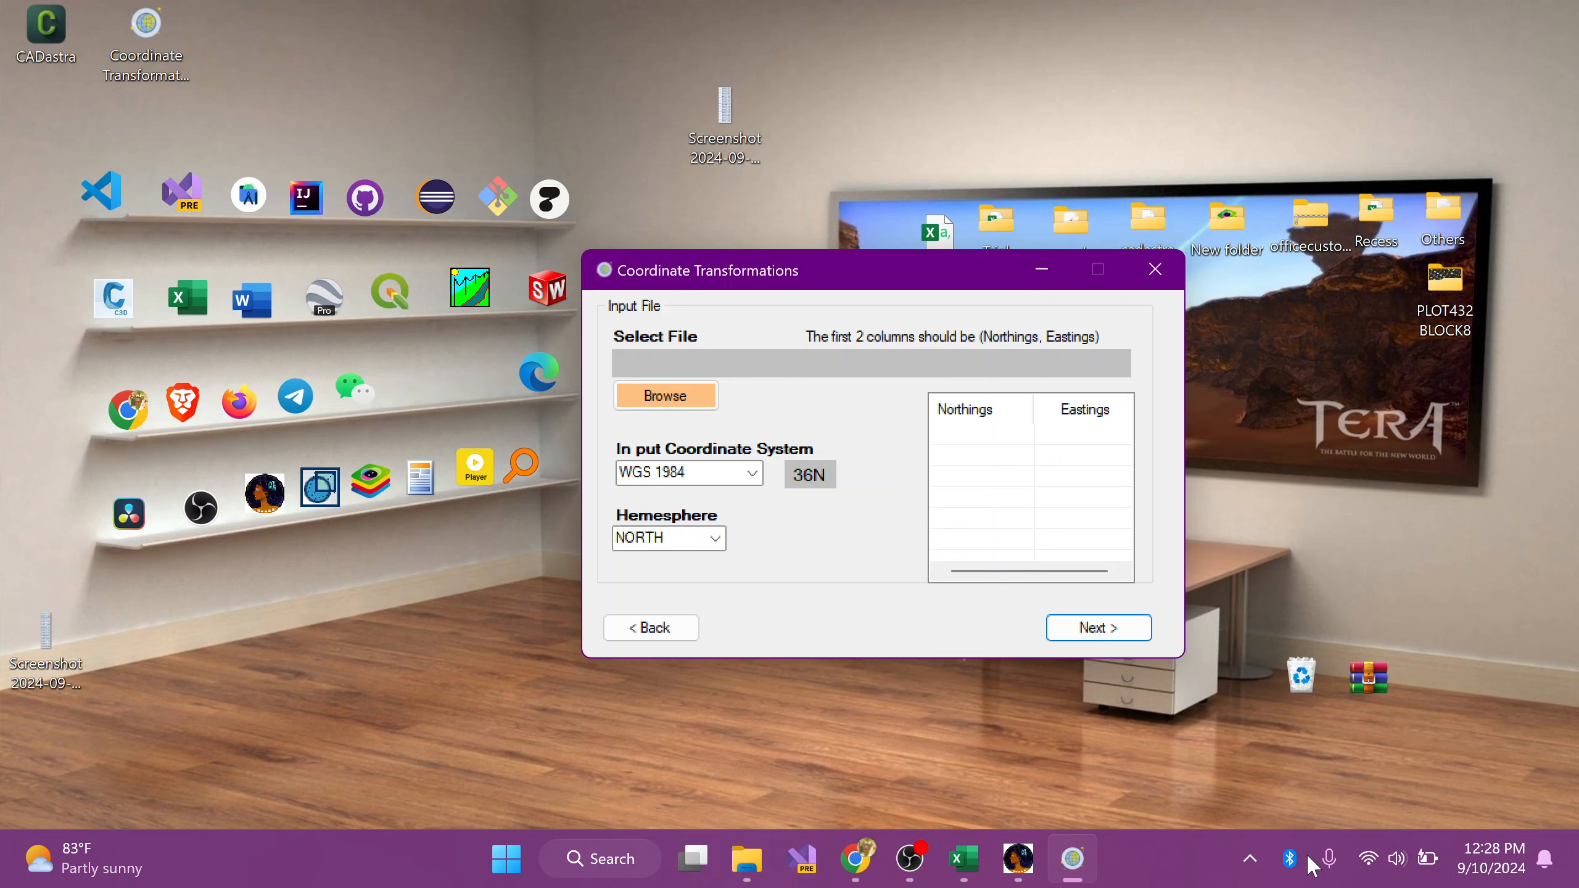
mouse_move(964, 862)
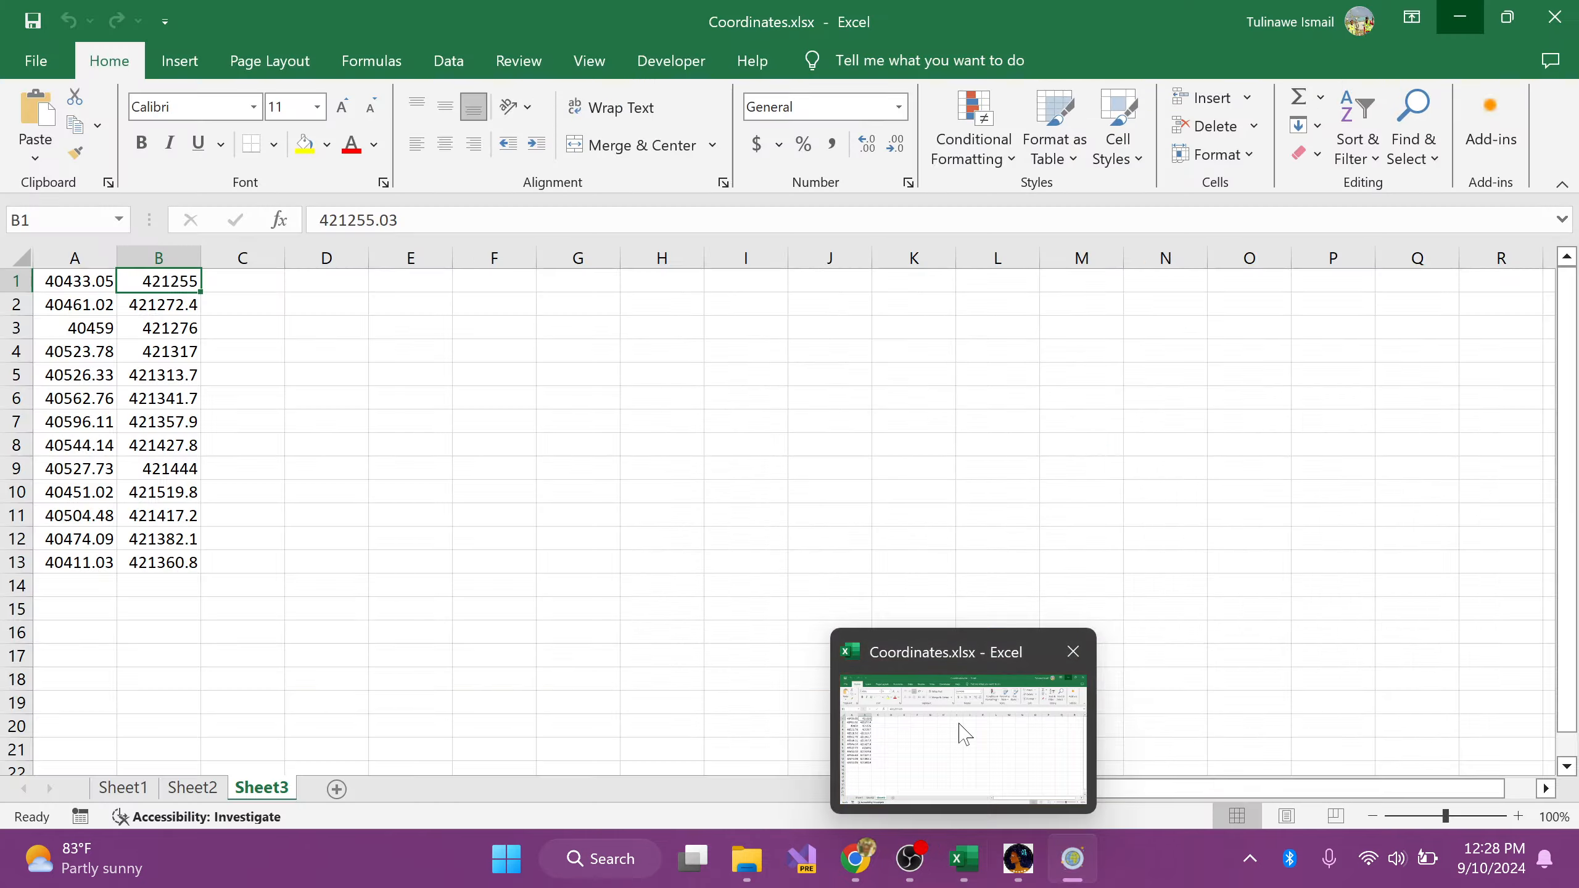
click(961, 731)
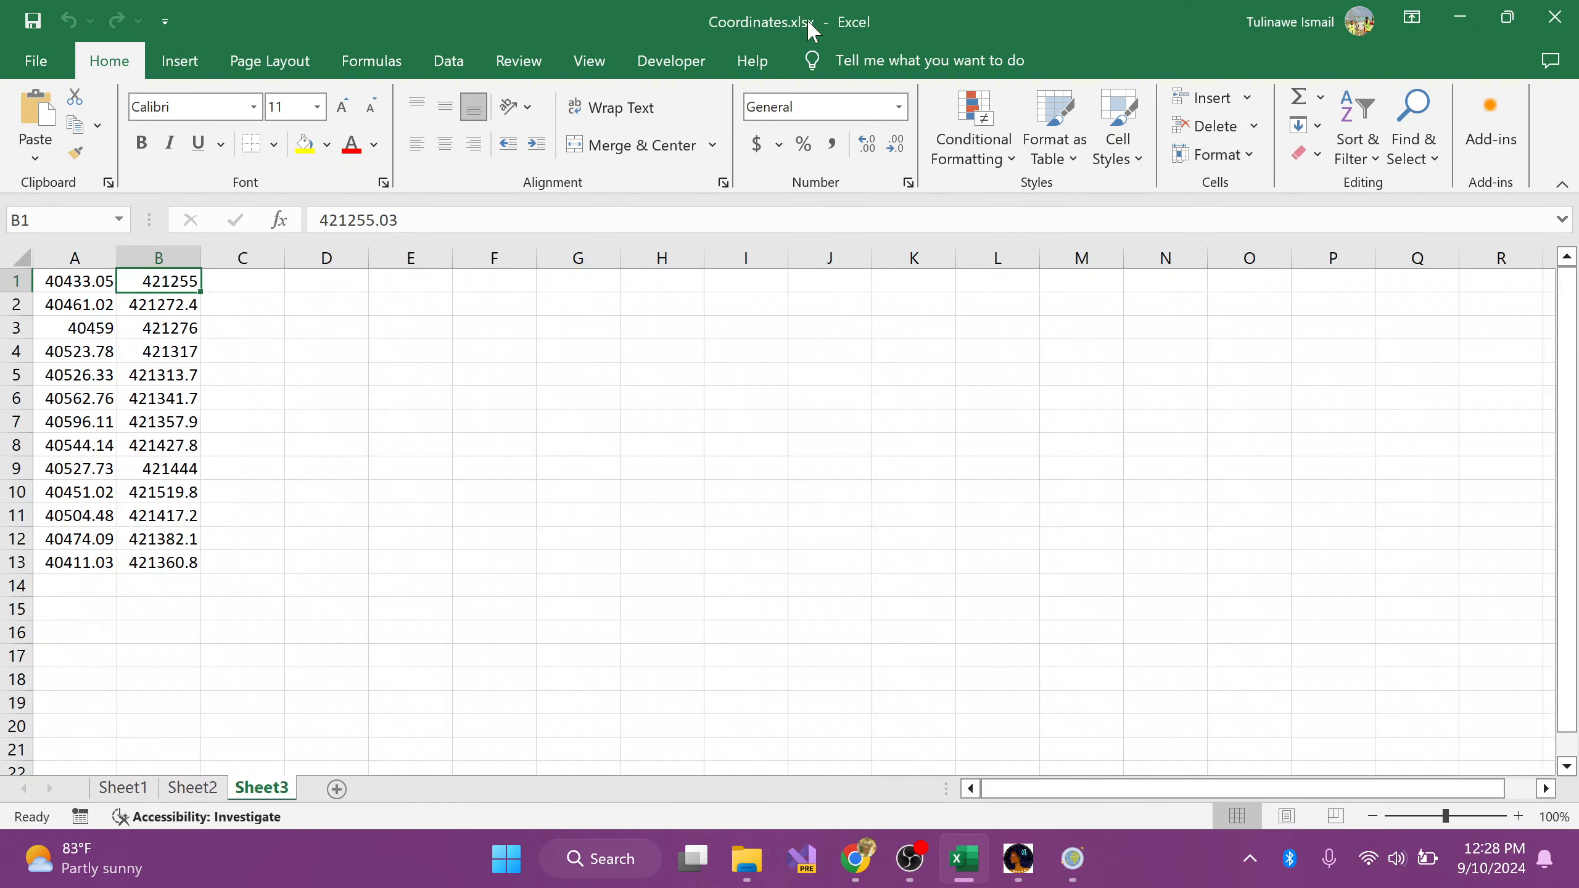
Step: Save Sheet3 as Coordinates.csv in CSV (Comma delimited) format in the Transformations folder, and dismiss the data-loss notice
click(36, 61)
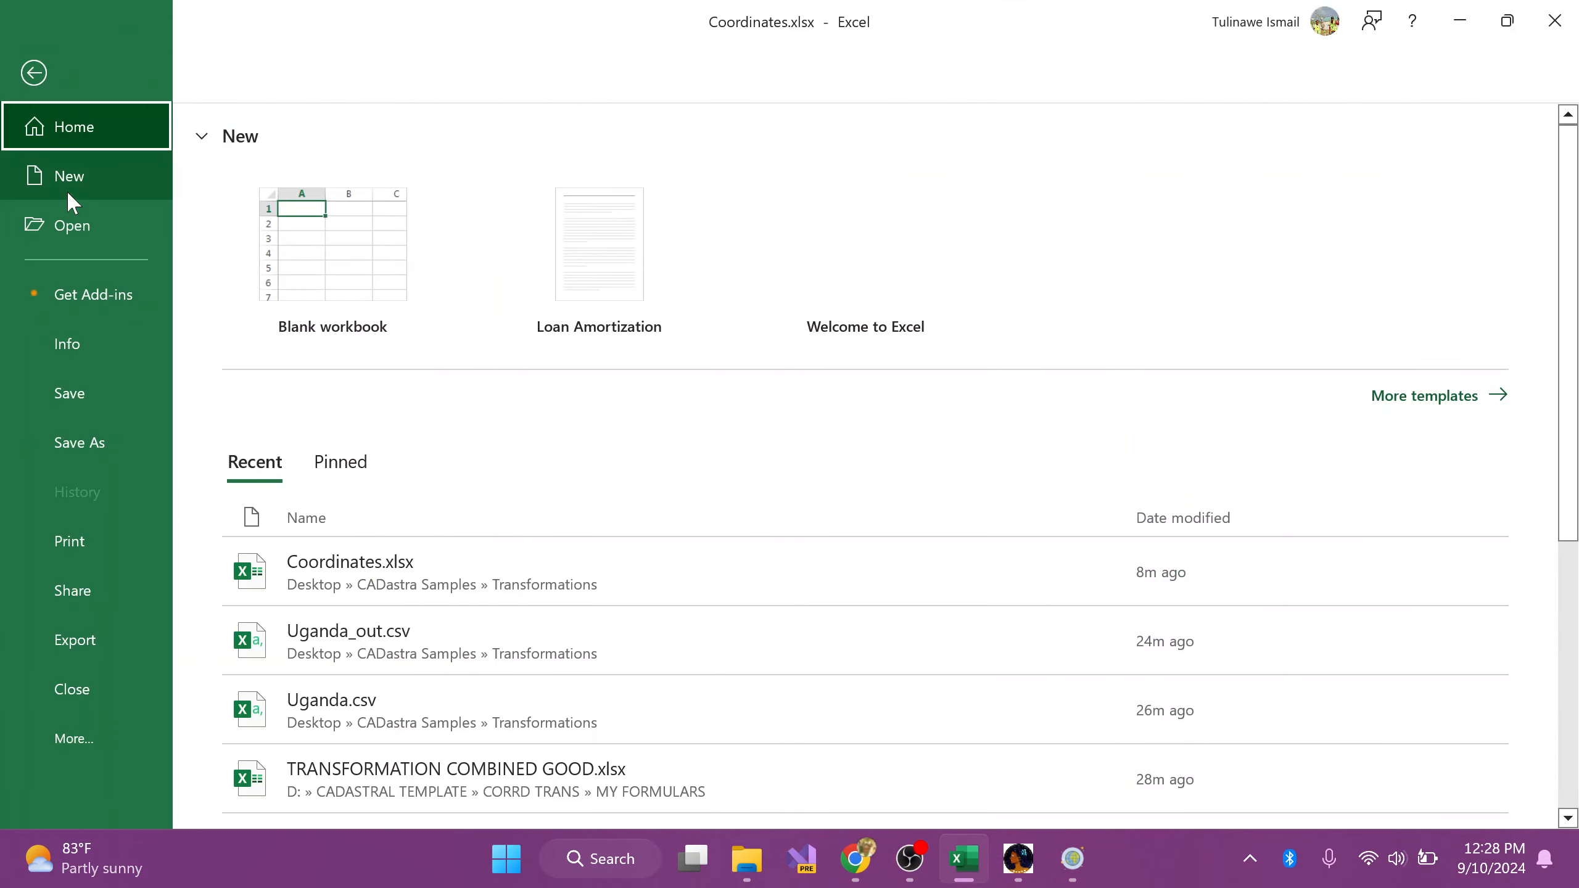
click(90, 443)
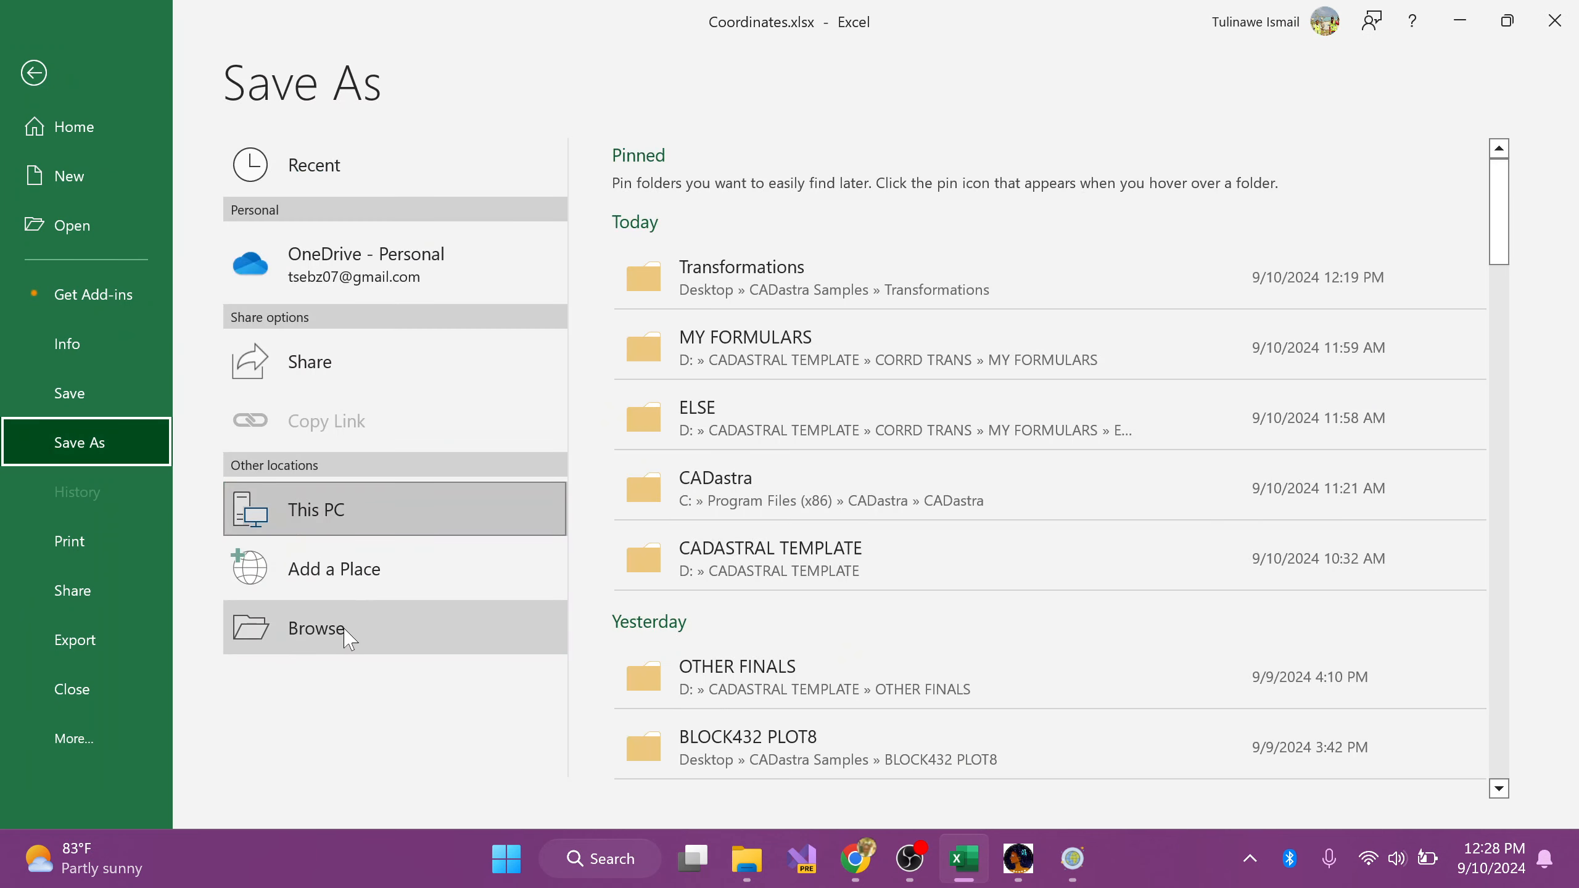
click(349, 650)
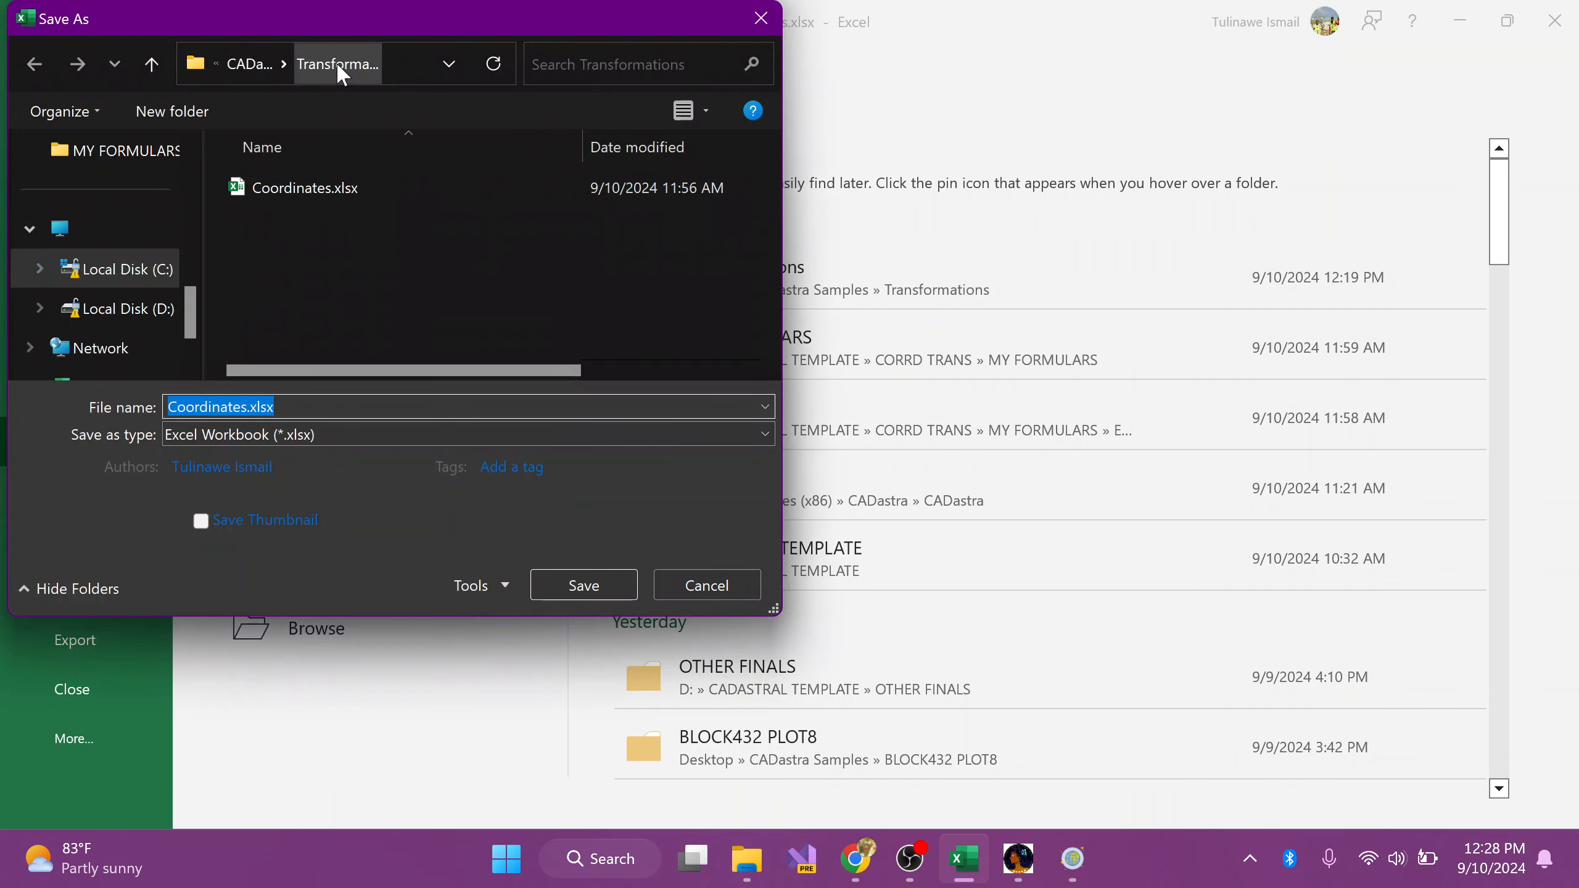
click(266, 434)
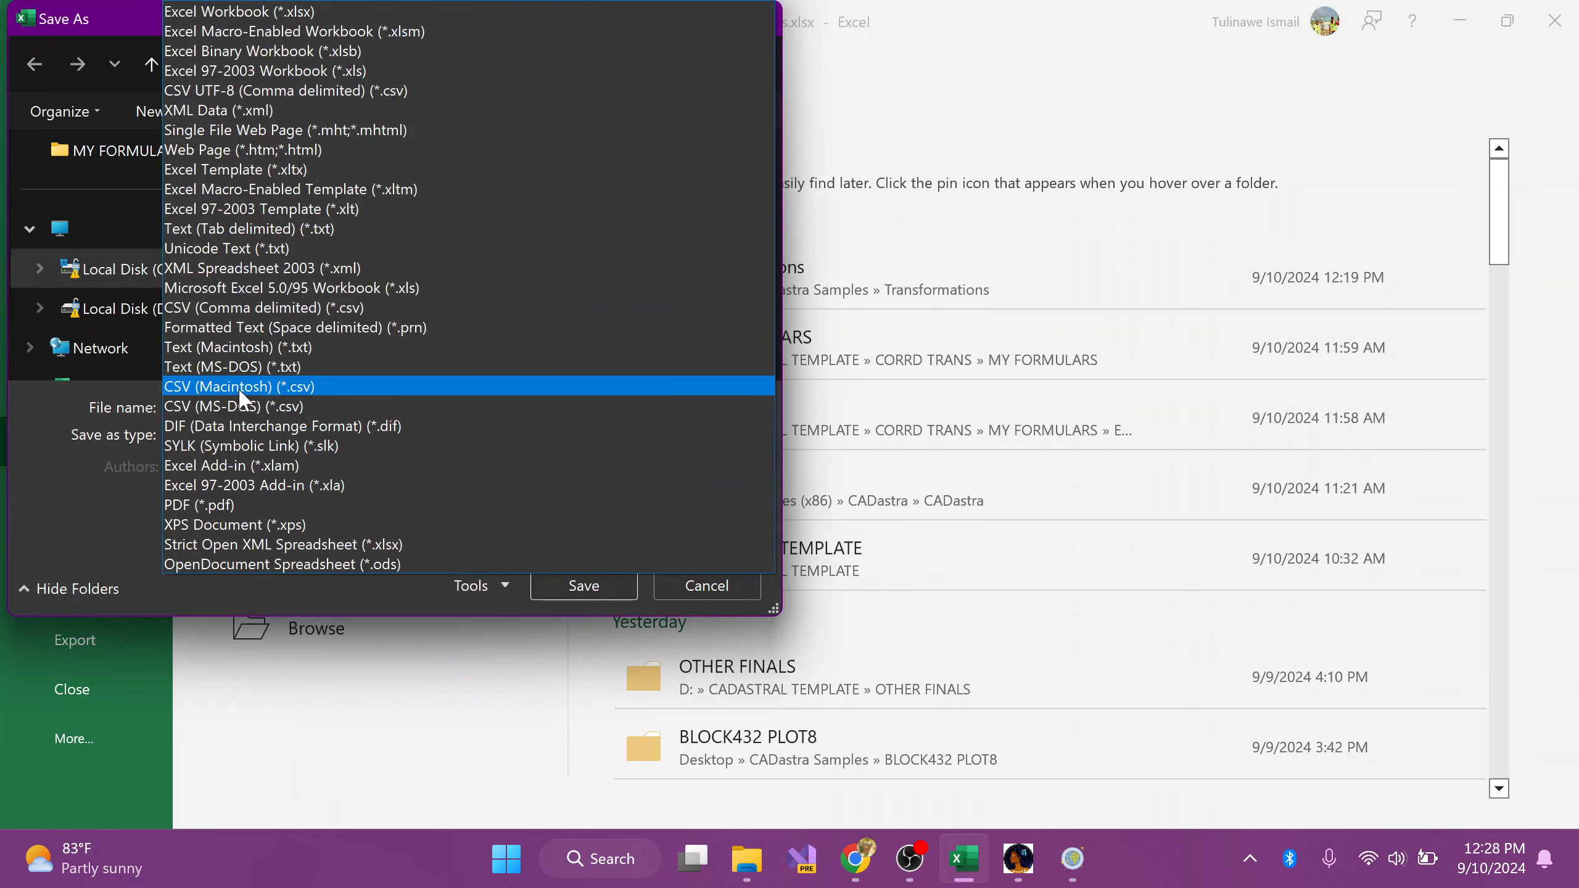
click(234, 307)
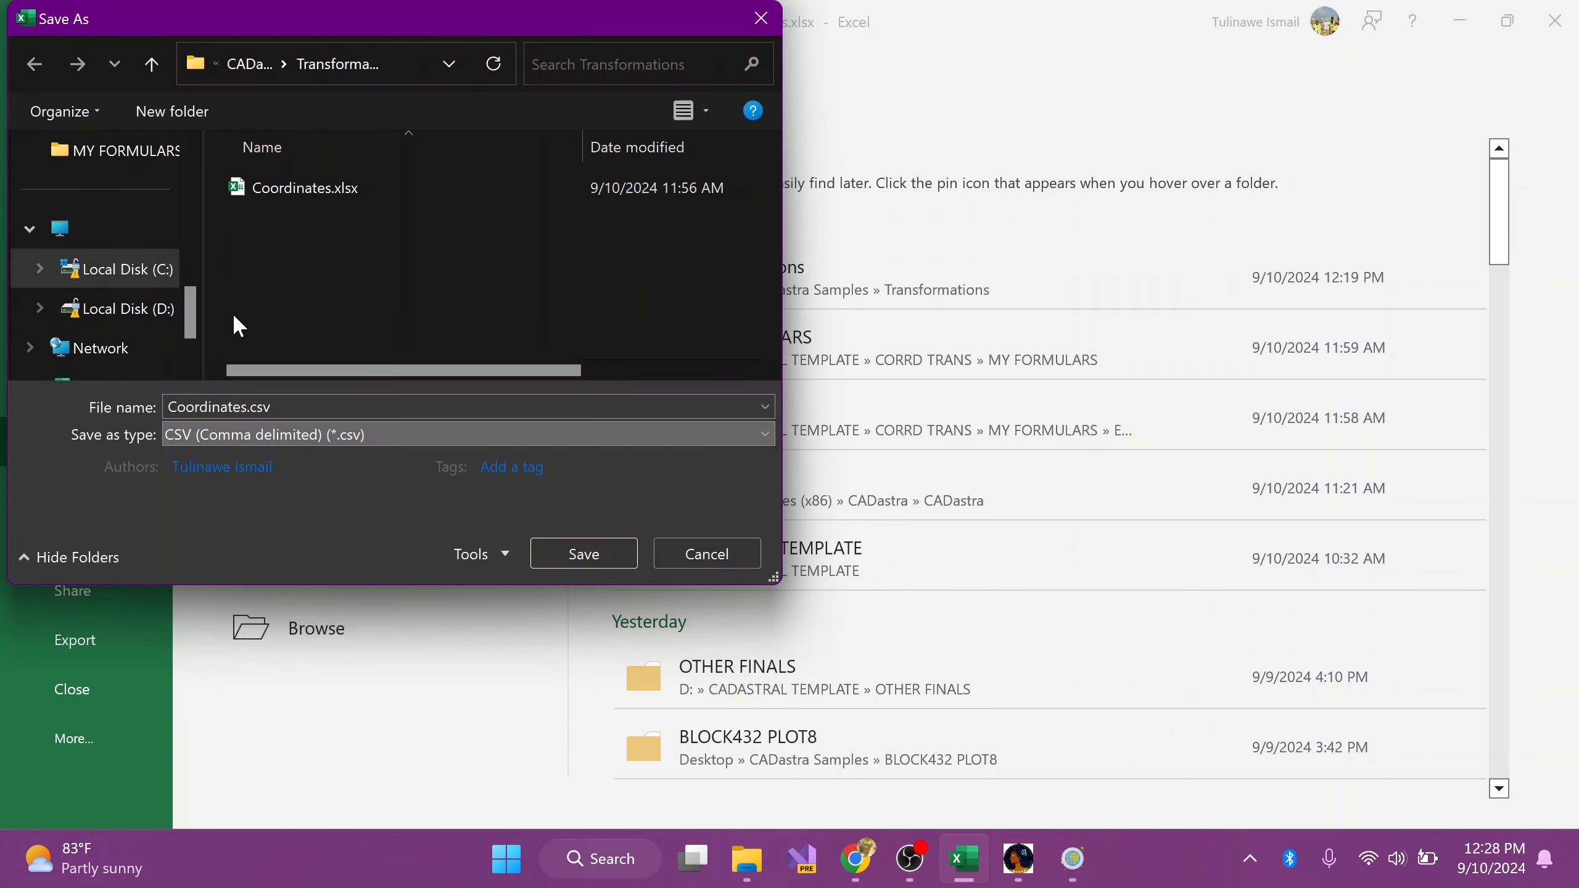
click(567, 566)
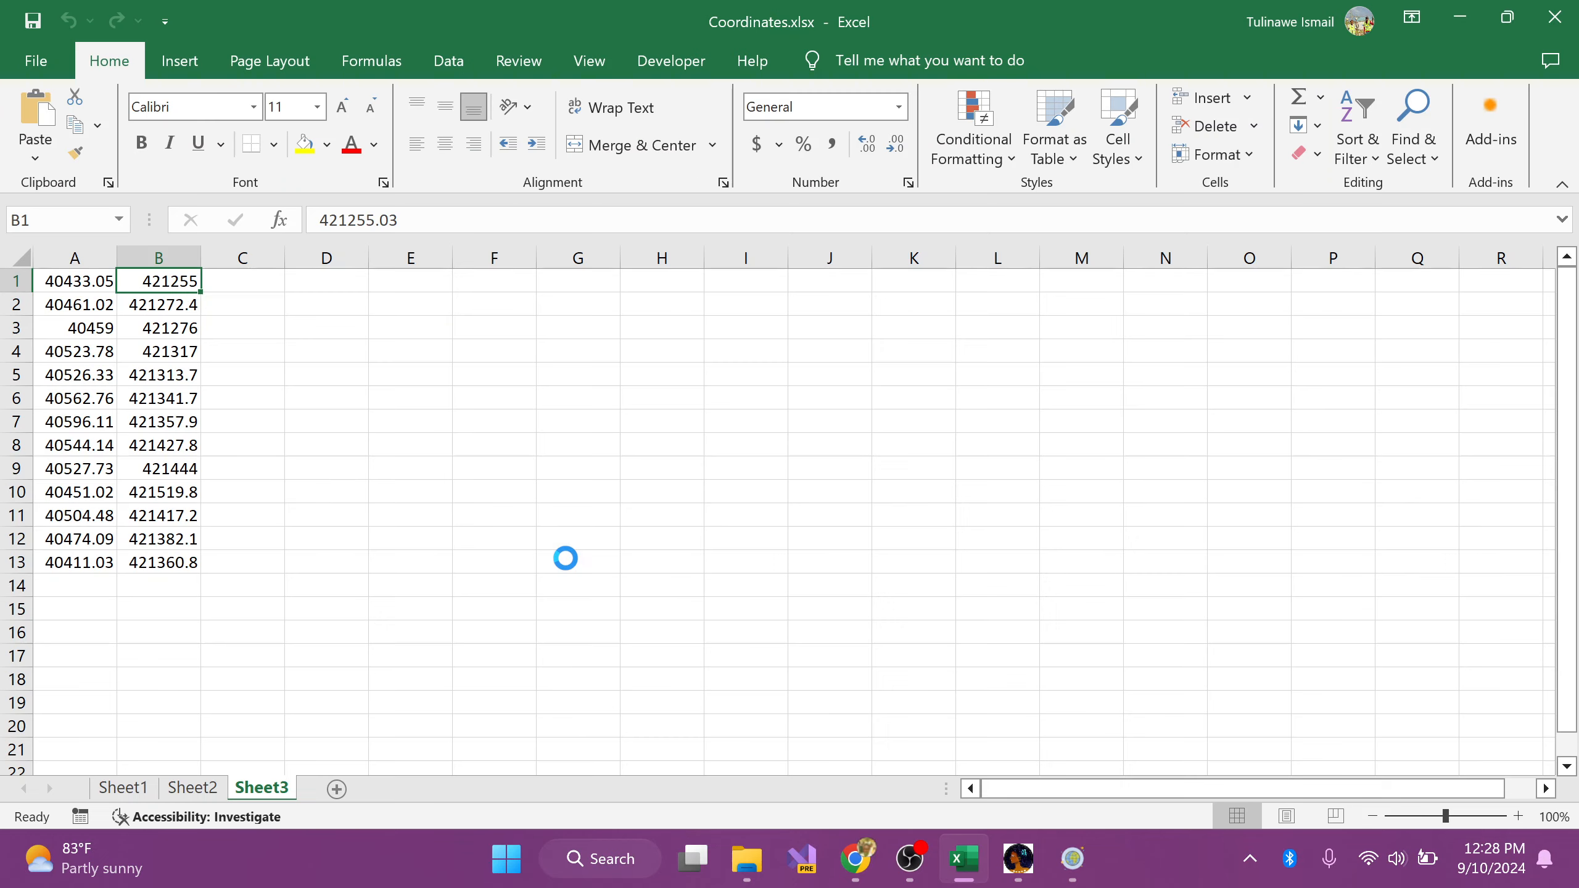
click(757, 514)
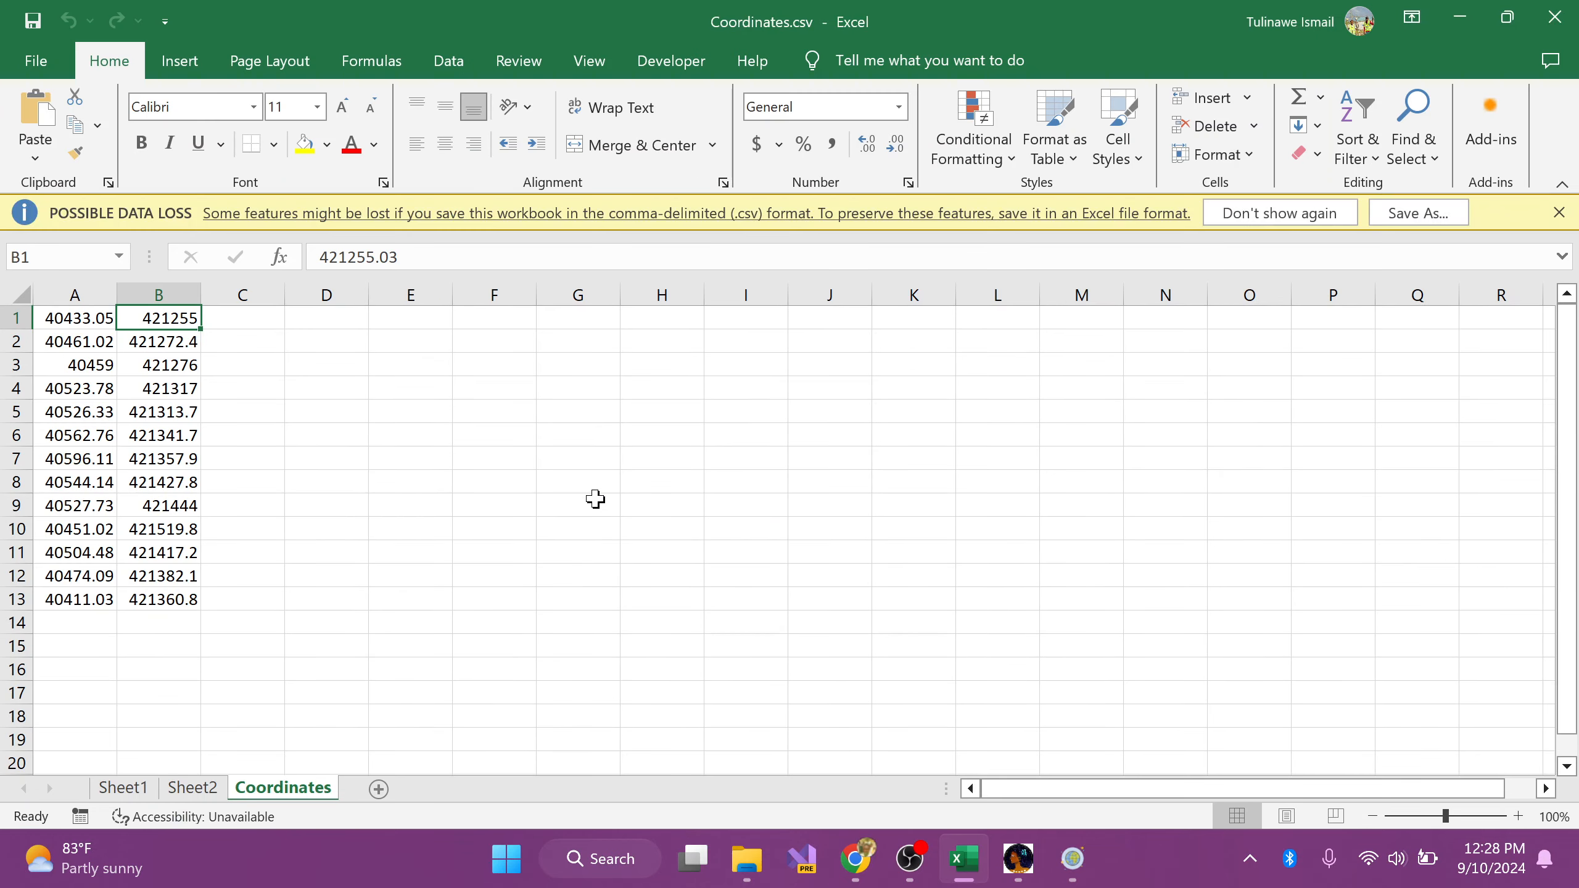
click(1559, 214)
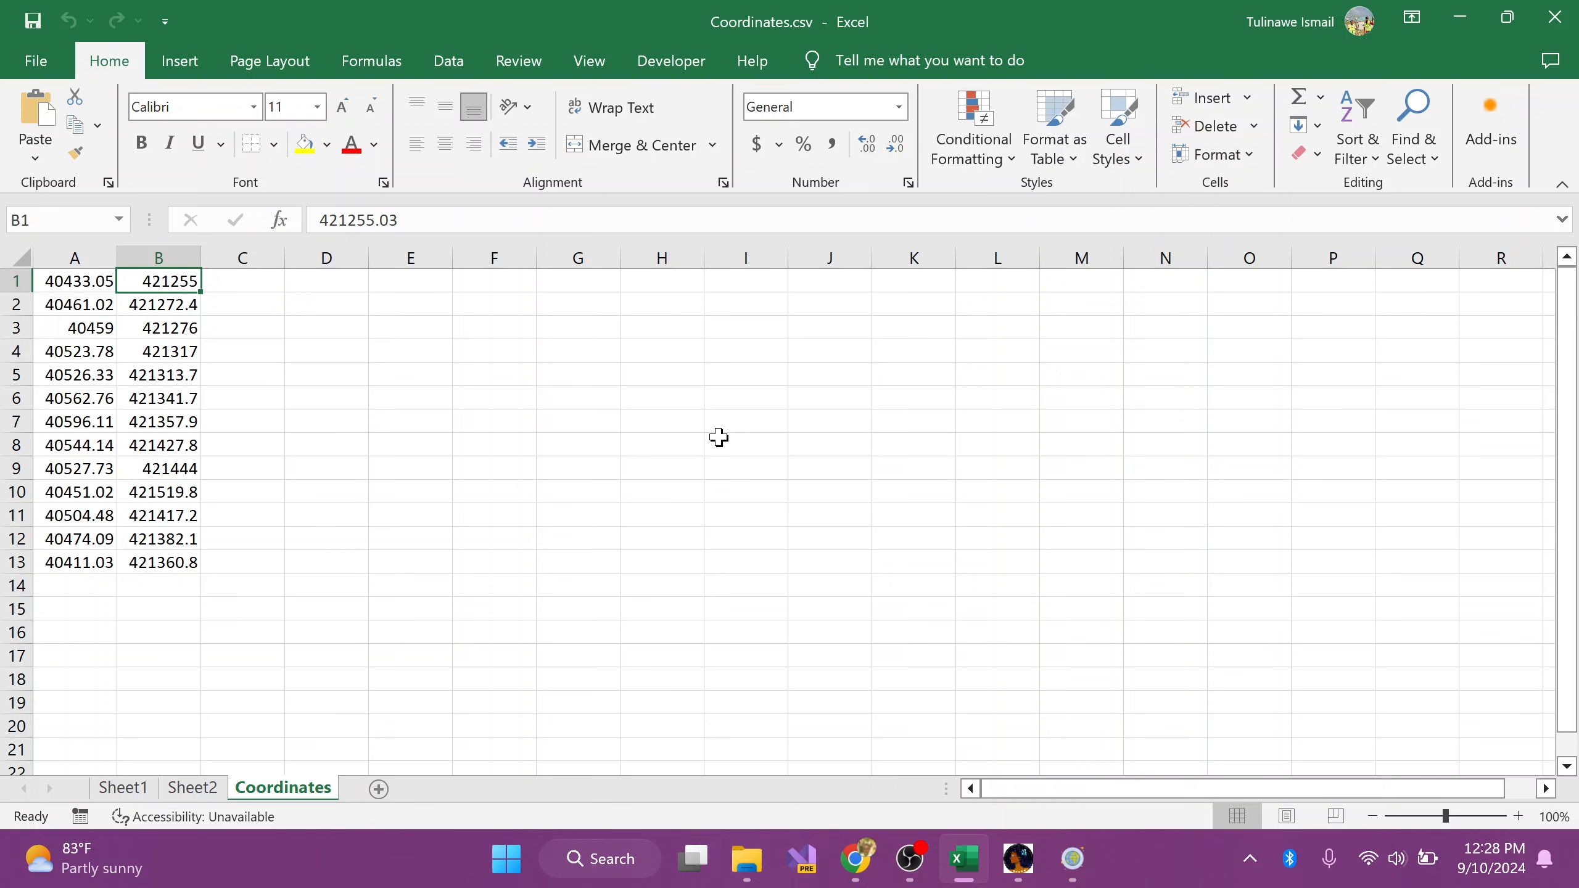
Step: Check the northings in column A, the eastings in column B and the columns beside them in Coordinates.csv
click(72, 257)
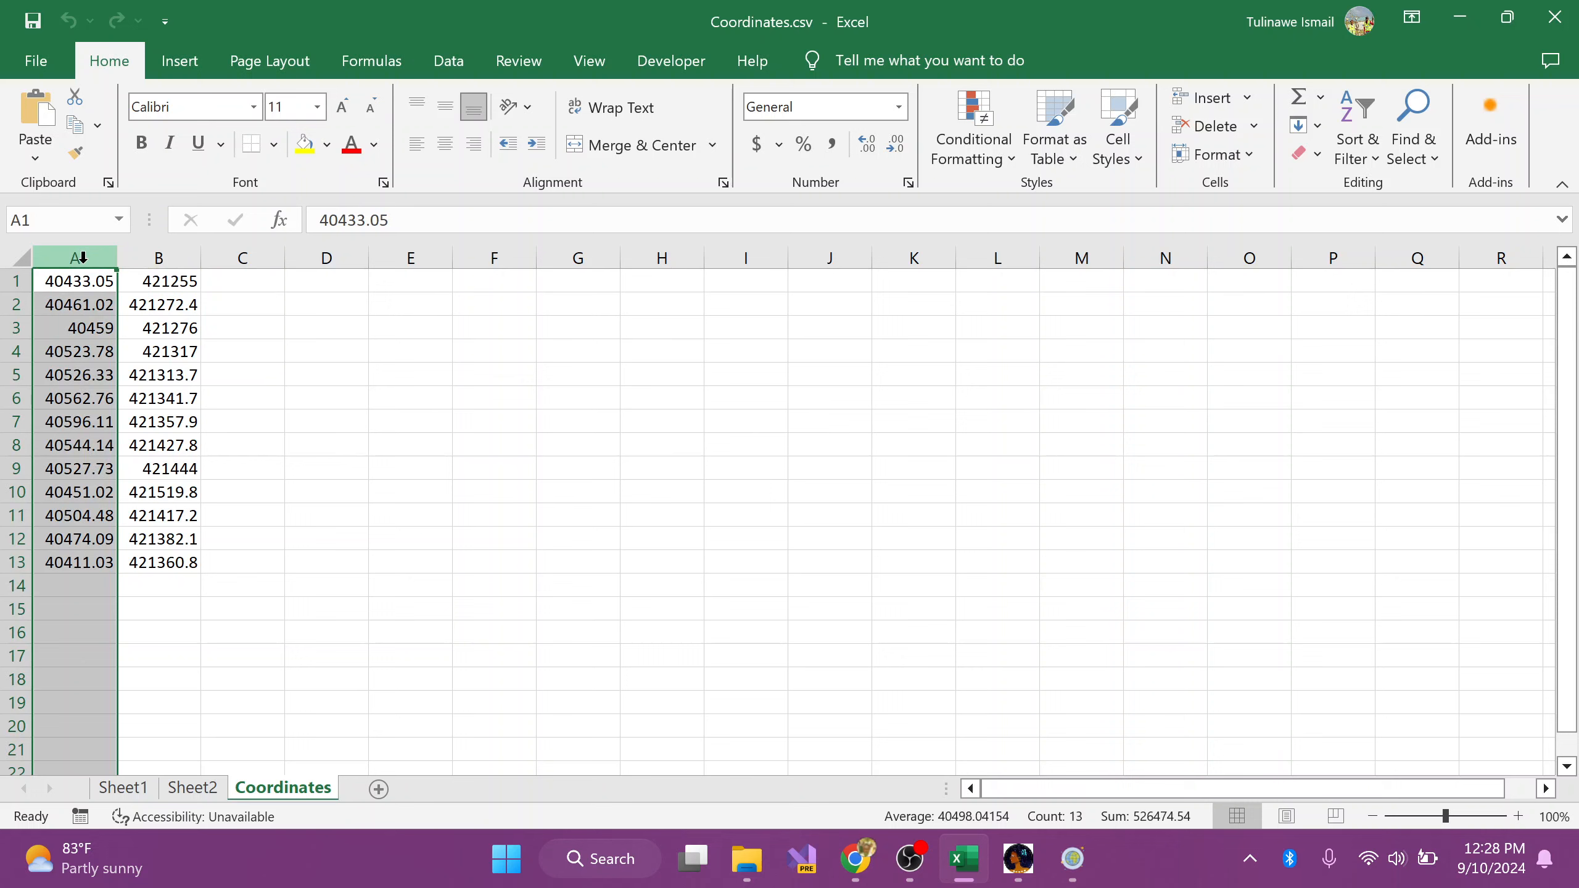
click(181, 260)
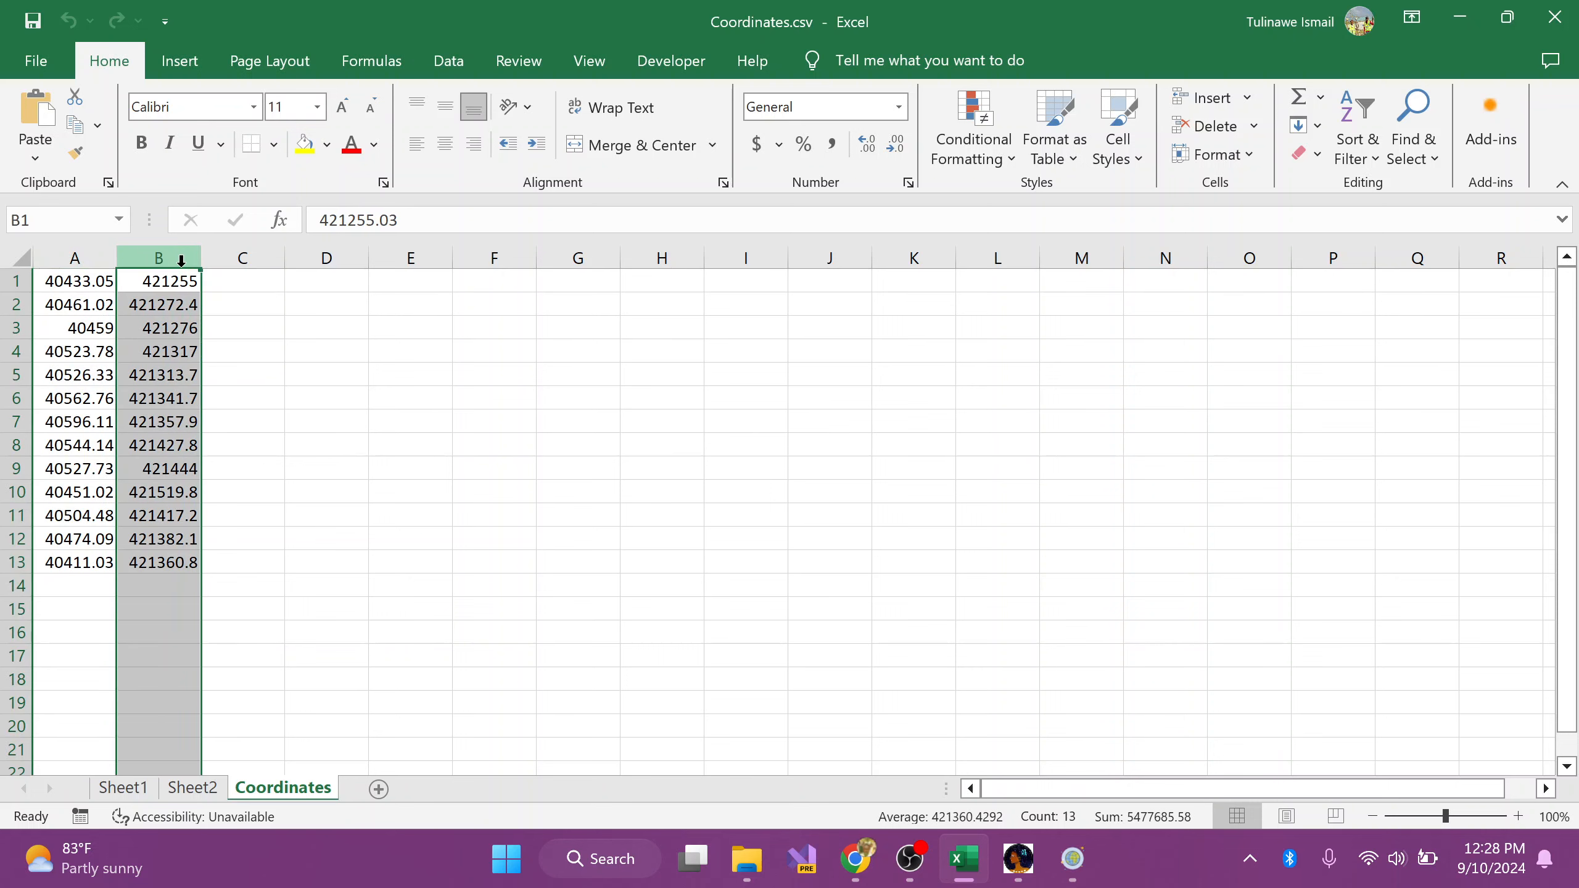
drag(246, 257, 662, 258)
drag(93, 257, 172, 271)
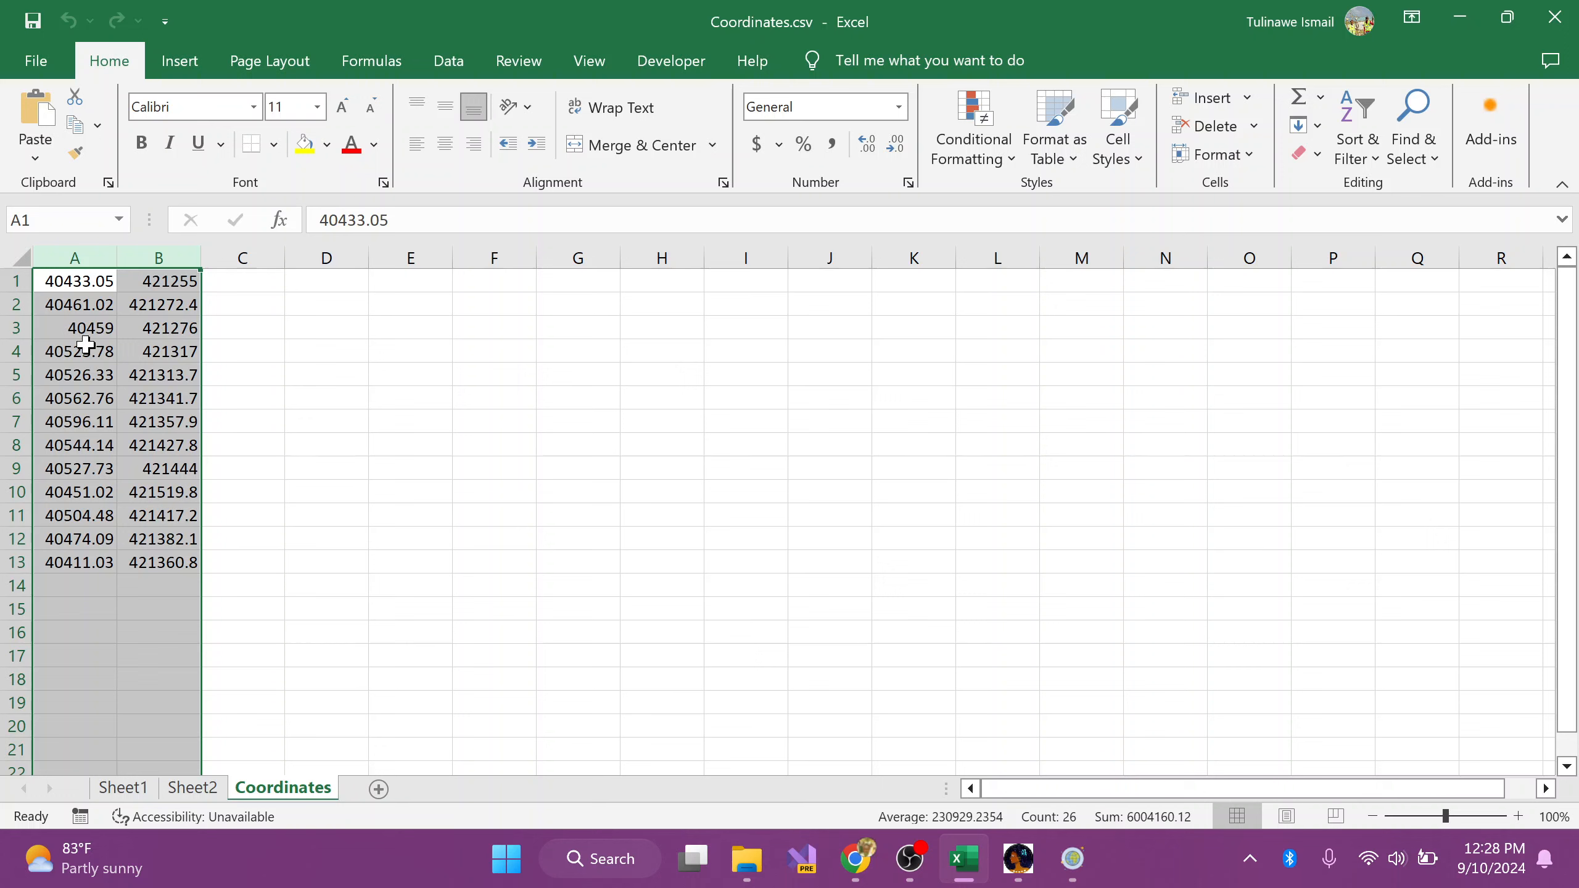
click(263, 299)
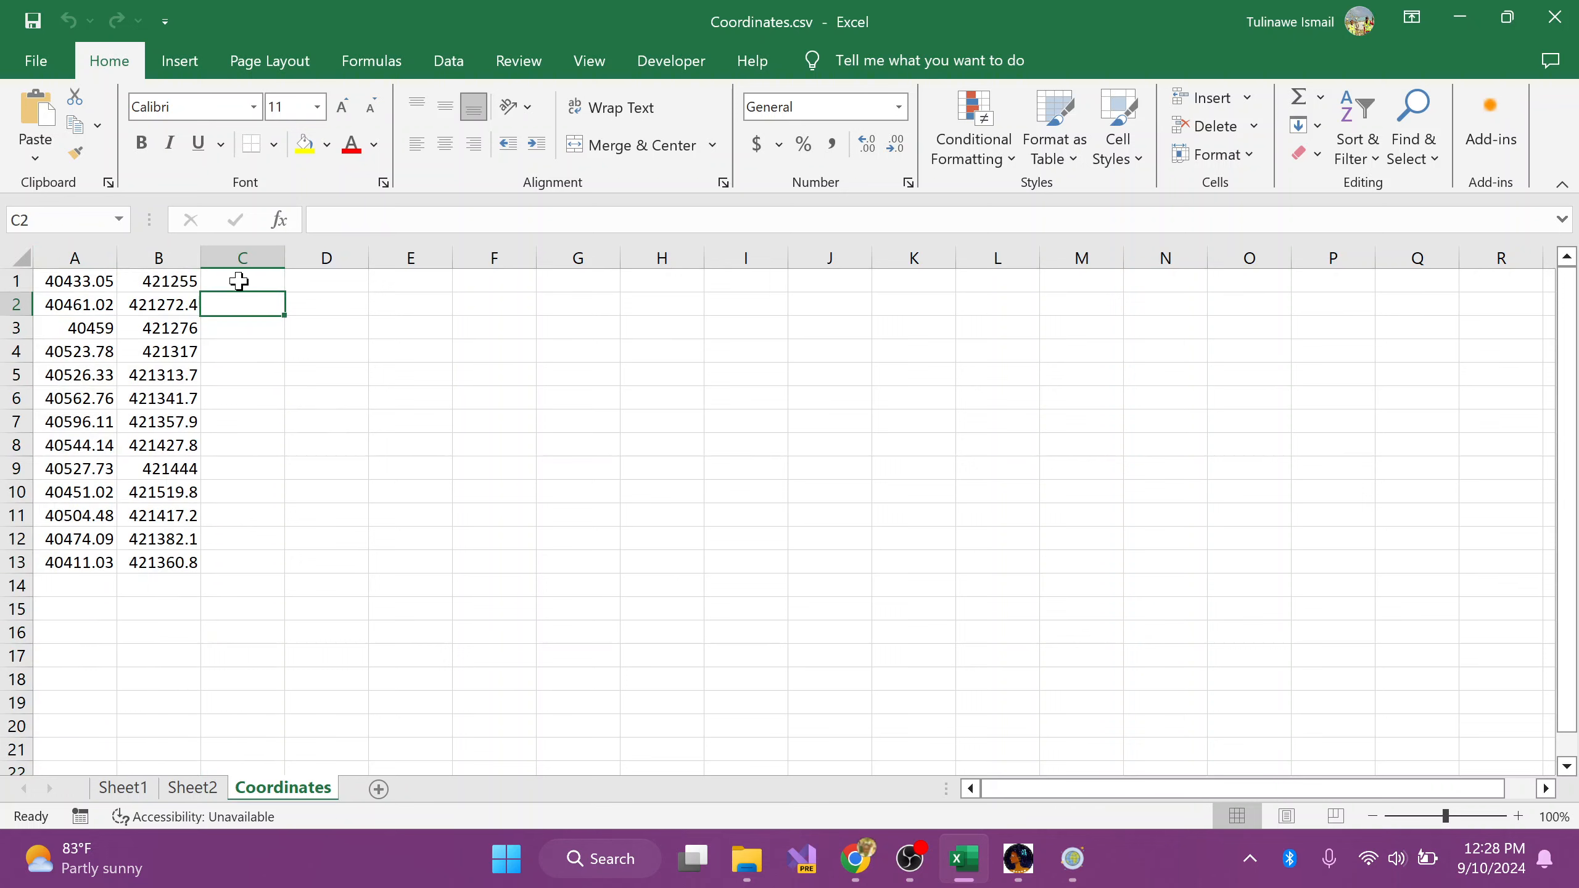
mouse_move(240, 280)
mouse_down()
mouse_move(715, 512)
mouse_move(702, 483)
mouse_up()
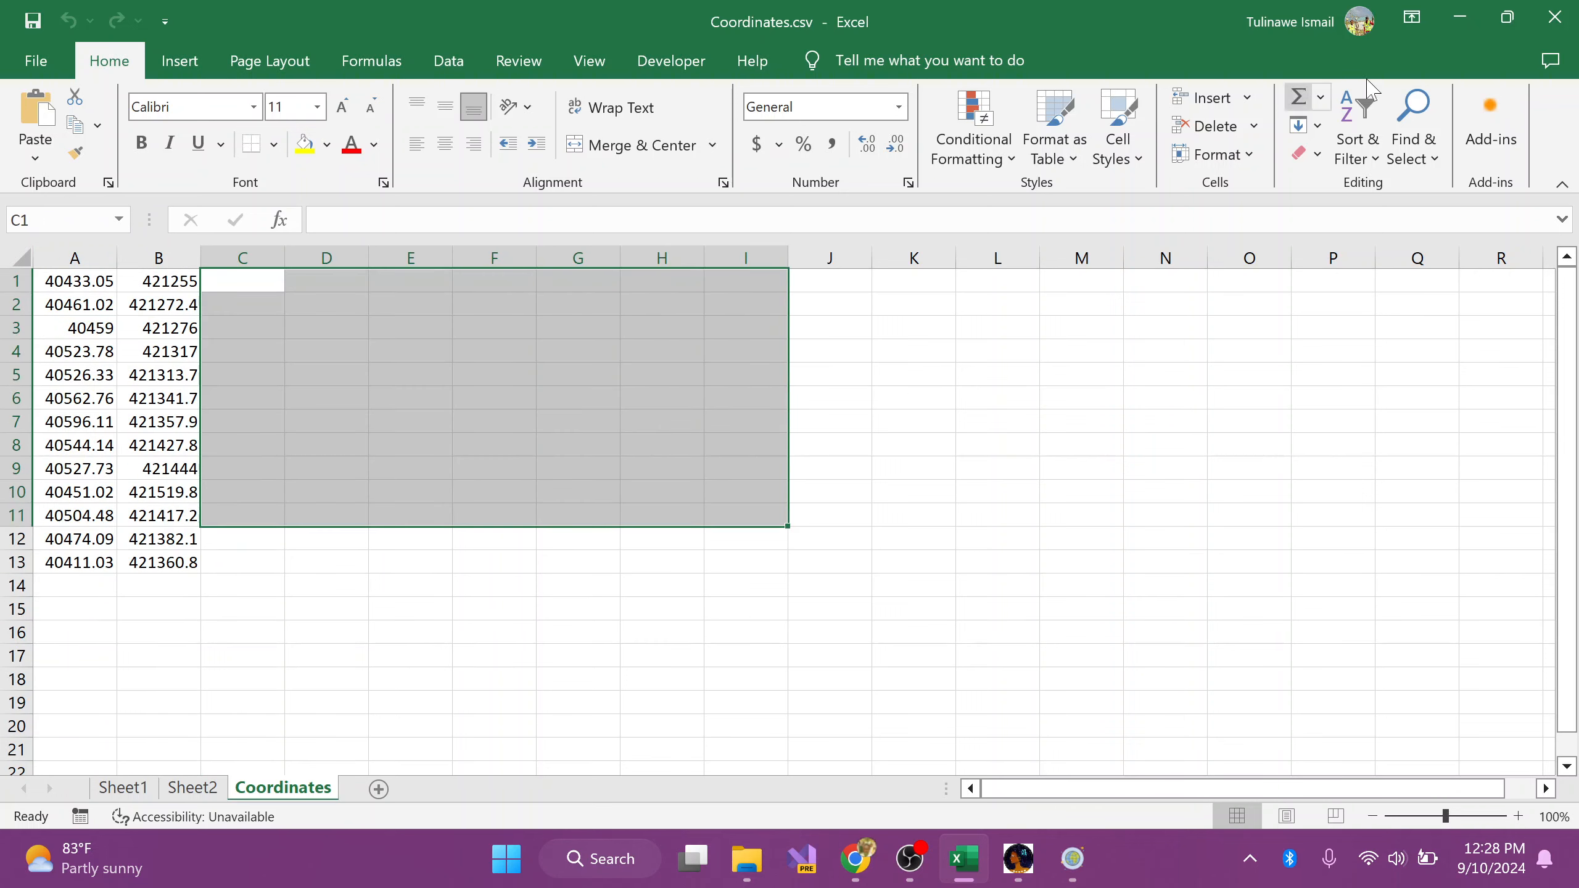
Step: Close Coordinates.csv in Excel and load it in Coordinate Transformations as the input file from CADastra Samples > Transformations on the Desktop
click(1554, 17)
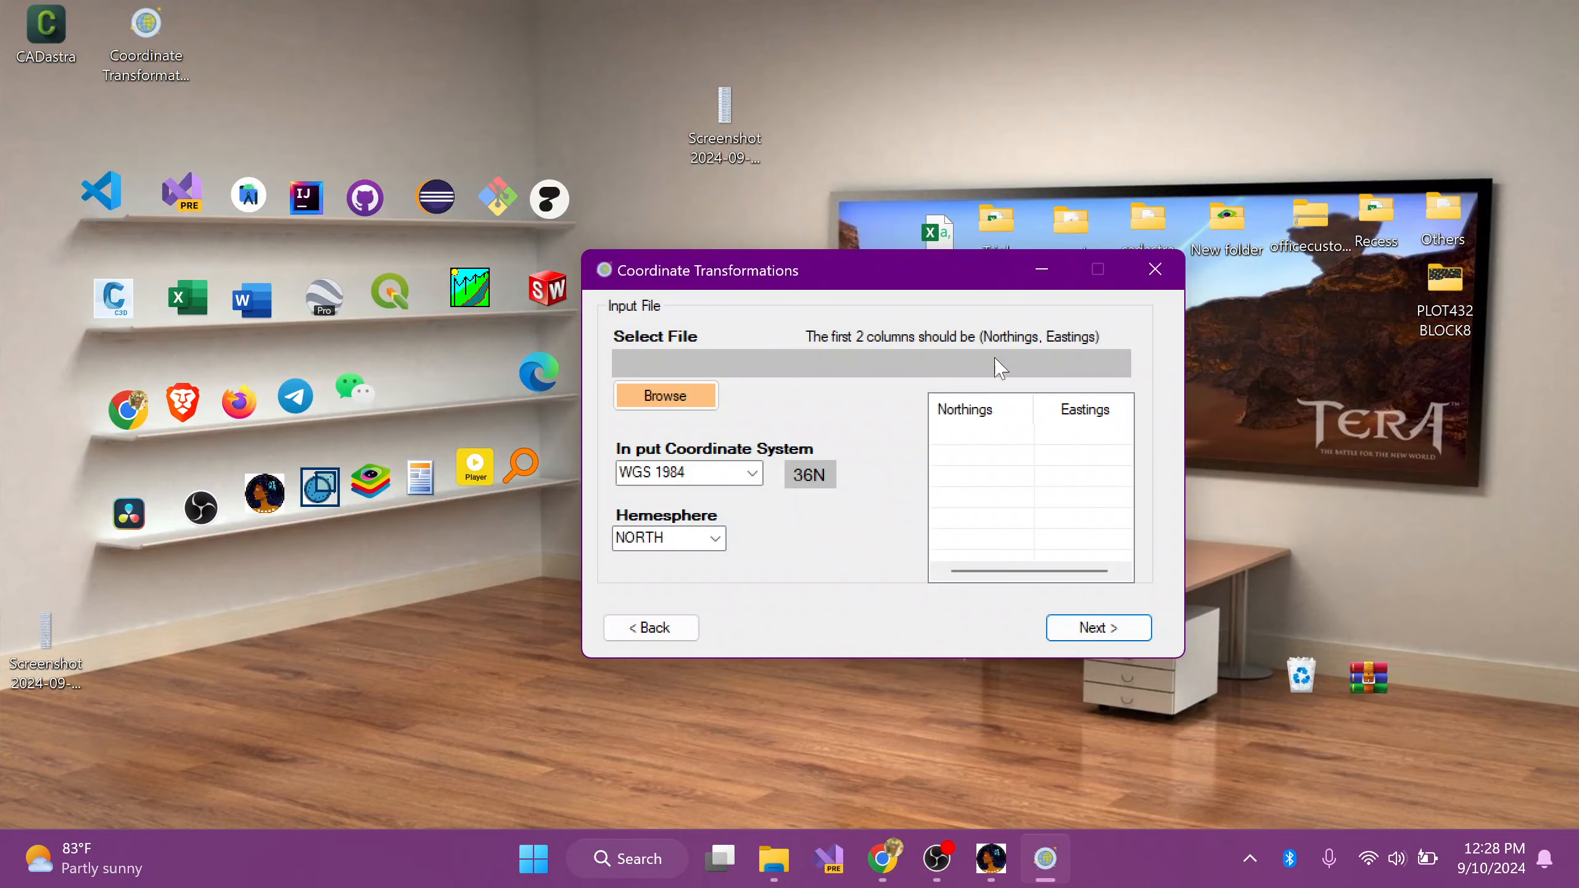
click(678, 404)
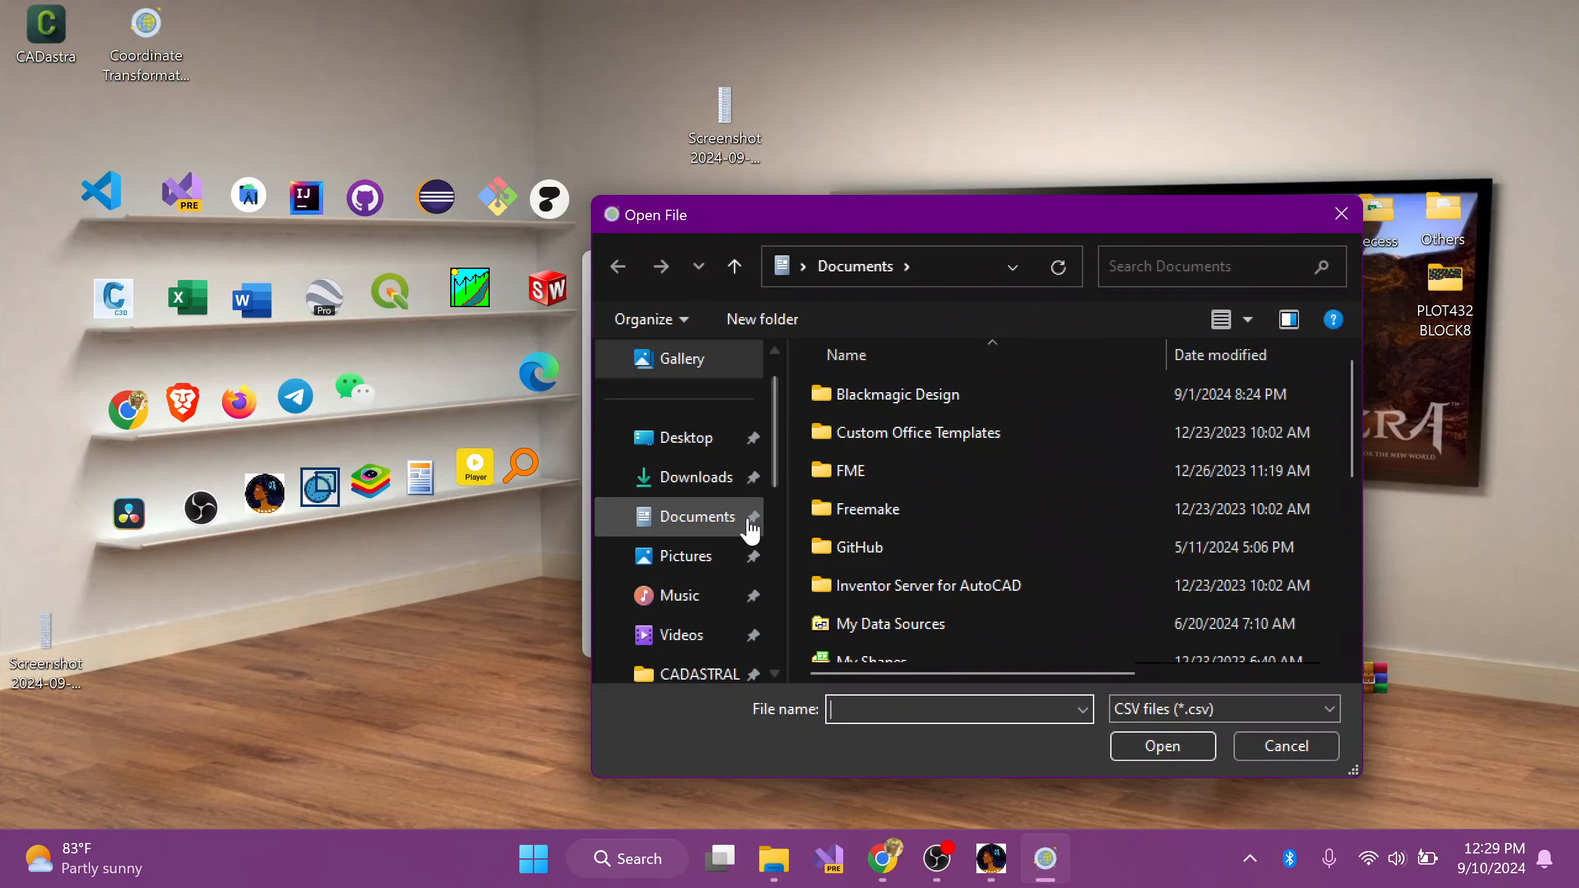
click(697, 446)
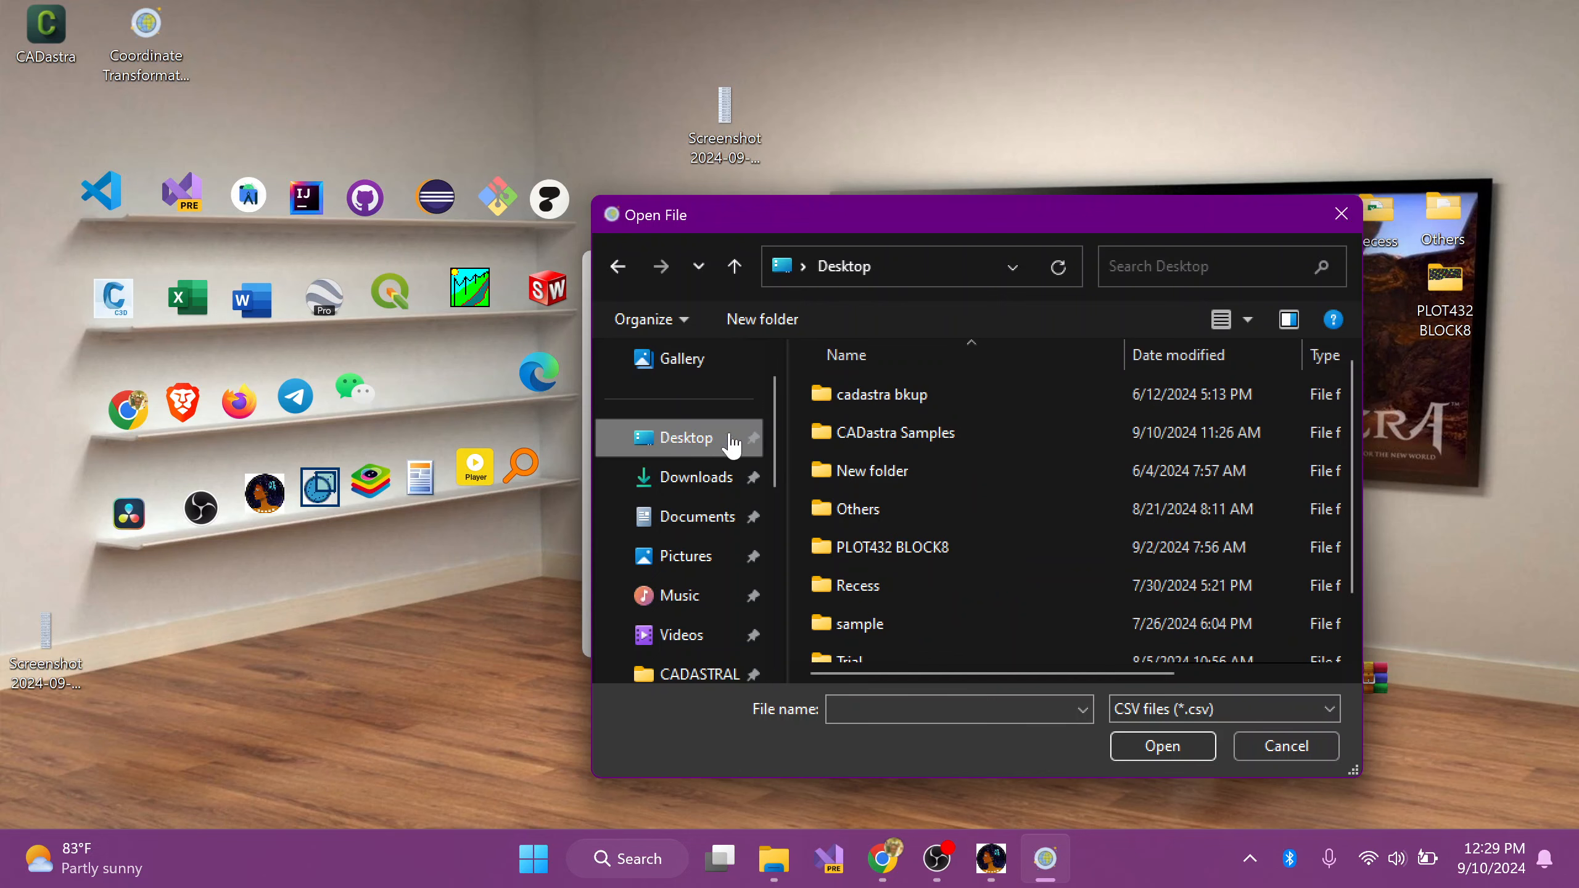
double_click(910, 433)
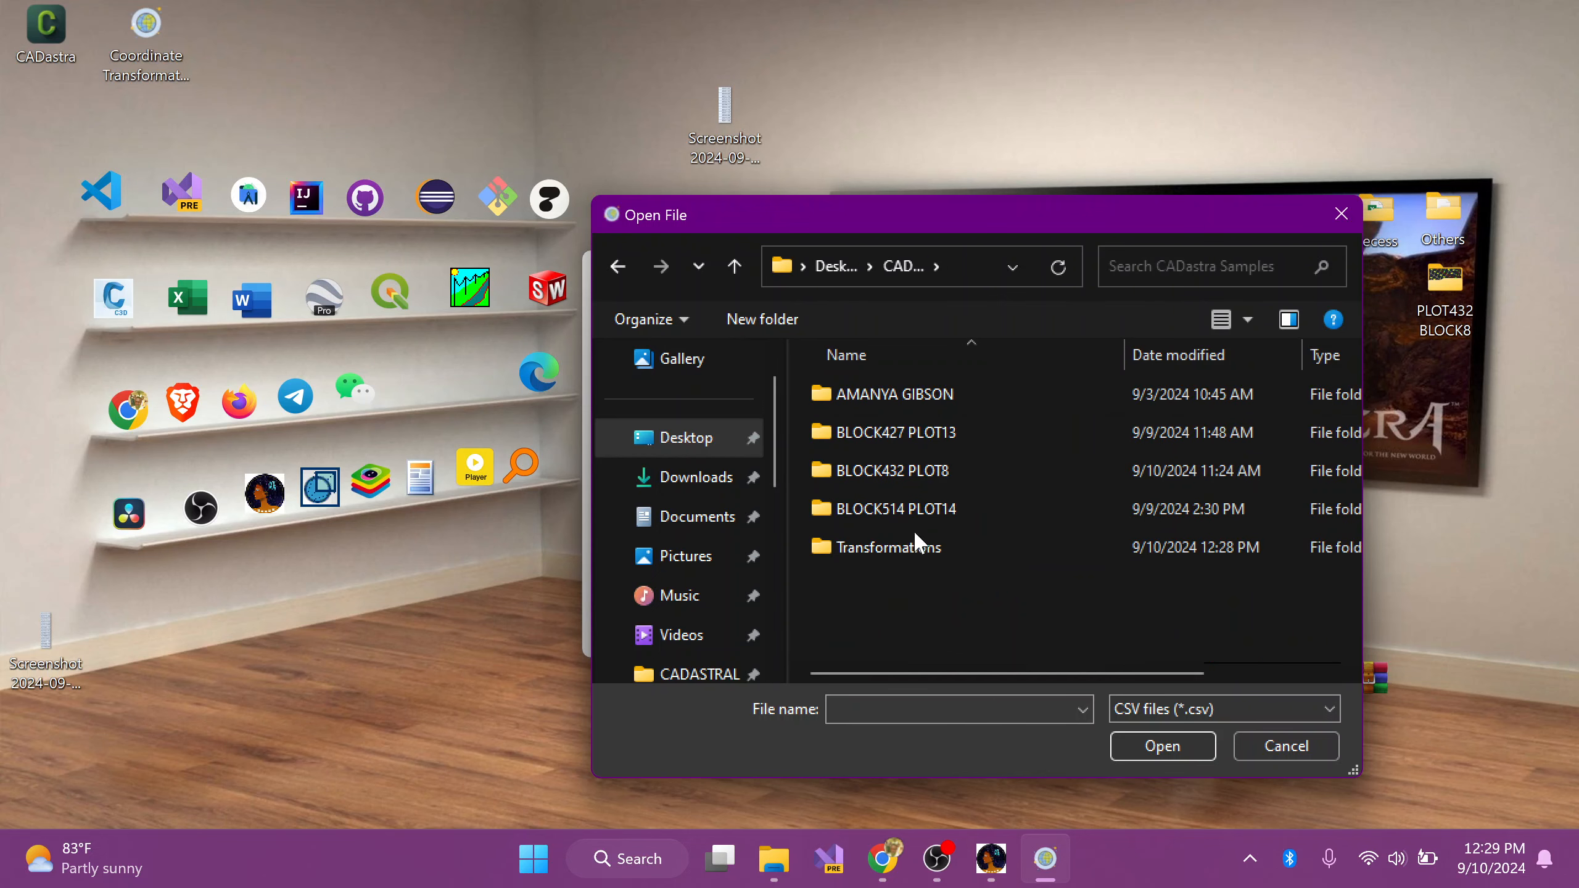
double_click(909, 541)
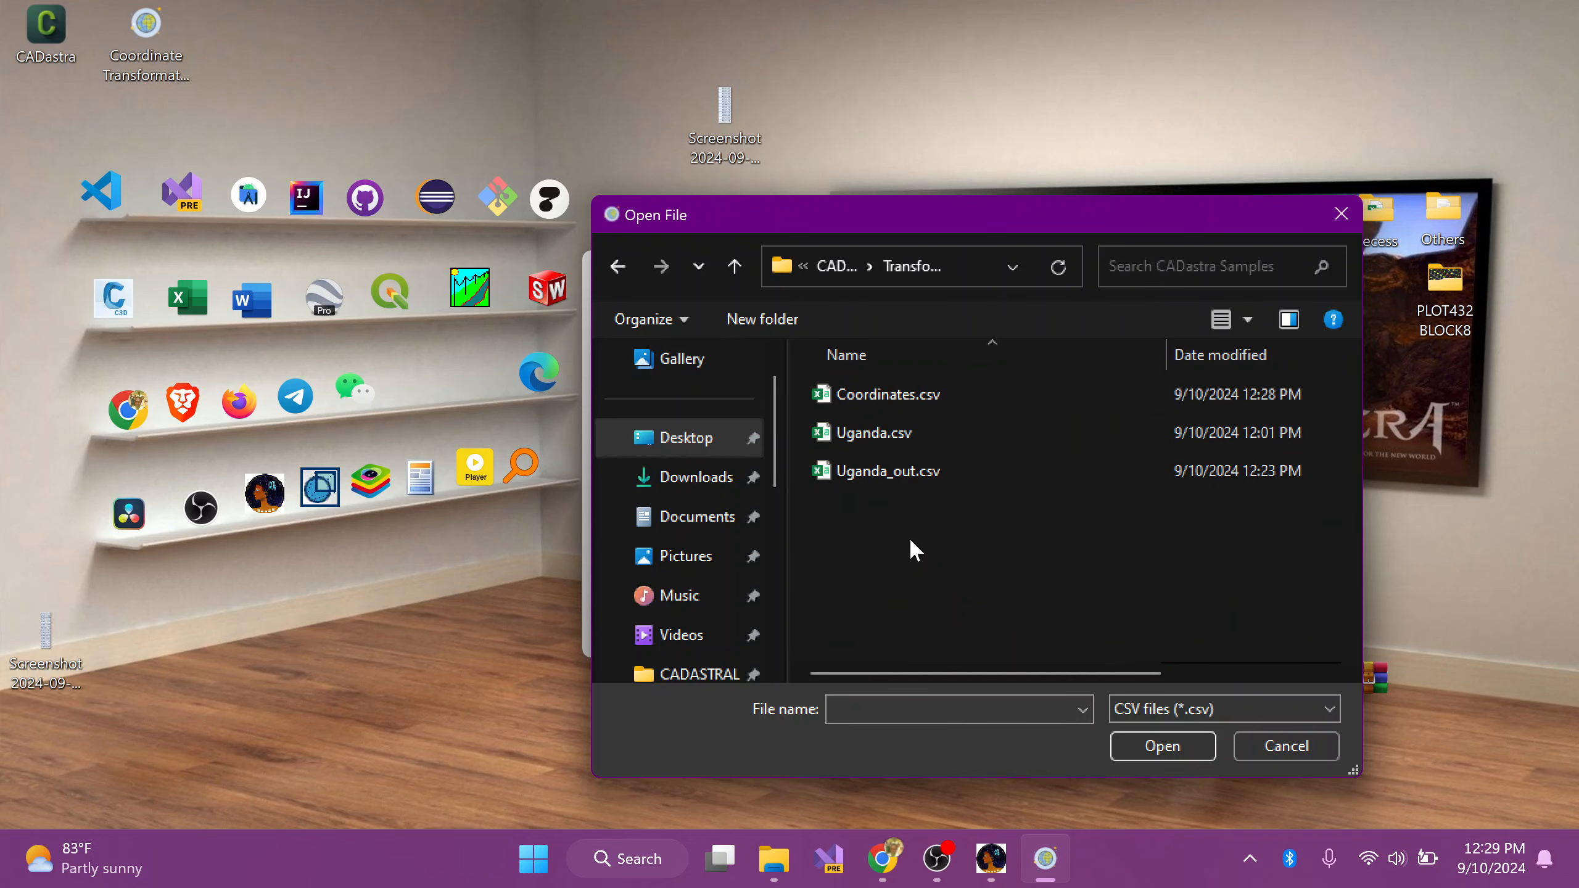
click(921, 398)
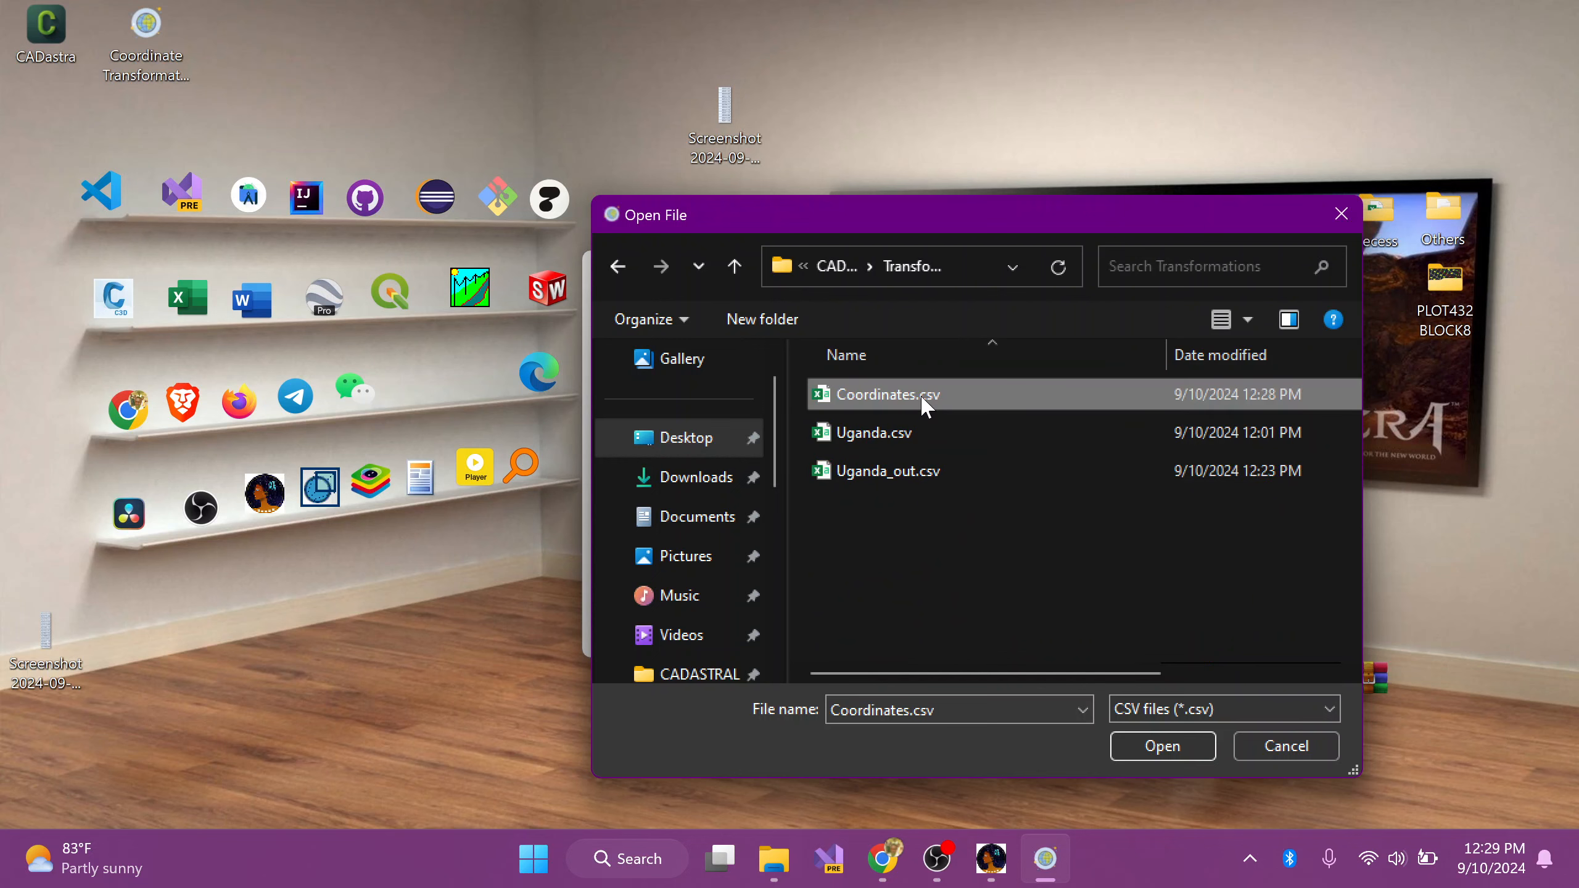
click(1140, 747)
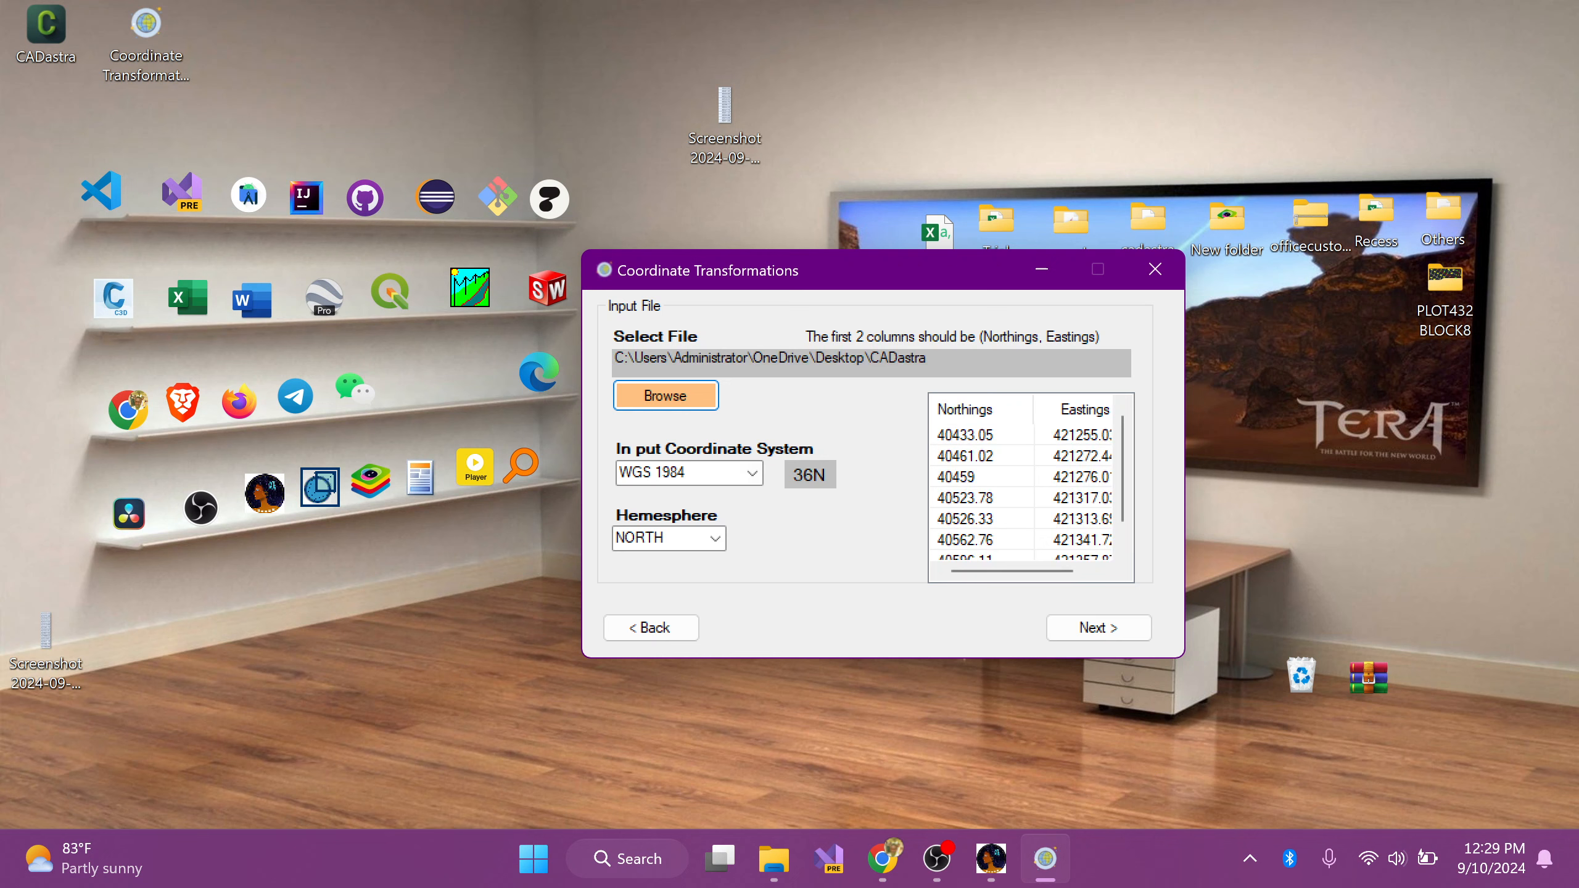
Step: Set the input coordinate system to ARC 1960 with the NORTH hemisphere, and continue to the output settings
click(752, 474)
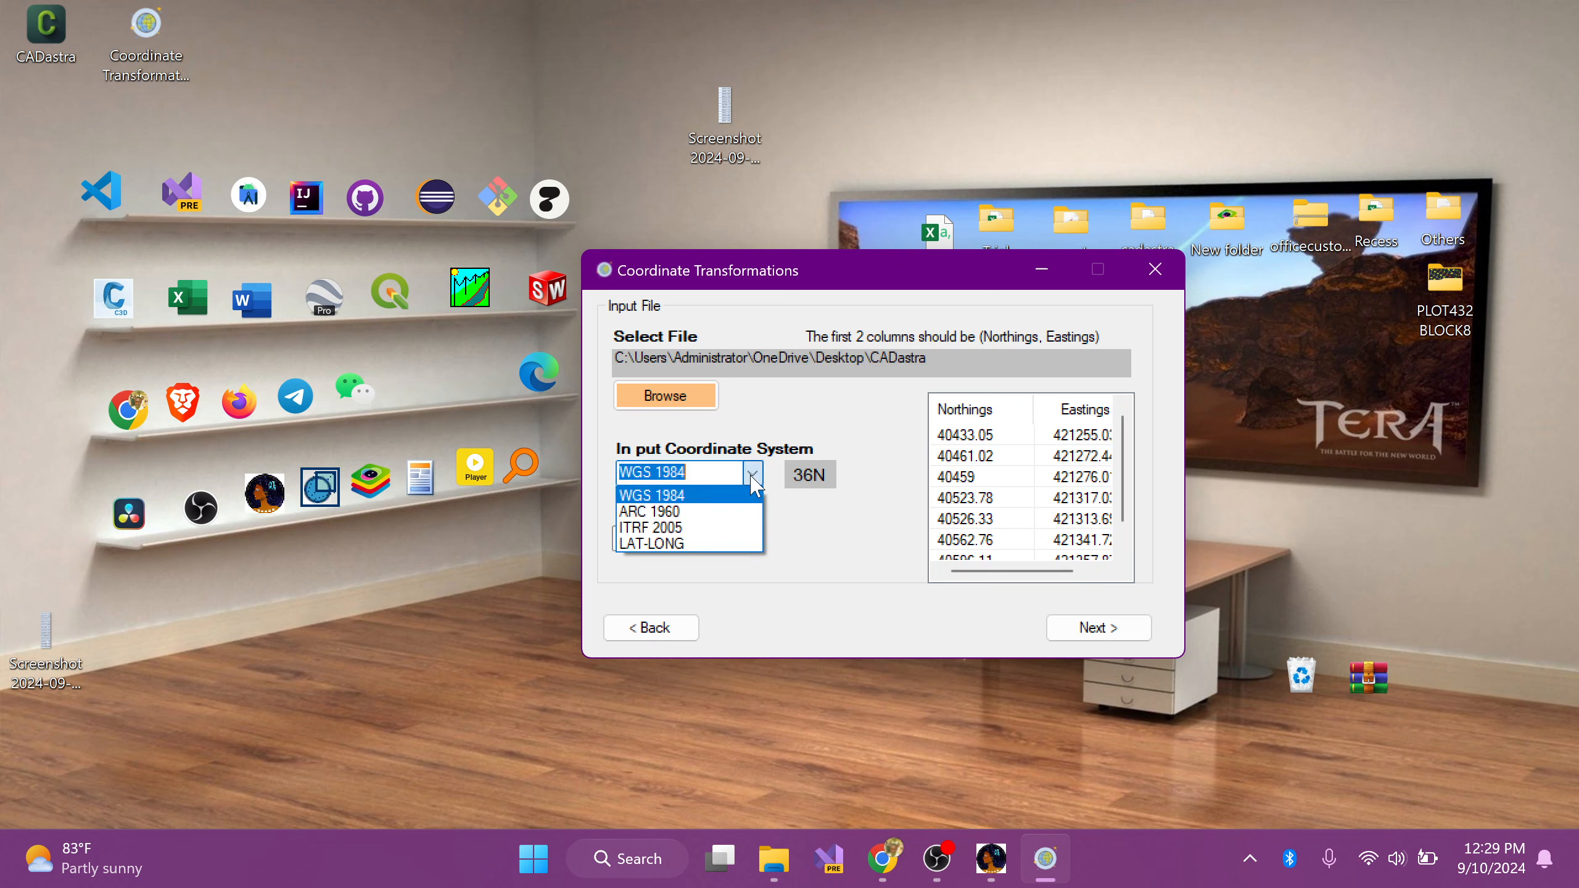
click(698, 513)
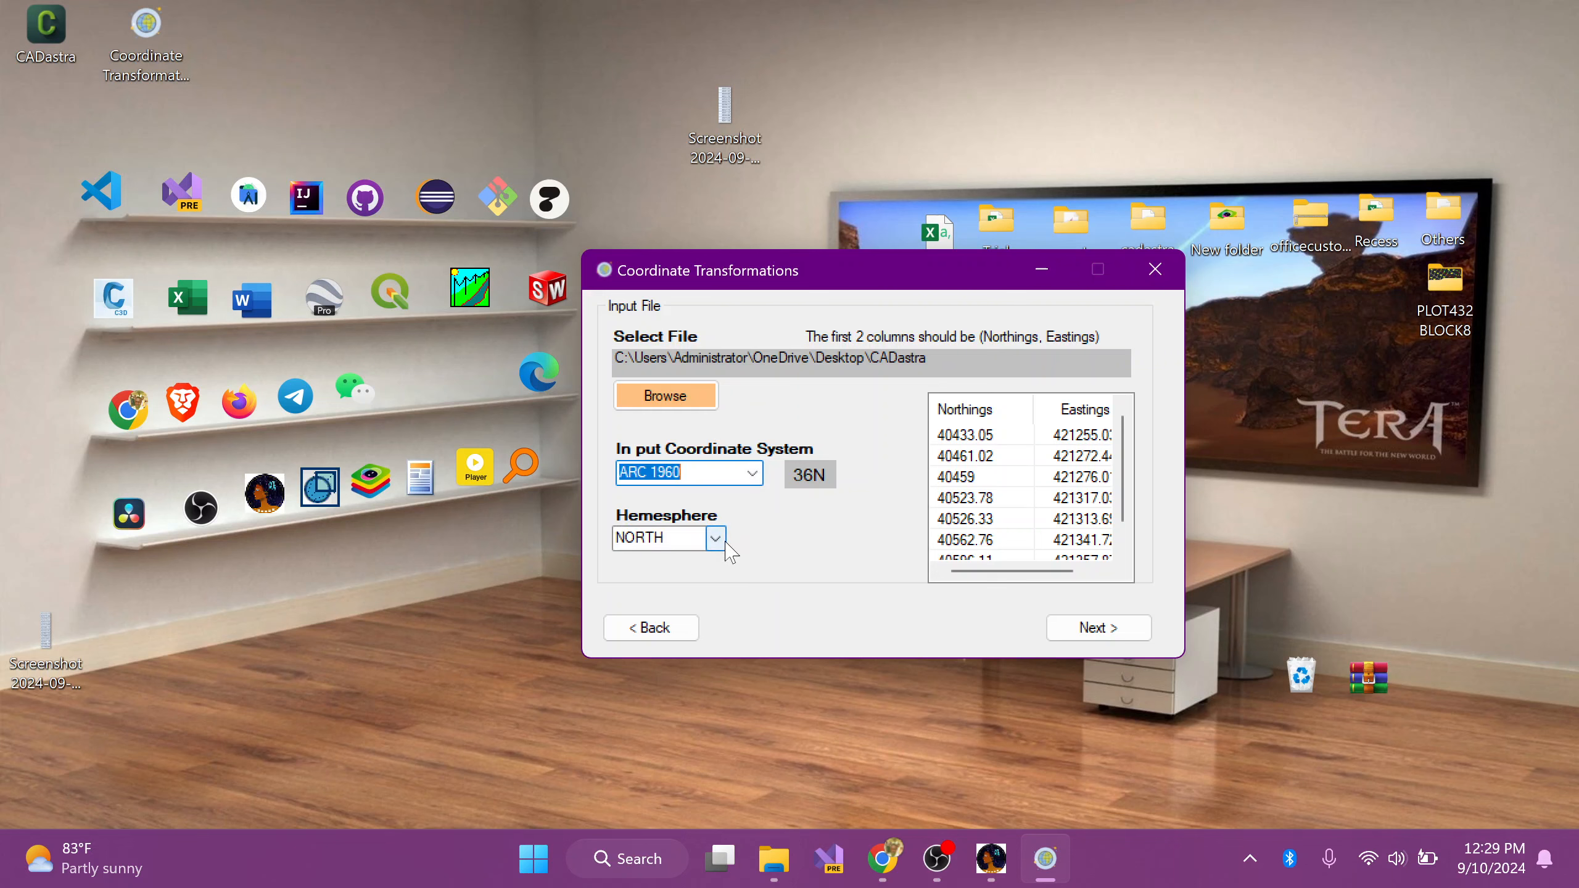
click(1089, 627)
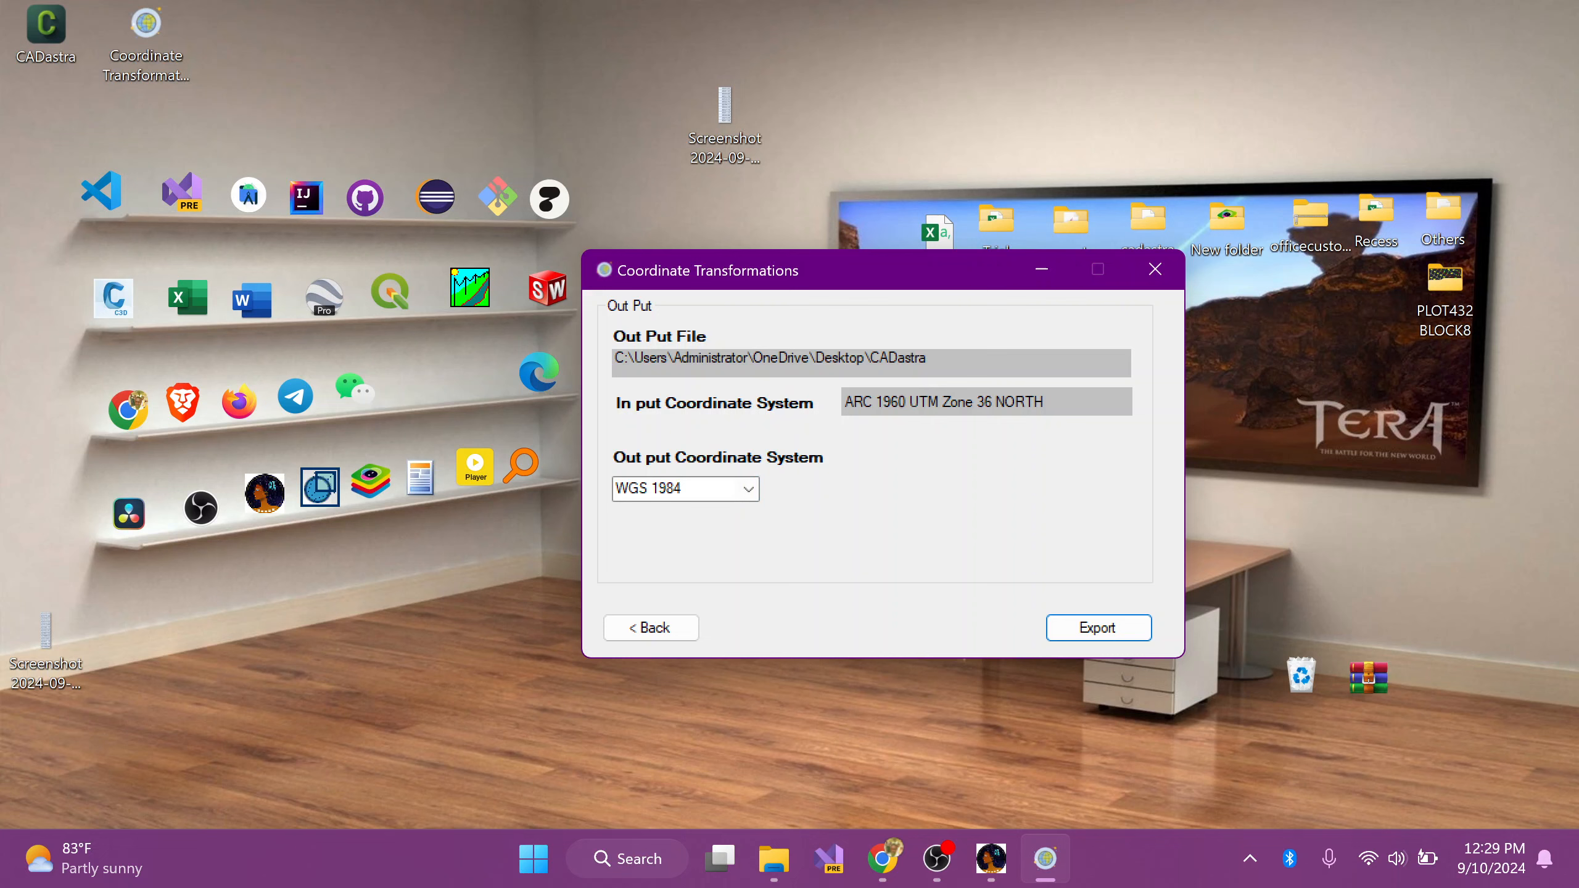
Step: Keep WGS 1984 as the output coordinate system, export the transformed coordinates and open the output file
click(749, 490)
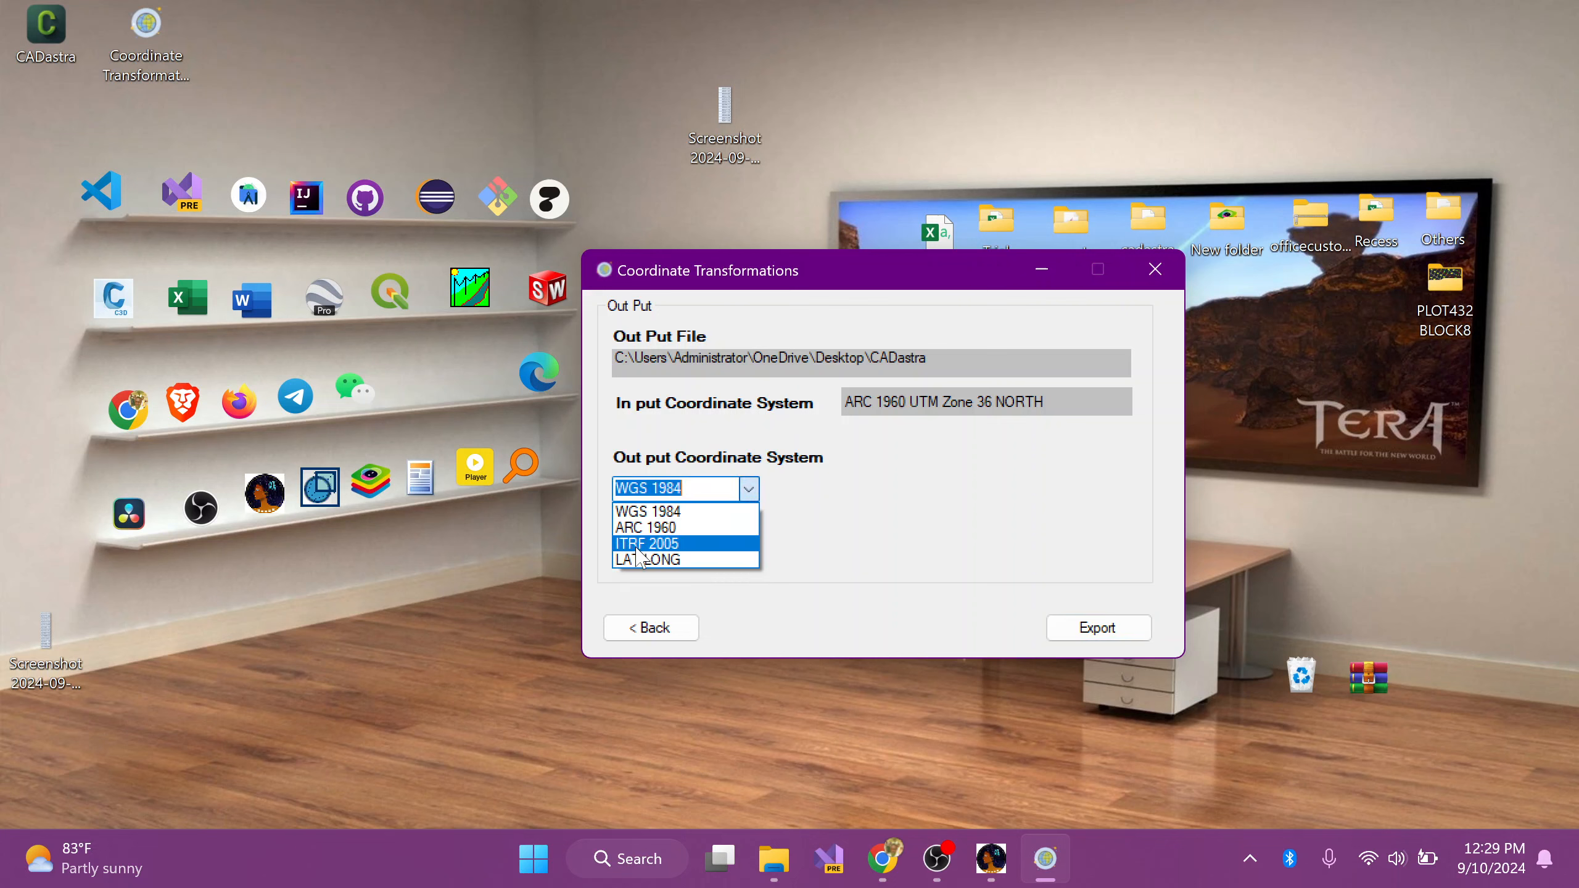
click(802, 501)
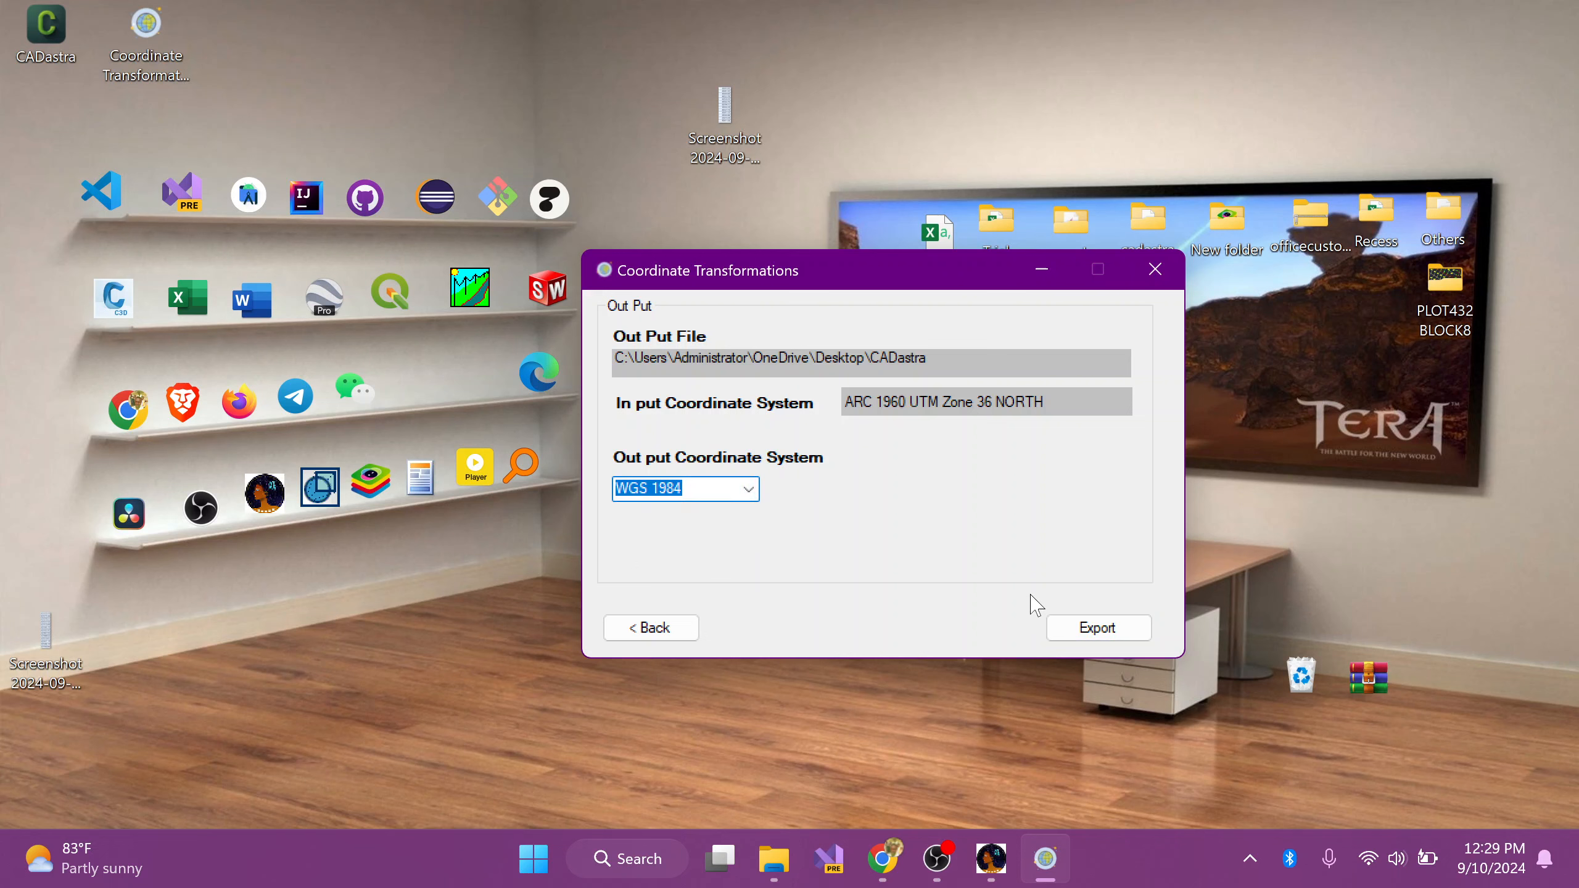
click(1093, 632)
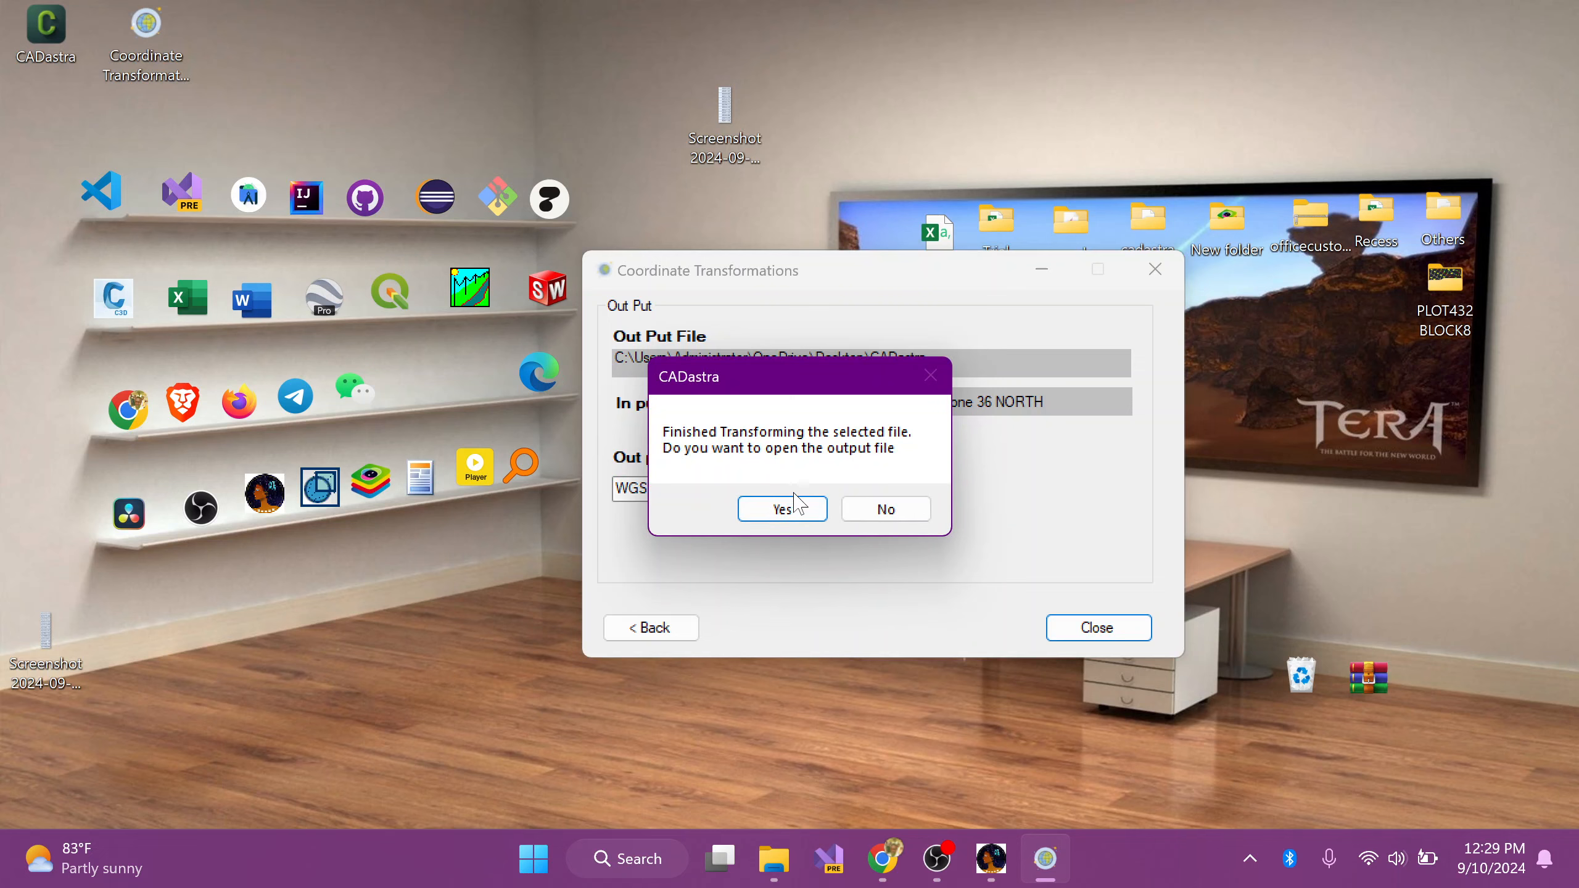
click(798, 505)
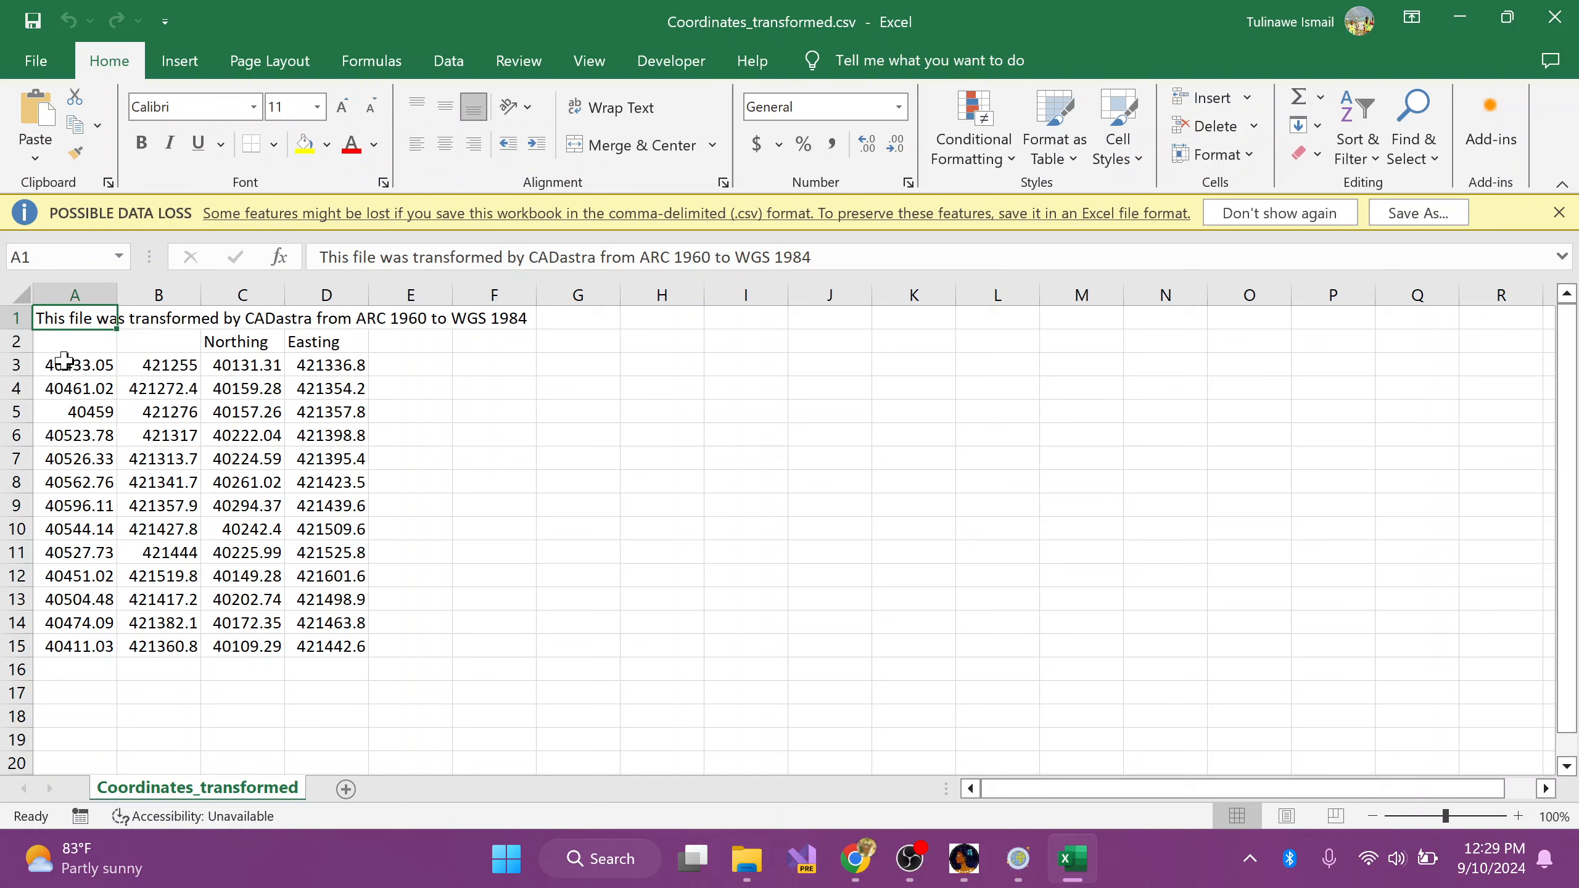
Step: Compare the original coordinates in A3:B15 with the transformed northings and eastings in C3:D15
drag(60, 365, 160, 647)
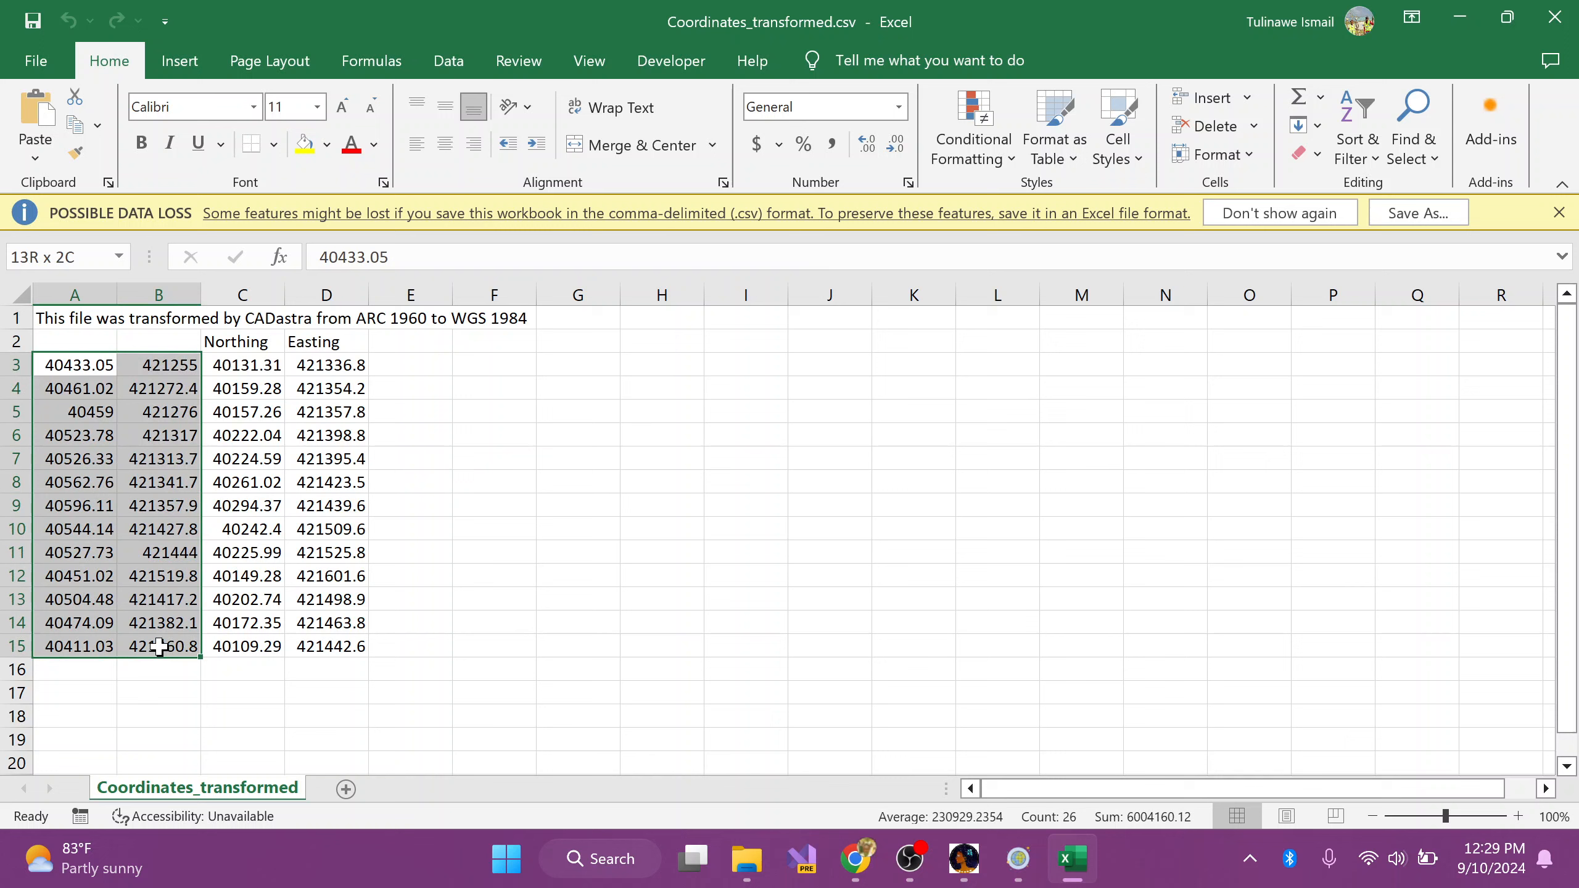
click(240, 367)
drag(240, 367, 329, 652)
click(460, 388)
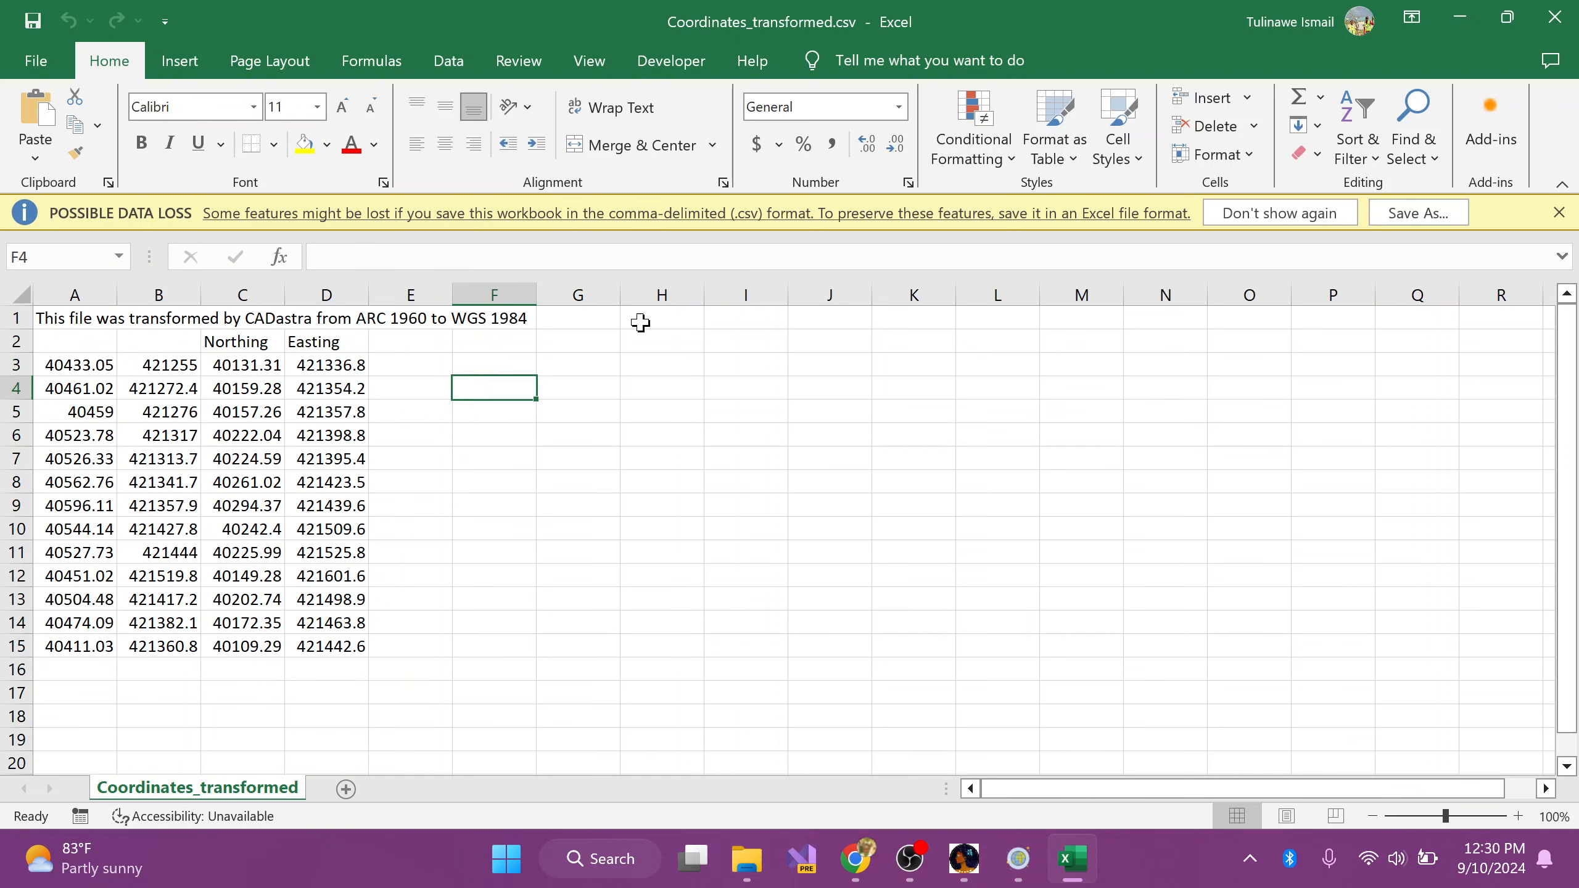
Step: Switch back to Coordinate Transformations and review the available output coordinate systems
click(1019, 859)
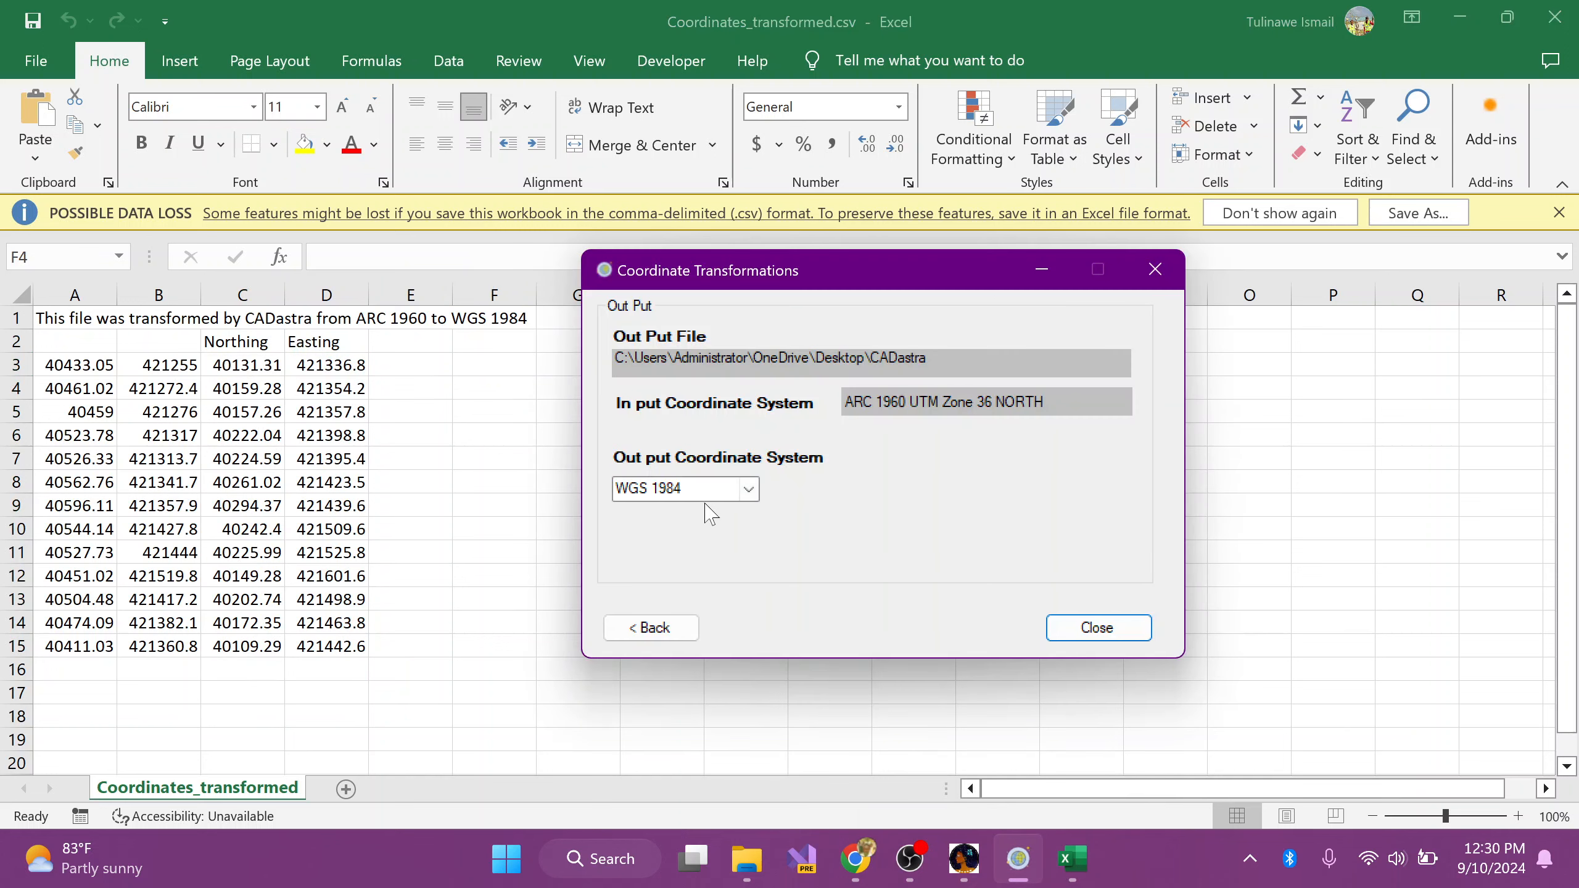
click(746, 491)
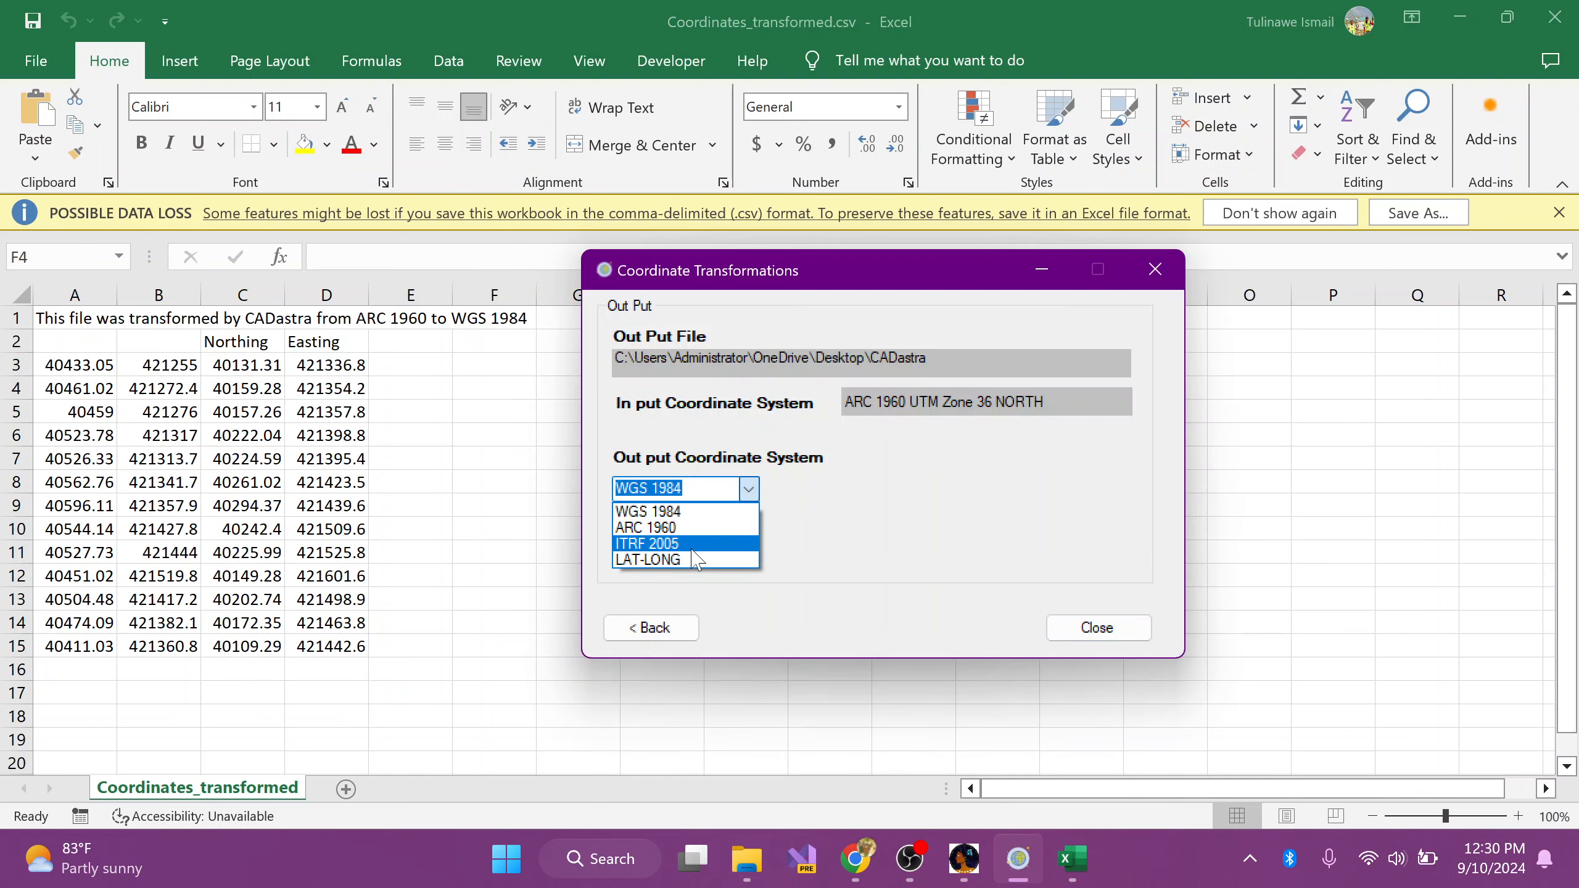
click(858, 446)
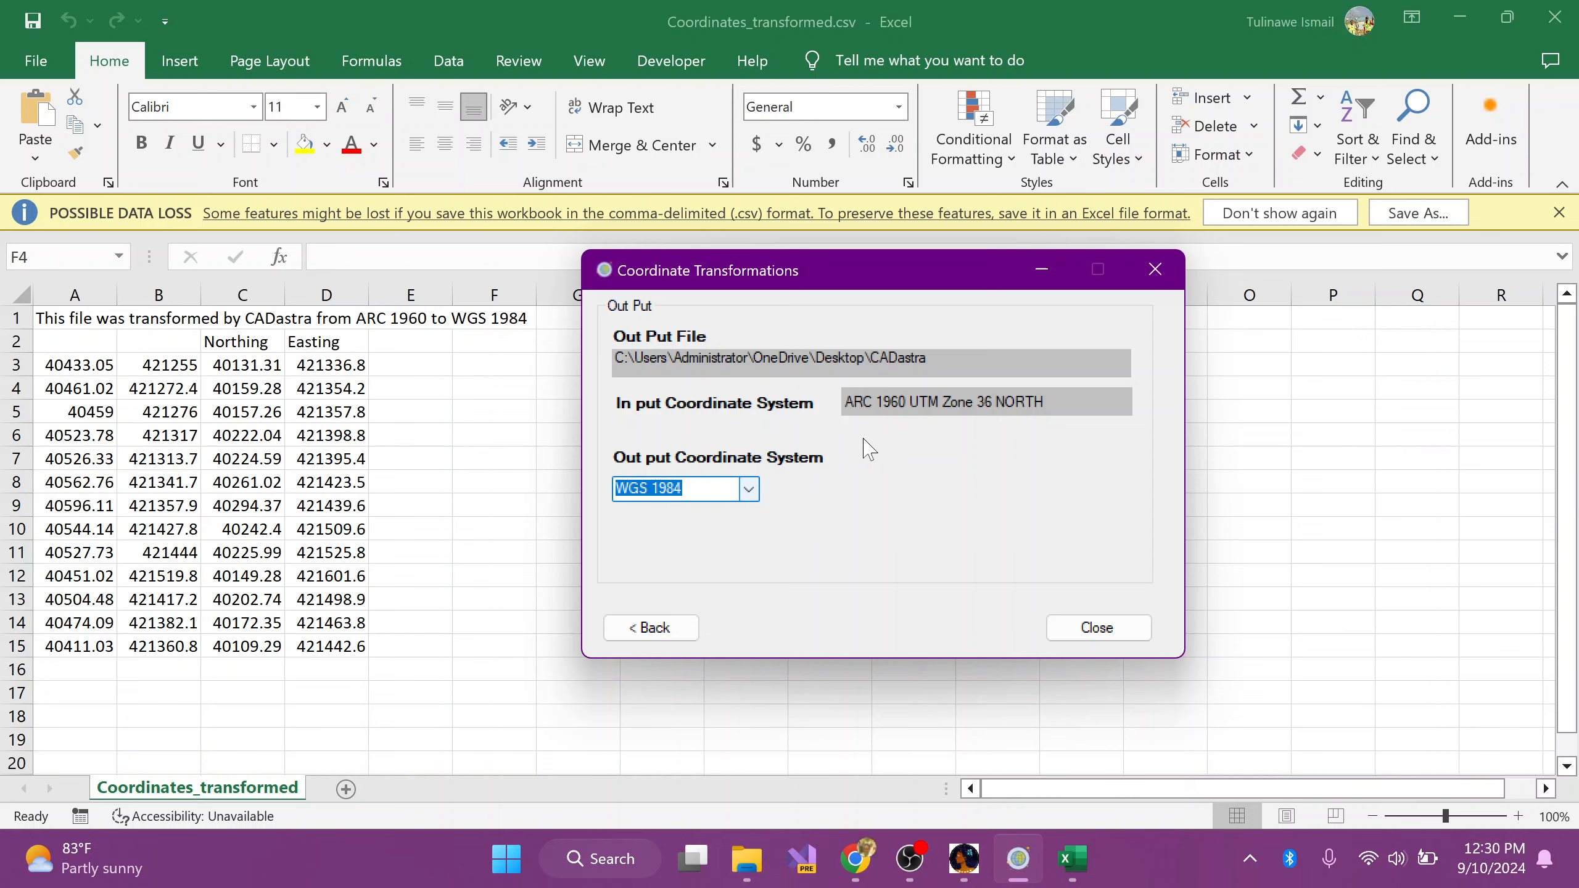
Step: Close Coordinates_transformed.csv in Excel, and close Coordinate Transformations
click(1556, 16)
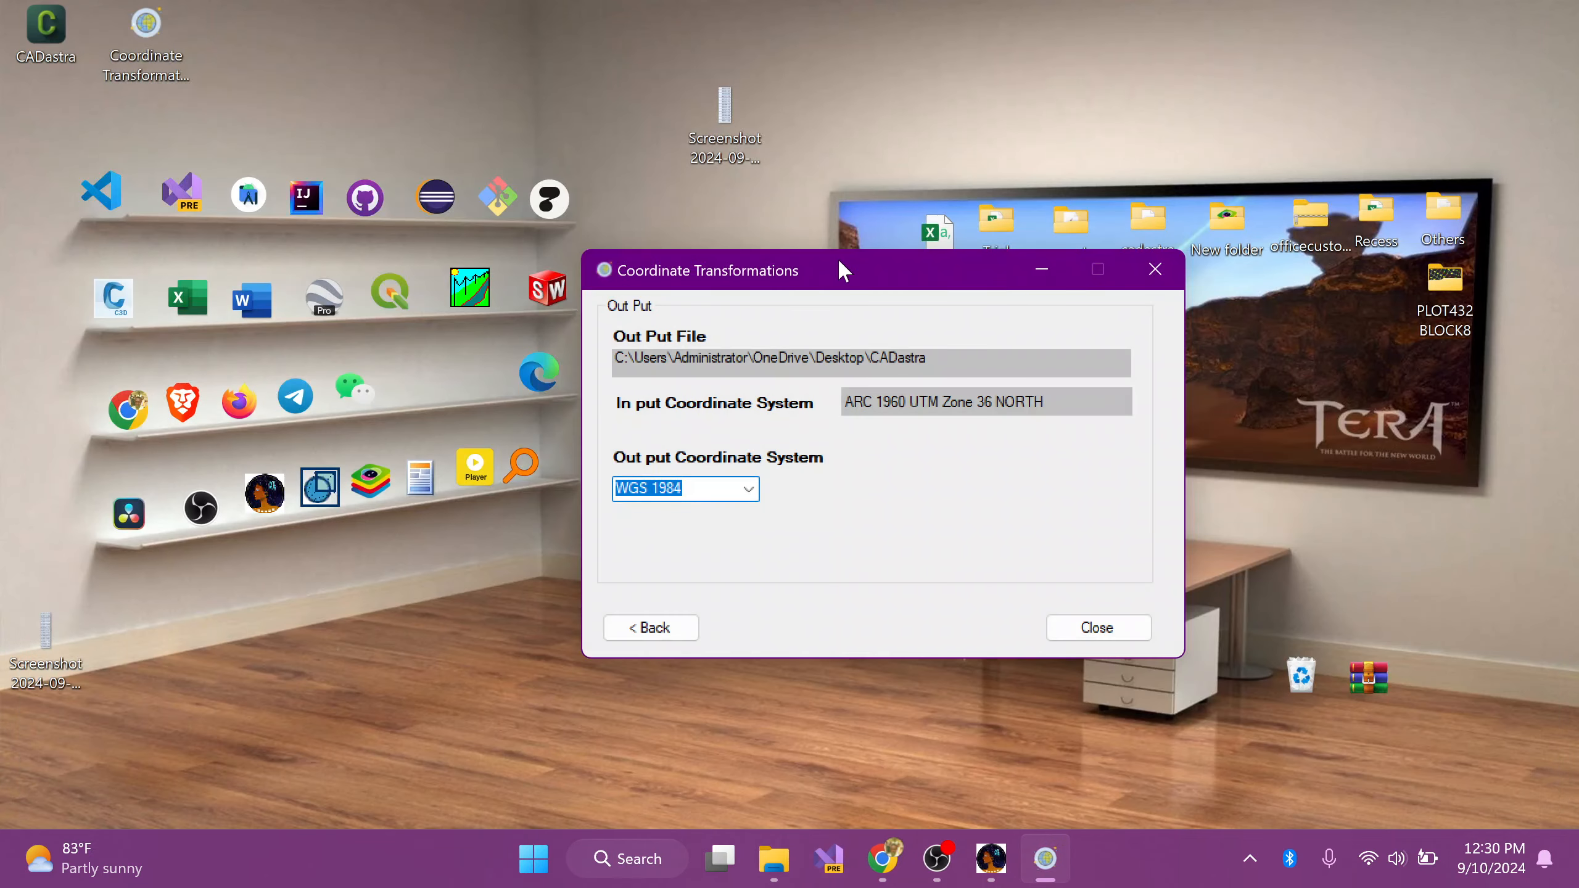
drag(835, 262, 1039, 414)
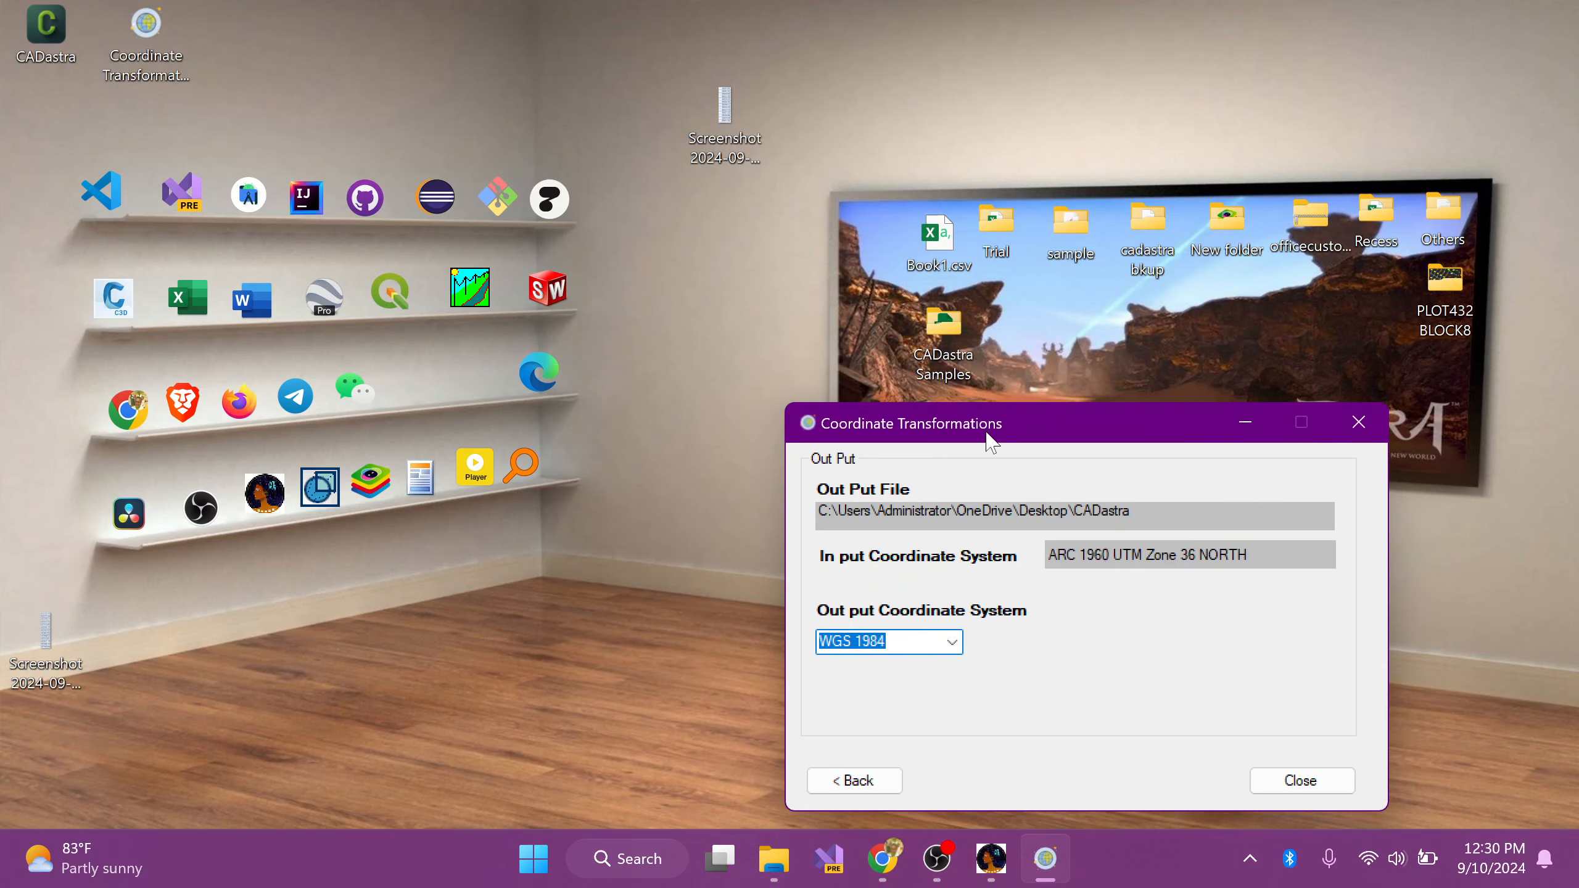
drag(989, 434, 1048, 373)
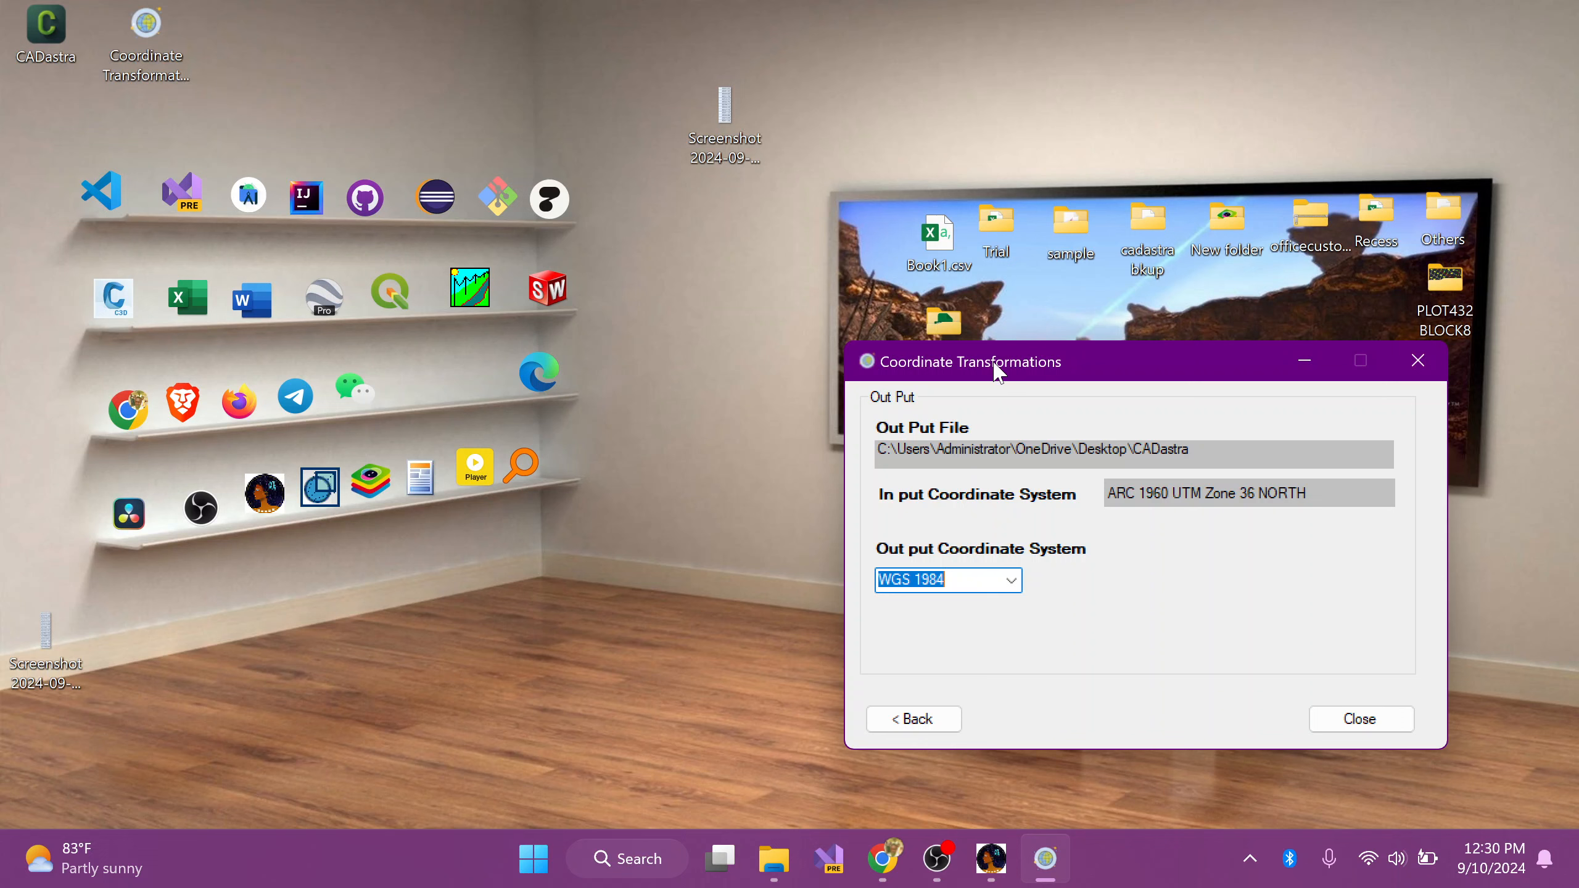
mouse_move(999, 371)
mouse_down()
mouse_move(970, 433)
mouse_move(960, 416)
mouse_move(984, 374)
mouse_up()
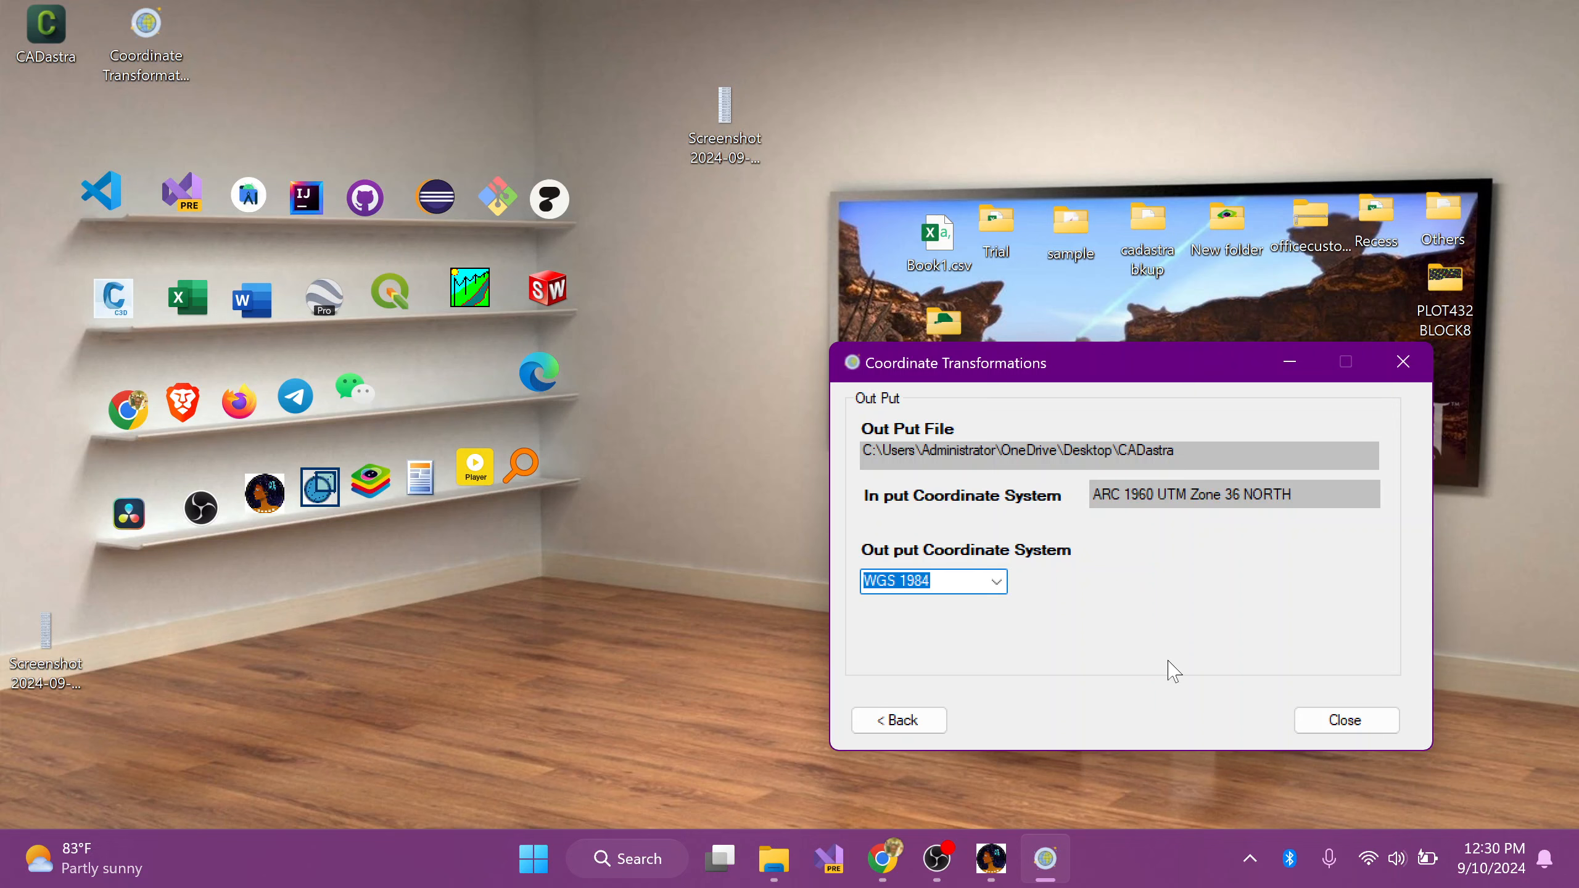
click(1359, 721)
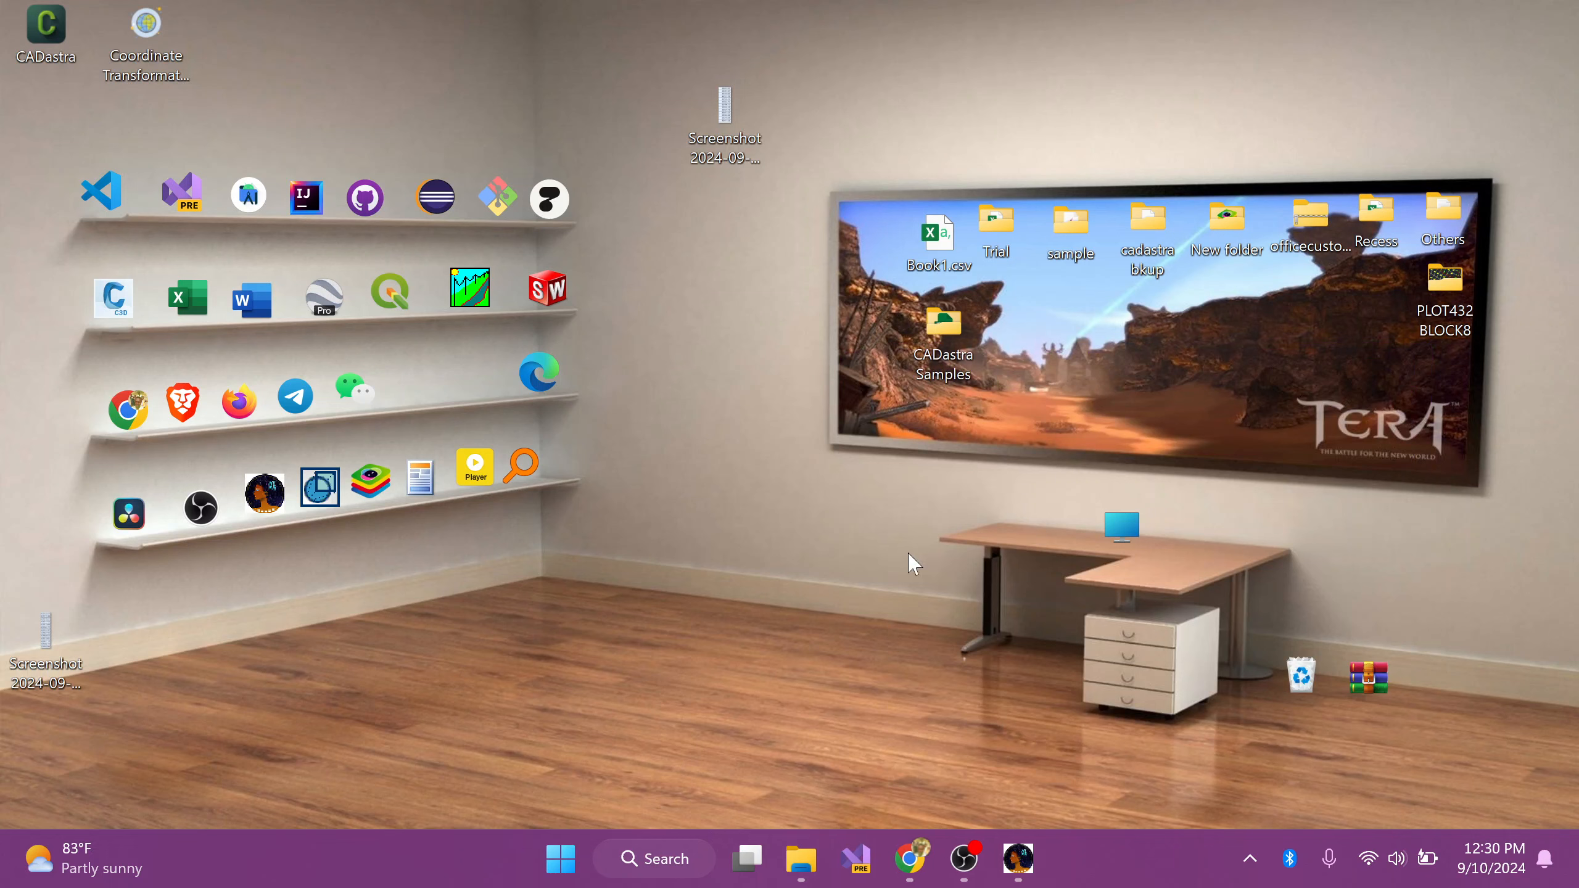